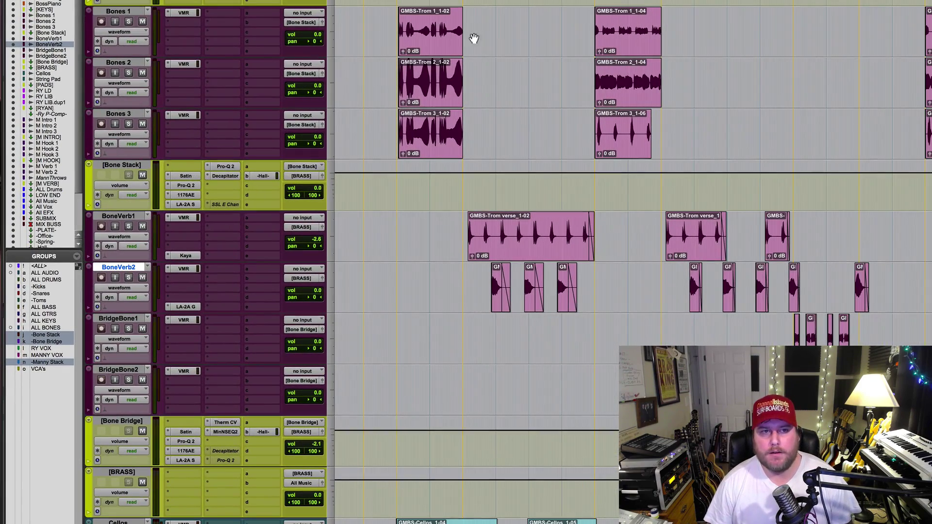
# Select the intro clips on Bones 1–3, solo the tracks and play them back.
pyautogui.click(424, 49)
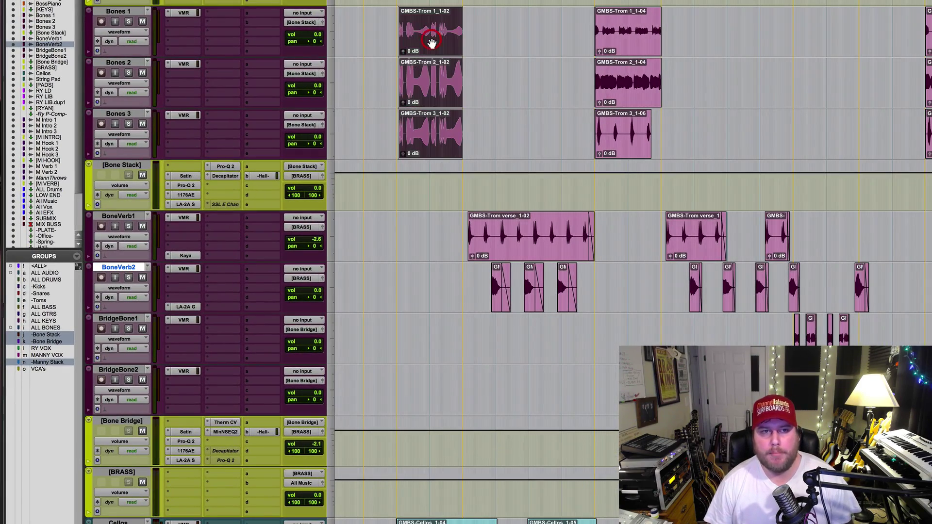
pyautogui.click(128, 21)
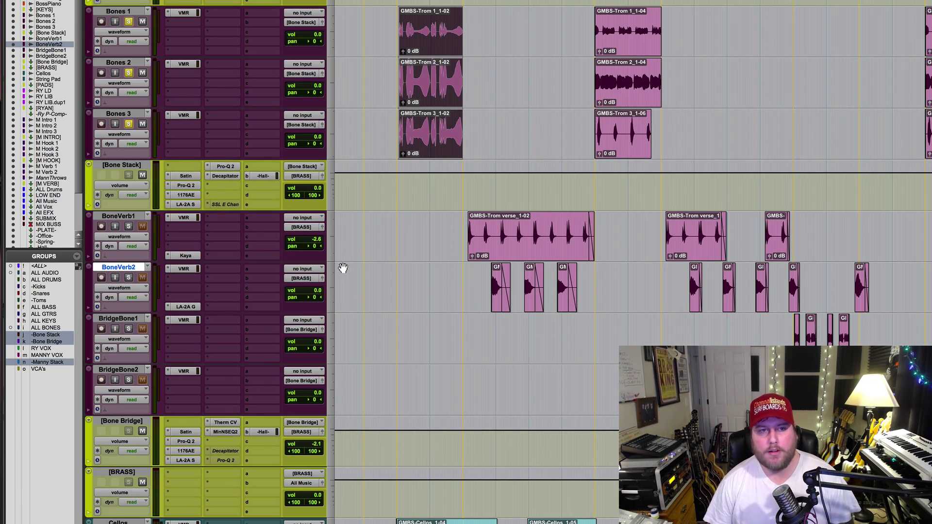
pyautogui.press('space')
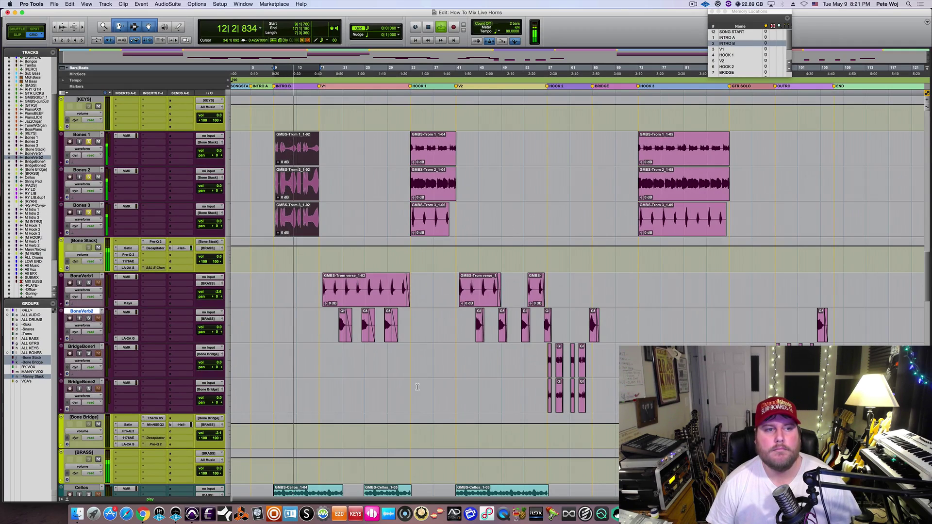
# Play the Hook 1 trombone clips on Bones 1–3 from bar 32 to bar 36.
pyautogui.press('space')
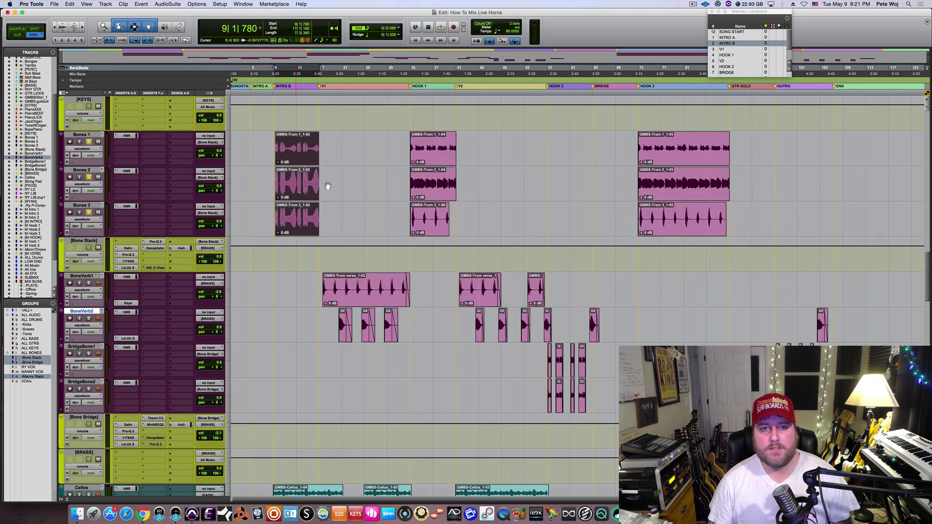
pyautogui.click(430, 158)
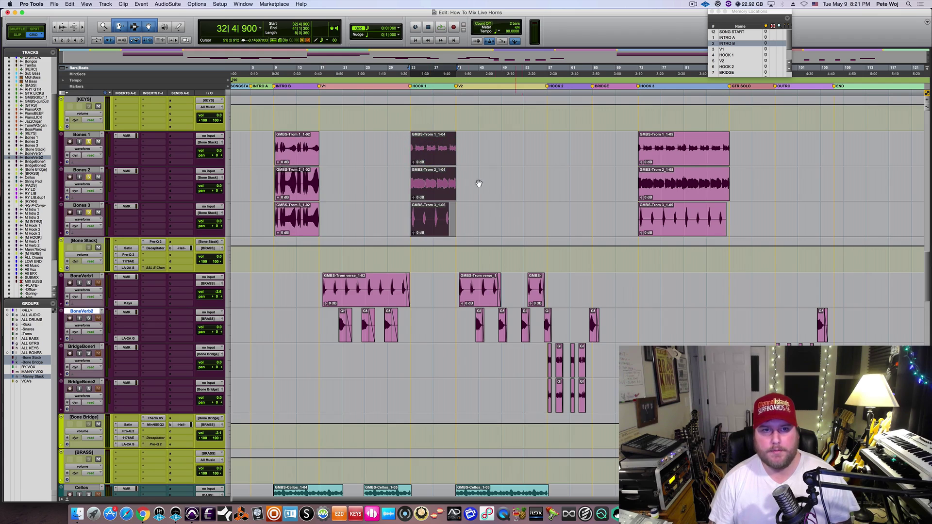
pyautogui.press('space')
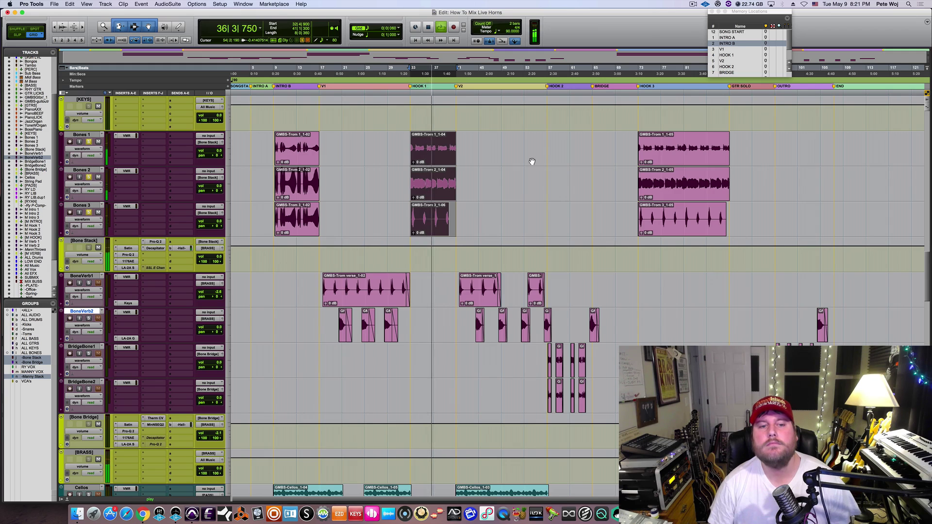
pyautogui.press('space')
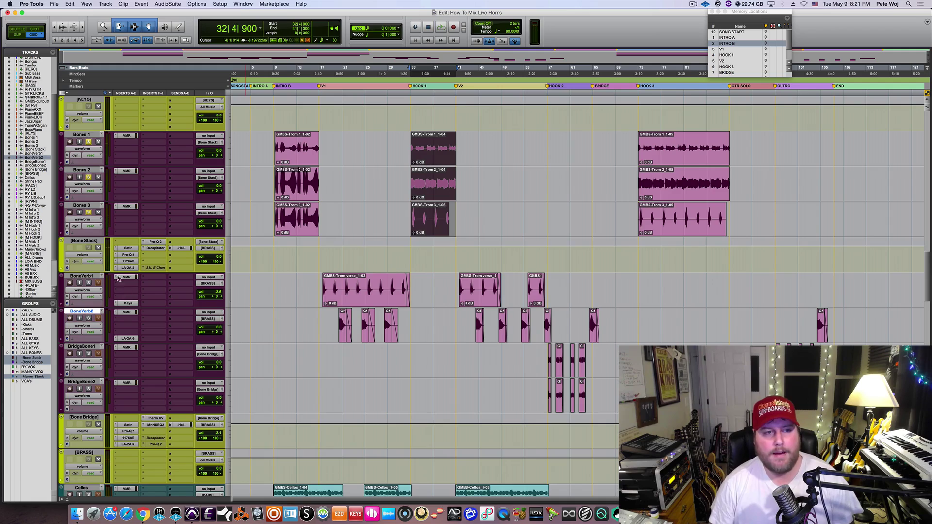
# Unsolo the Bones tracks, listen to the soloed BridgeBone tracks, then unsolo them.
pyautogui.click(88, 178)
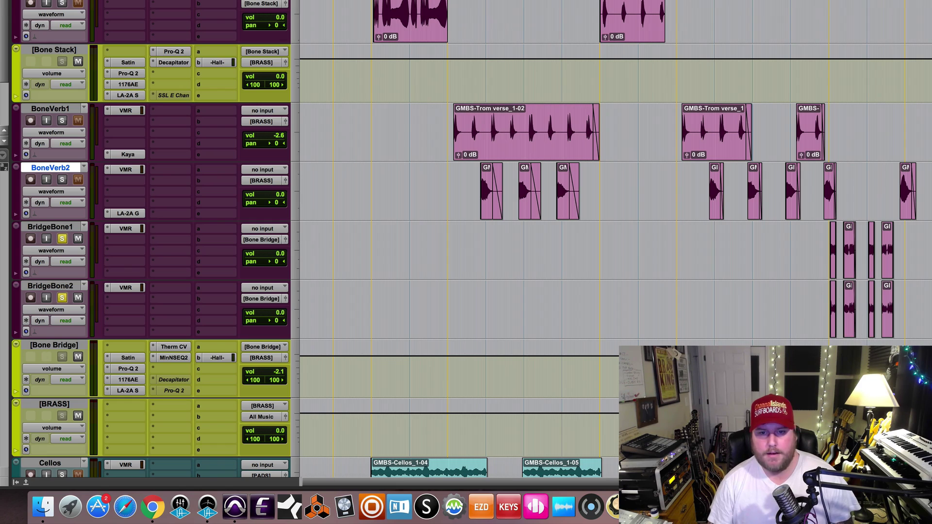
pyautogui.press('space')
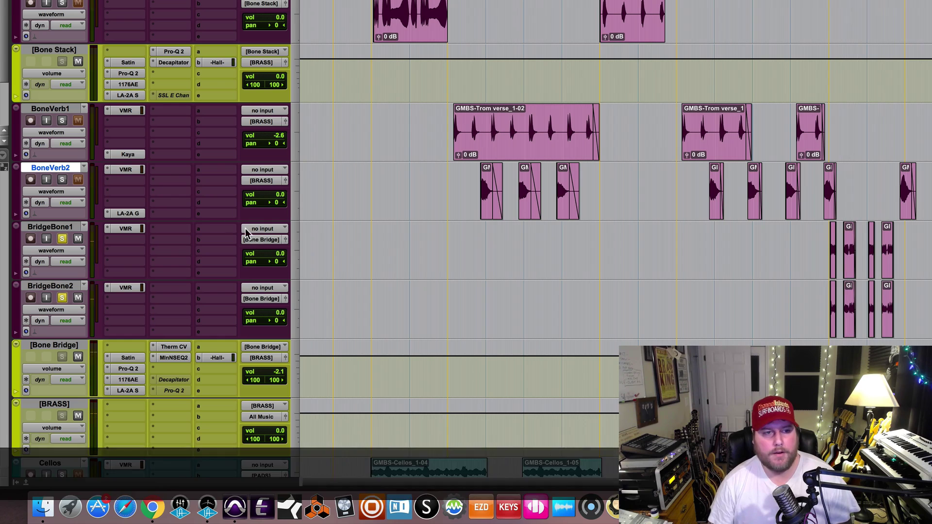
pyautogui.keyDown('alt'); pyautogui.click(62, 239); pyautogui.keyUp('alt')
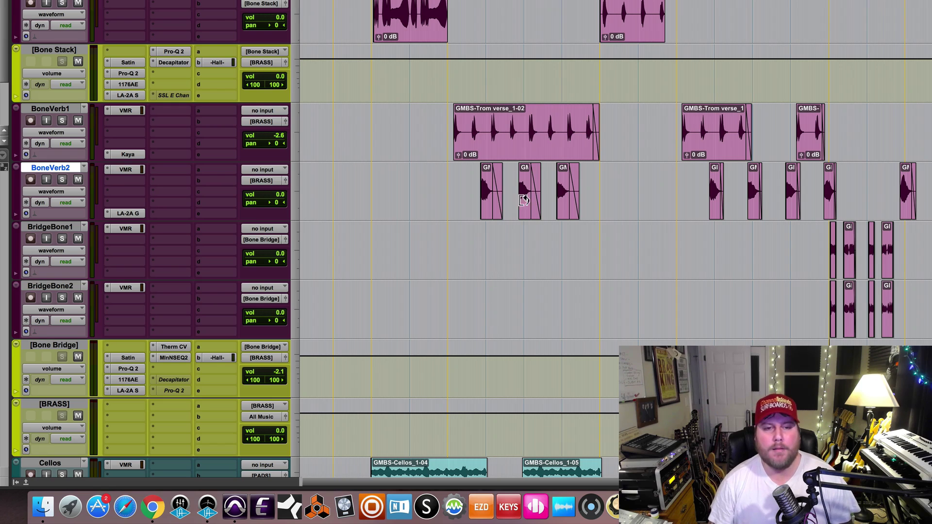
# Solo BoneVerb1 and BoneVerb2 and play their verse clips.
pyautogui.click(475, 237)
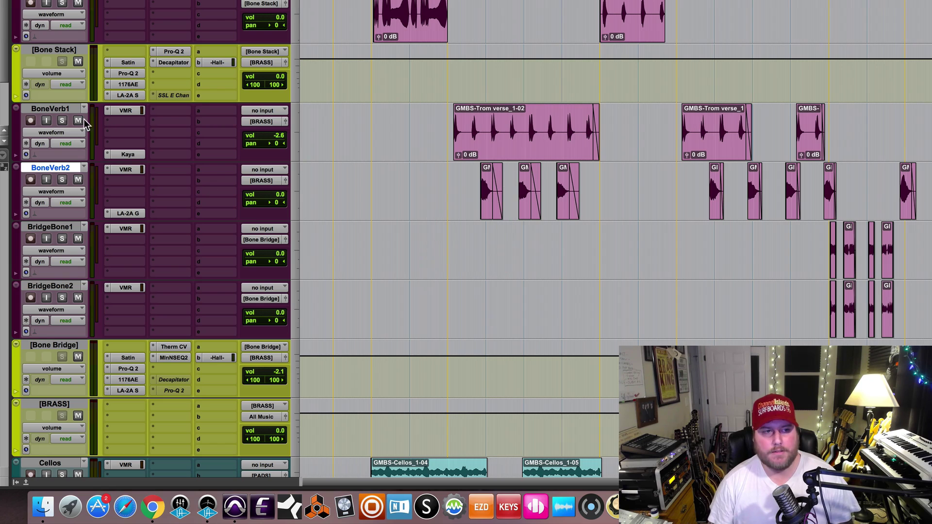
pyautogui.click(62, 121)
pyautogui.click(61, 179)
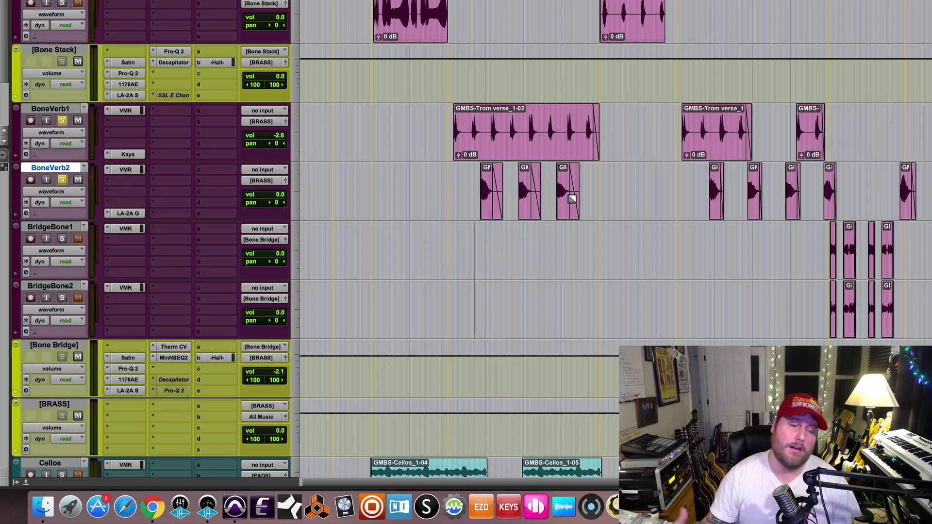
pyautogui.press('space')
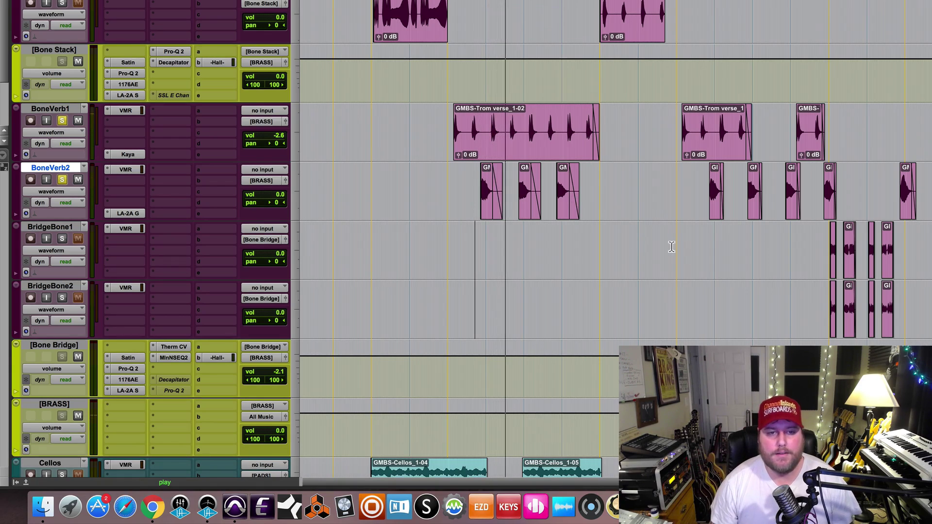
pyautogui.press('space')
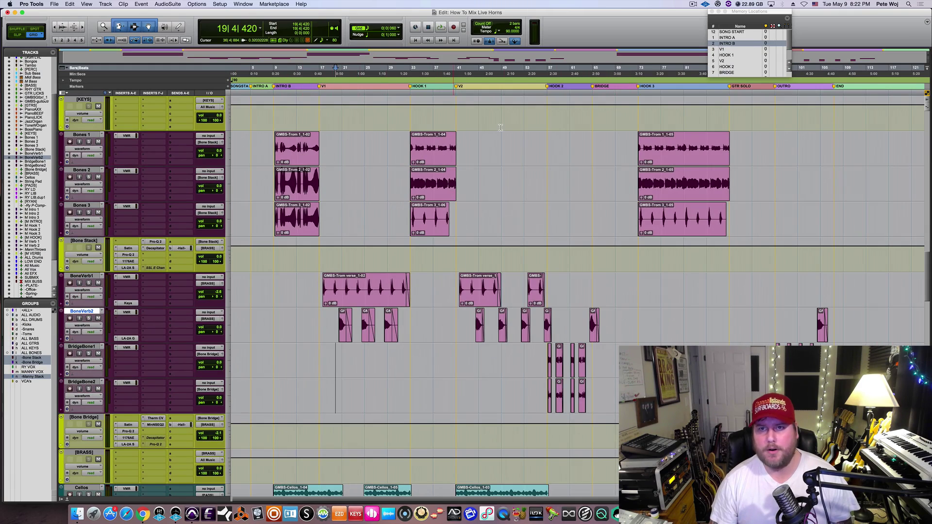
# Play the song from the INTRO B marker.
pyautogui.click(752, 44)
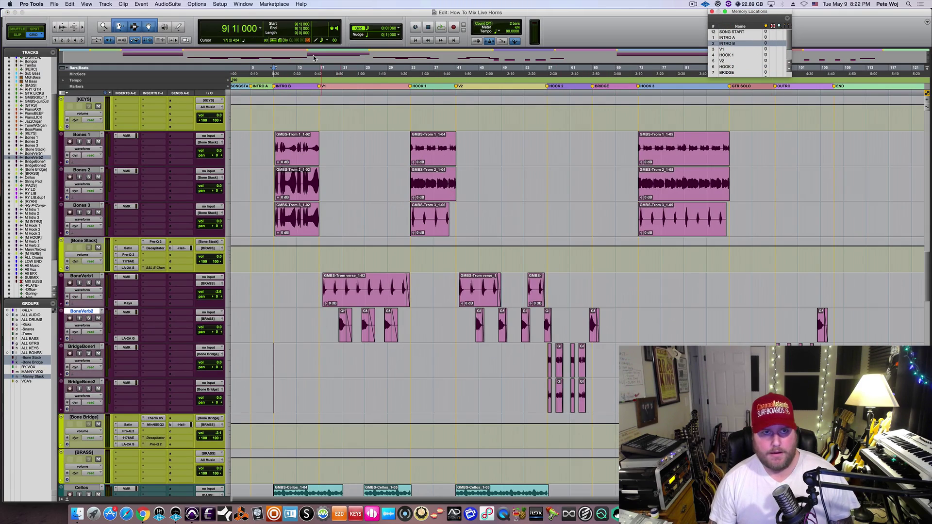
pyautogui.press('space')
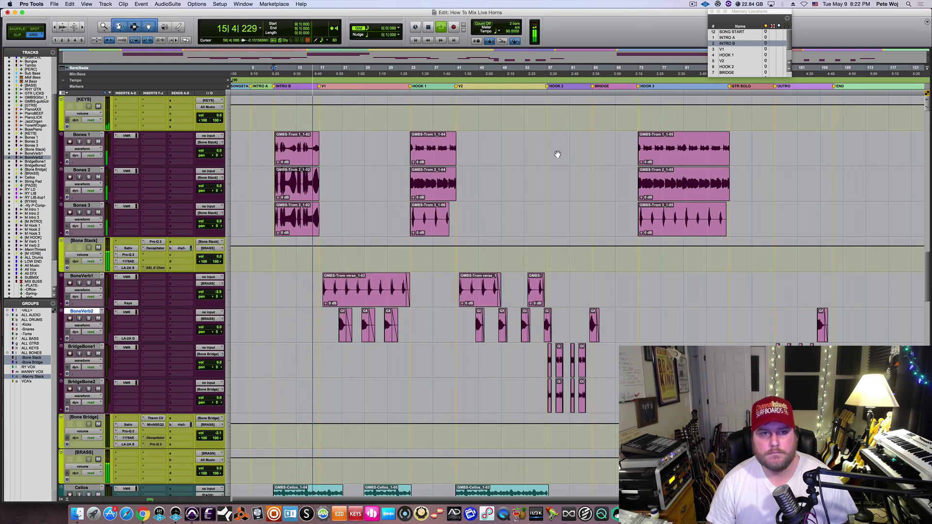
pyautogui.press('space')
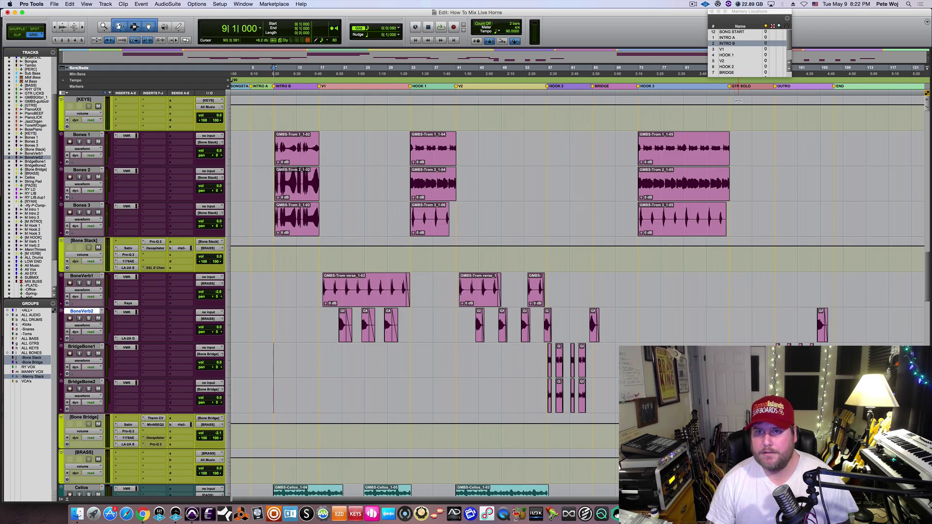
# Play the V1 section from its marker.
pyautogui.click(735, 49)
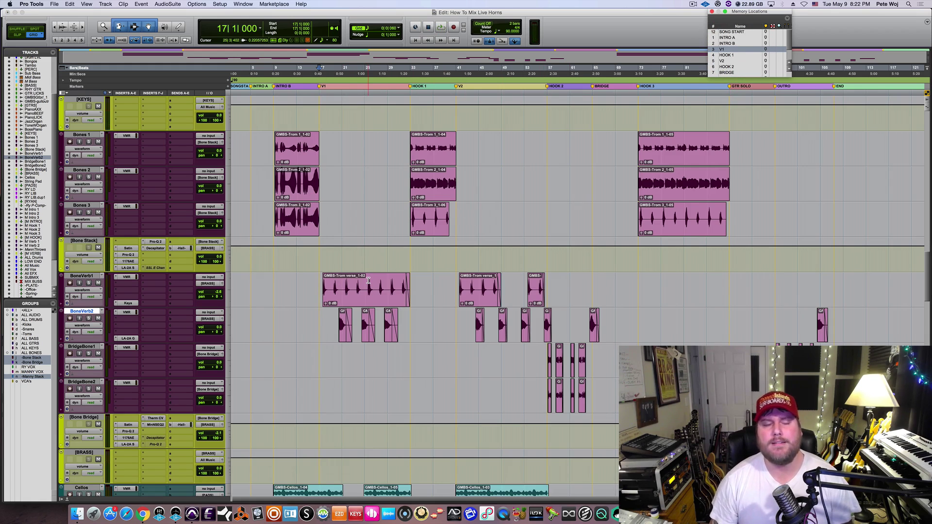
pyautogui.click(319, 255)
pyautogui.press('space')
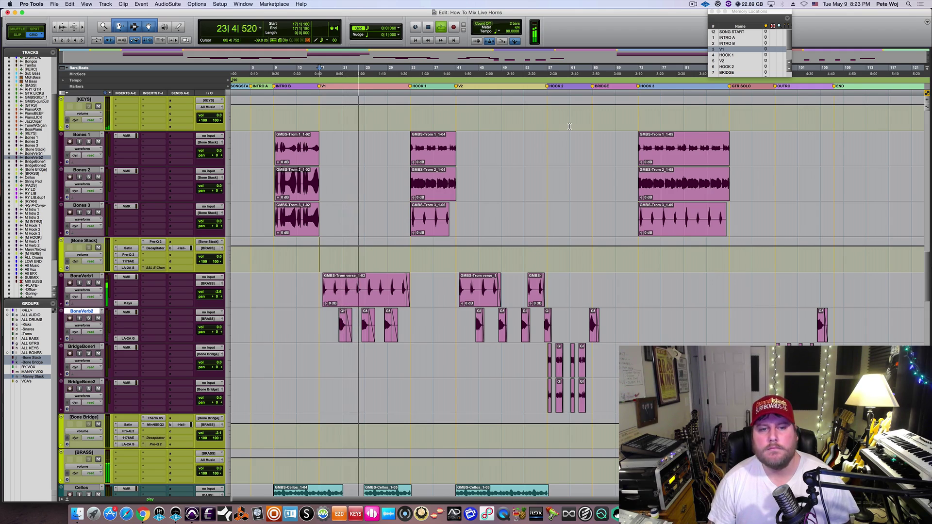
pyautogui.press('space')
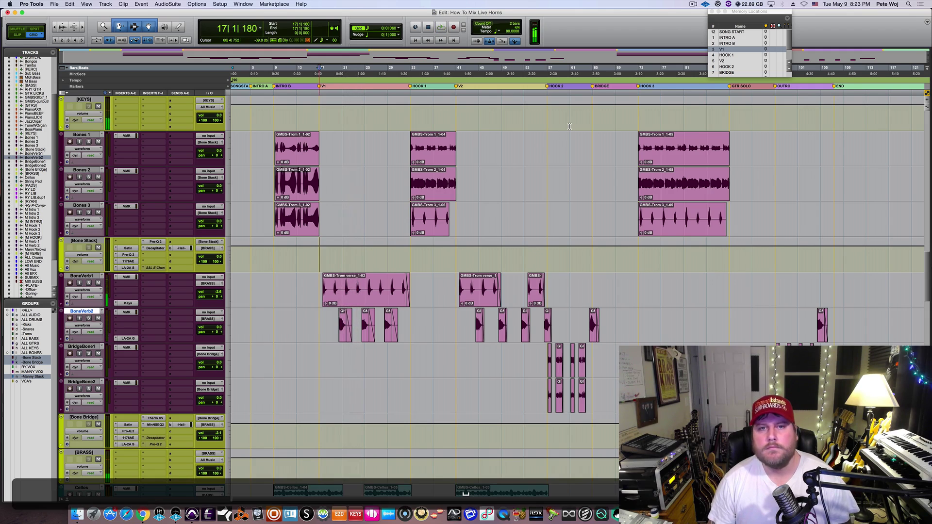
# Play the Hook 2 section from its marker at bar 72.
pyautogui.click(727, 66)
pyautogui.press('space')
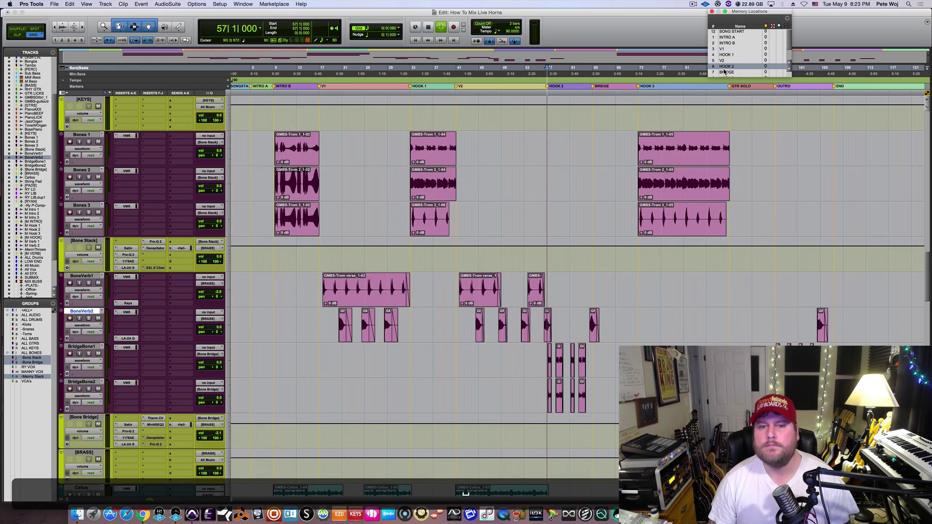
pyautogui.scroll(-1, 713, 242)
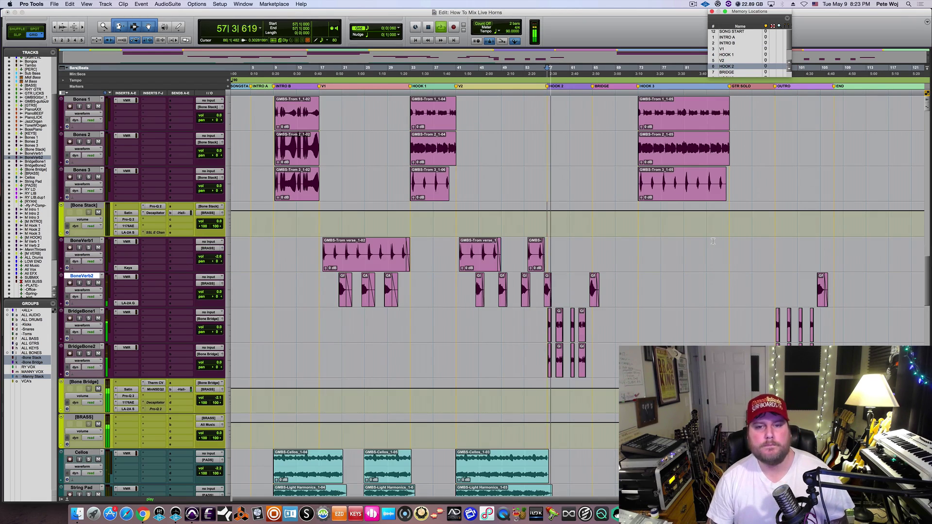
pyautogui.scroll(1, 712, 242)
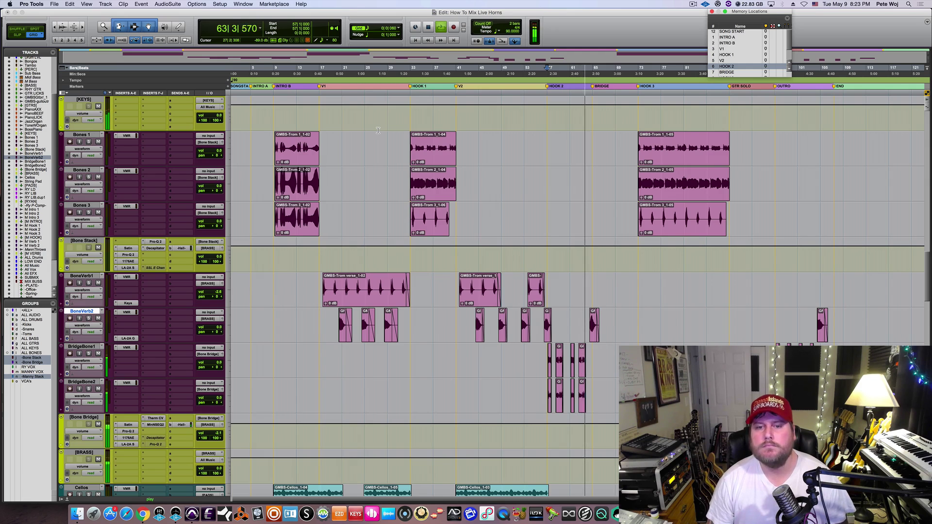
pyautogui.press('space')
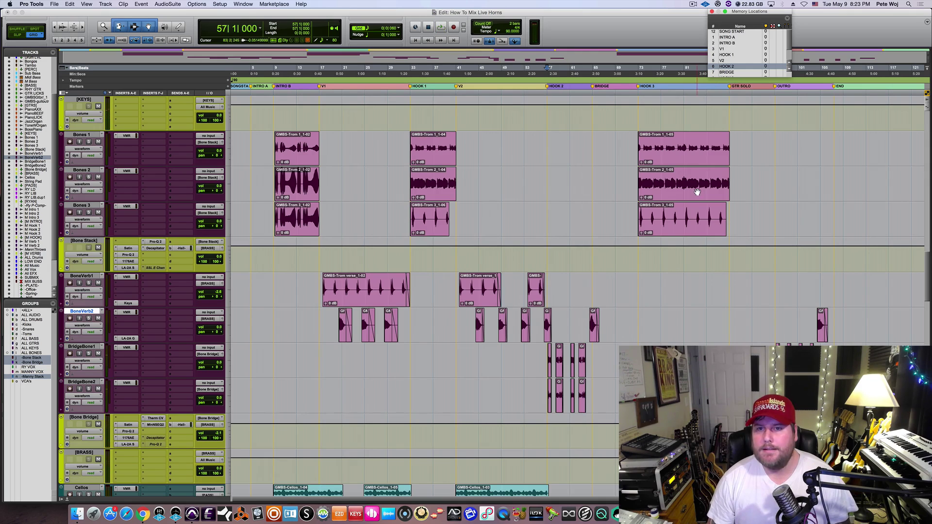
# Play the Hook 3 clips on Bones 1–3 with the Bones tracks soloed.
pyautogui.click(671, 159)
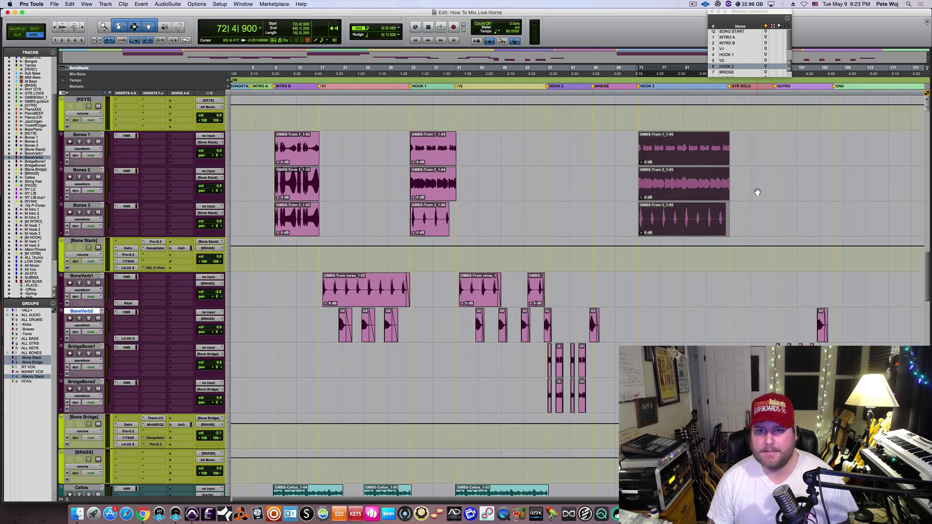
pyautogui.press('space')
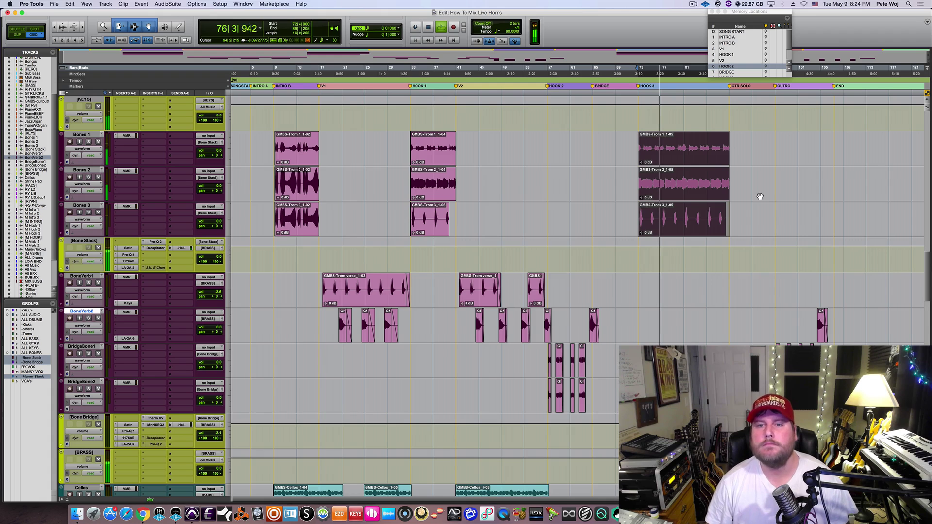
pyautogui.click(88, 142)
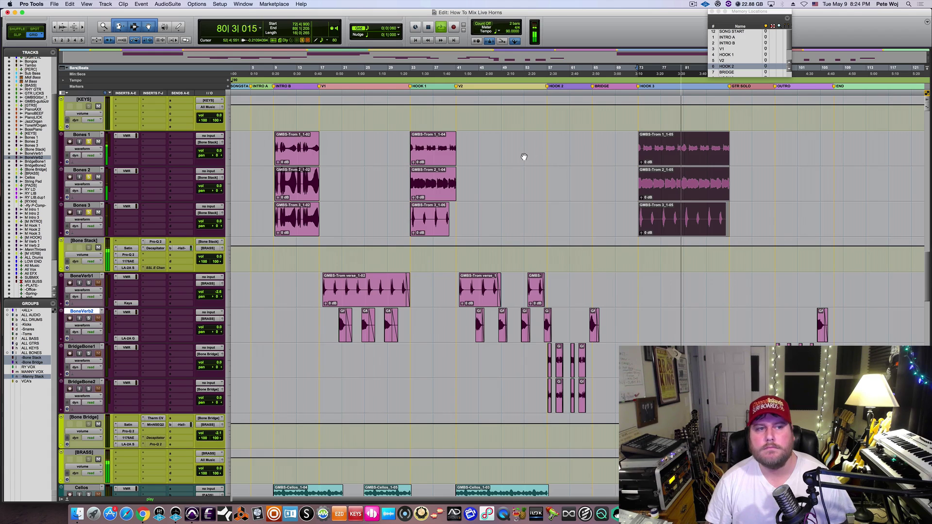
pyautogui.press('space')
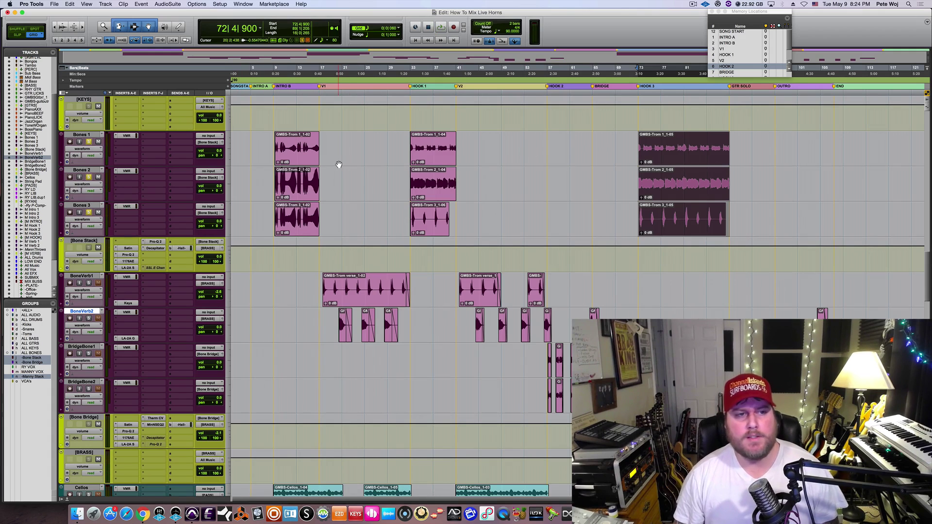
# Select the Trom 1-02 intro clips on Bones 1–3.
pyautogui.click(307, 159)
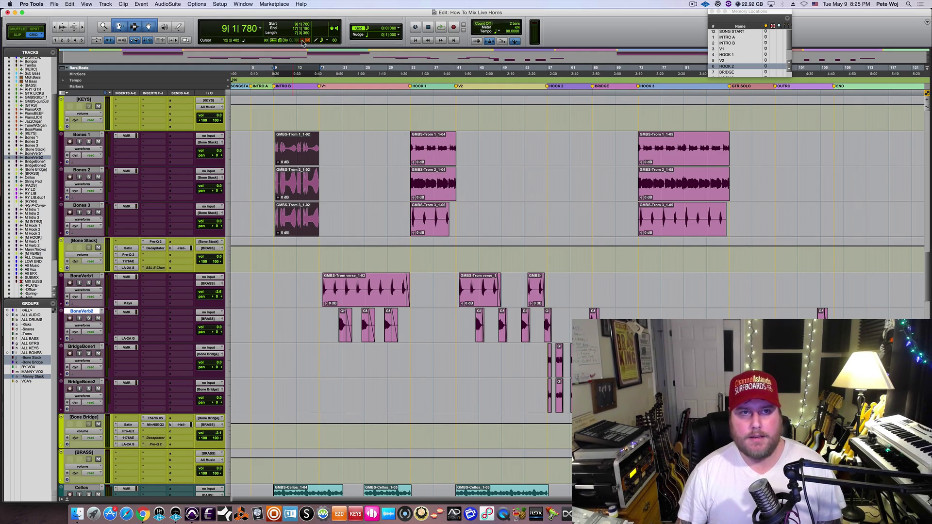
# Deactivate the Bone Bridge and Bone Stack groups, then play Bones 1 soloed.
pyautogui.click(39, 363)
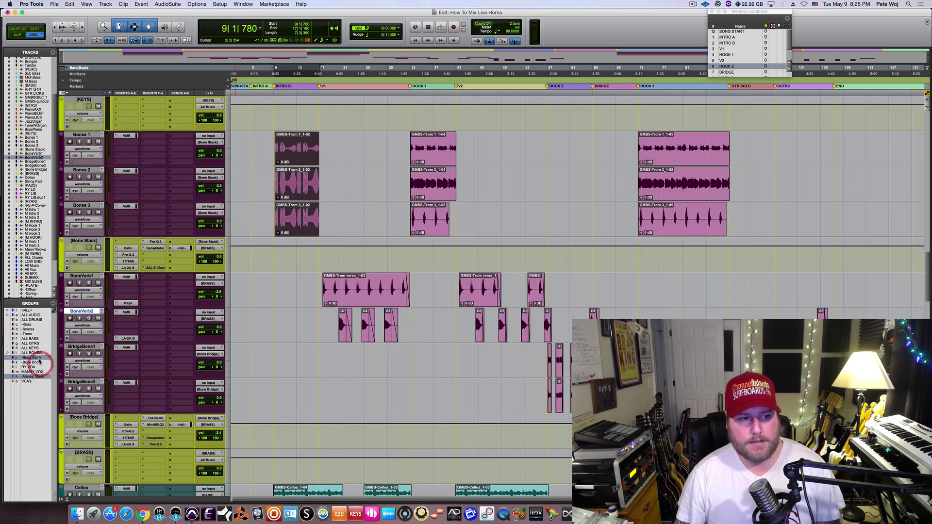
pyautogui.click(36, 358)
pyautogui.click(90, 142)
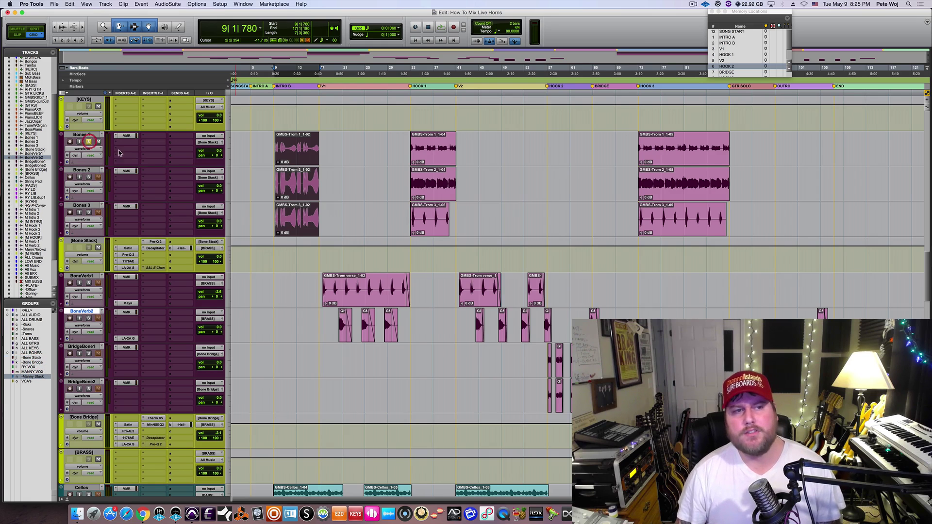
pyautogui.press('space')
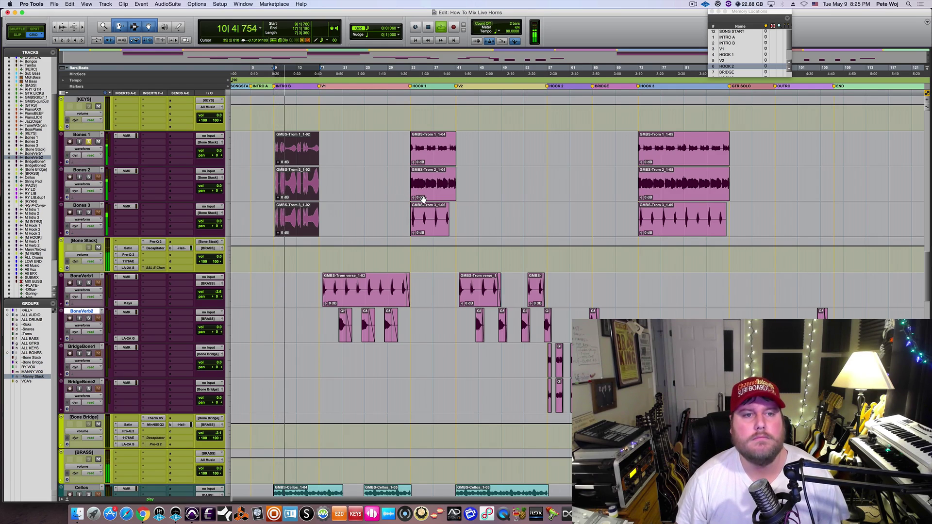
pyautogui.press('space')
# Move the solo from Bones 1 to Bones 2 and play it alone.
pyautogui.click(89, 142)
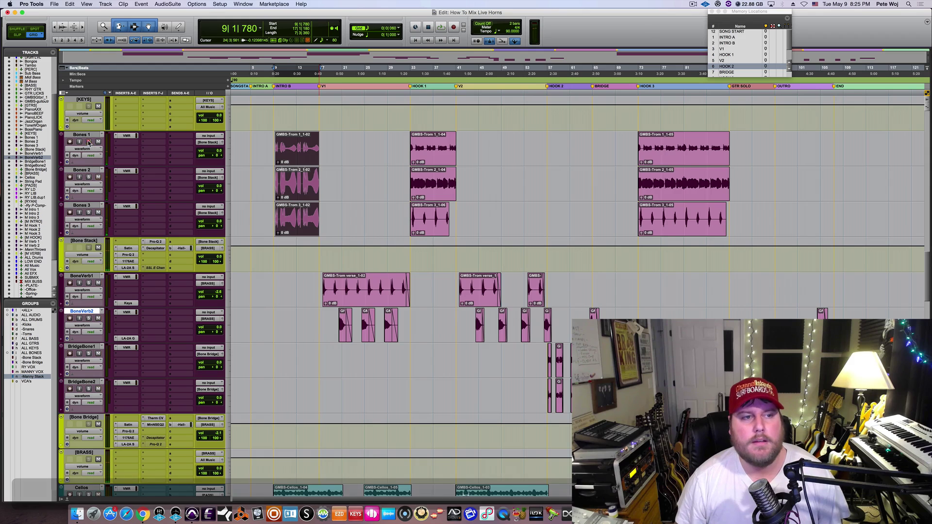
pyautogui.click(90, 177)
pyautogui.press('space')
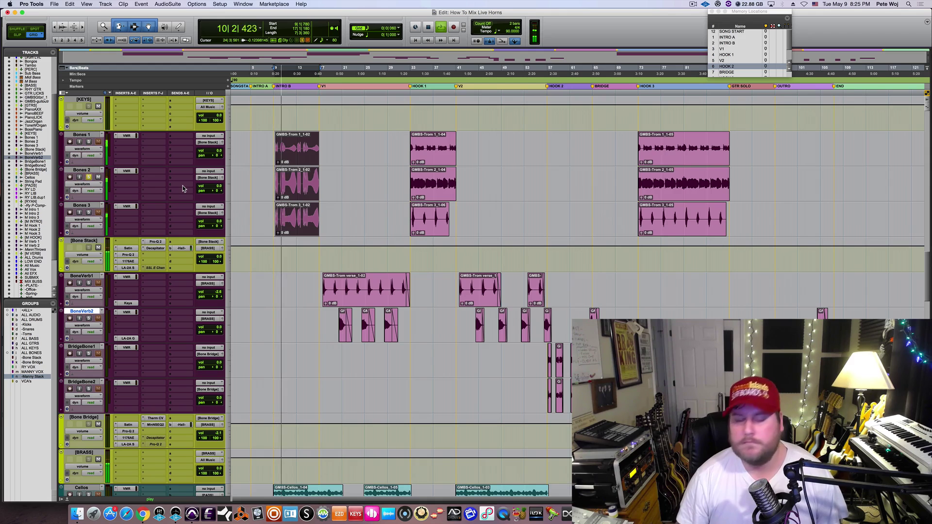
pyautogui.press('space')
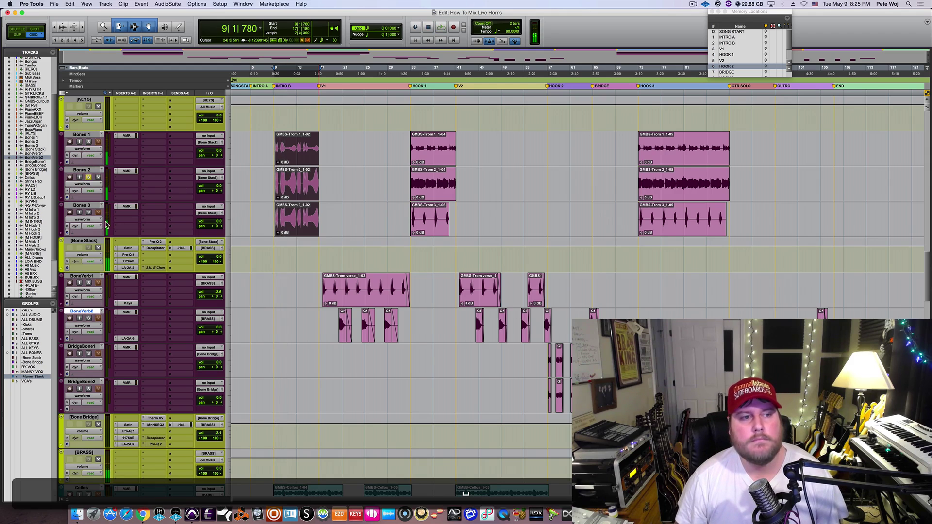
# Solo Bones 3 alone, play it, then clear its solo.
pyautogui.click(89, 212)
pyautogui.click(89, 177)
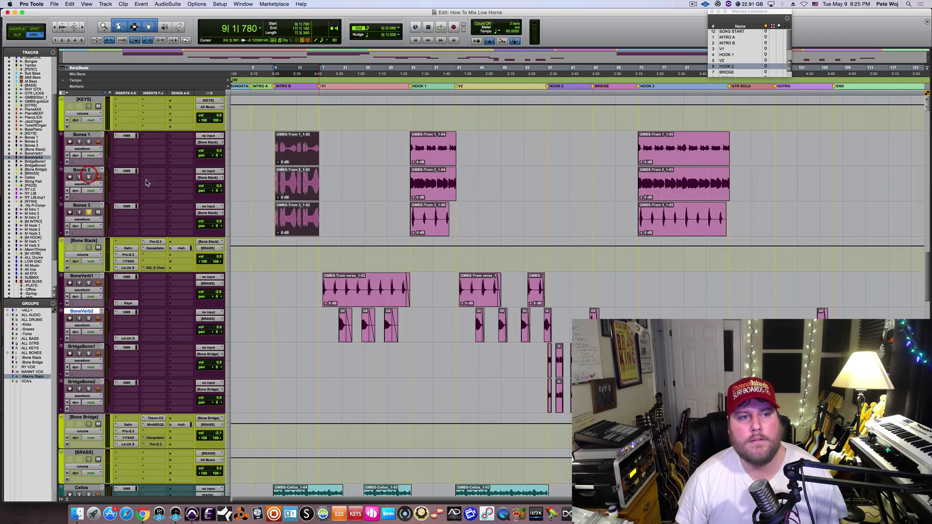
pyautogui.press('space')
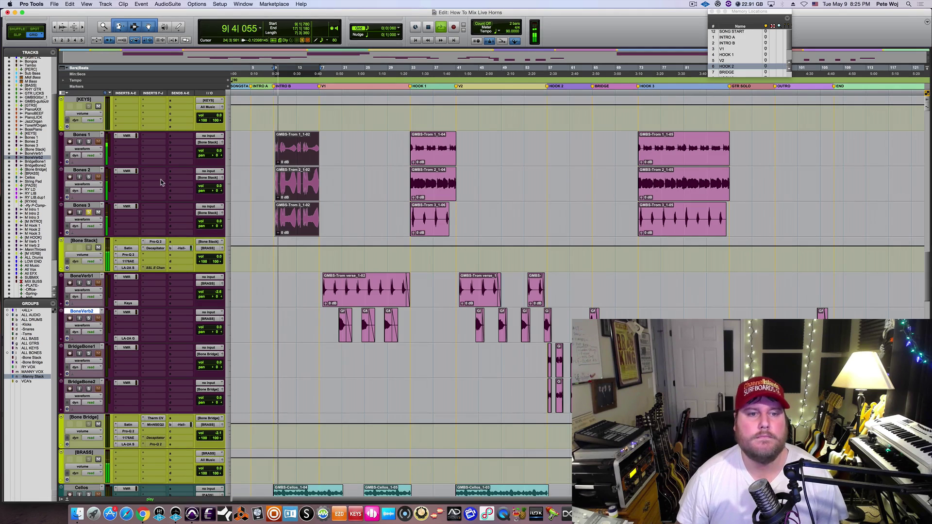
pyautogui.press('space')
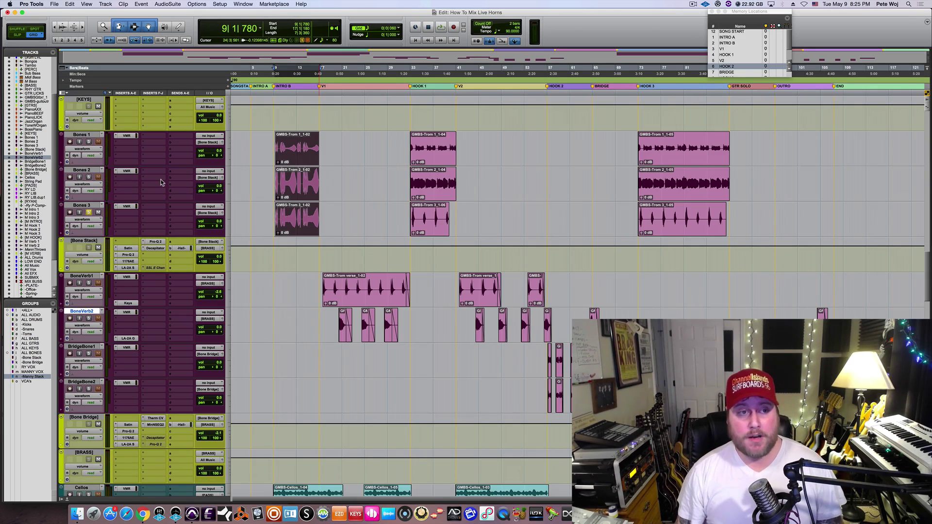
pyautogui.click(89, 213)
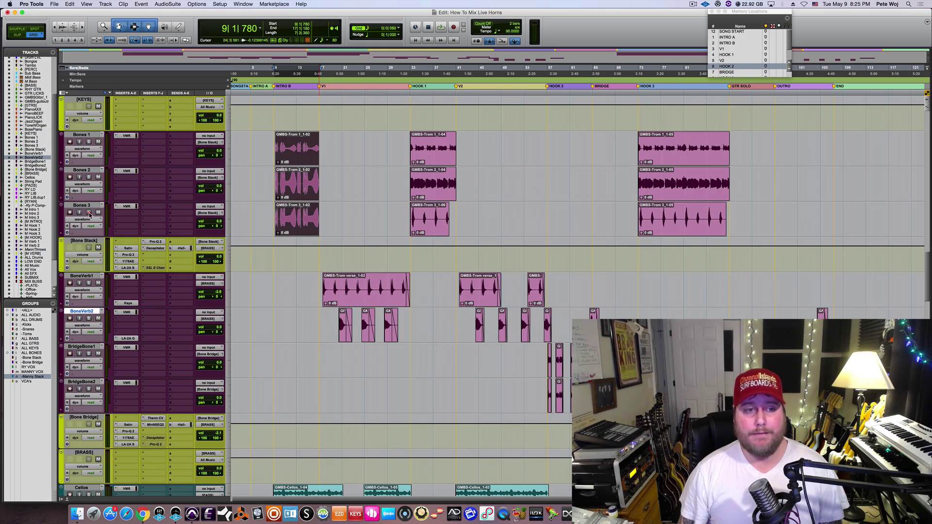
# Open Bone Stack's Satin plug-in, set to A827 15ips in Studio mode, and reposition it.
pyautogui.click(129, 248)
pyautogui.scroll(-2, 372, 148)
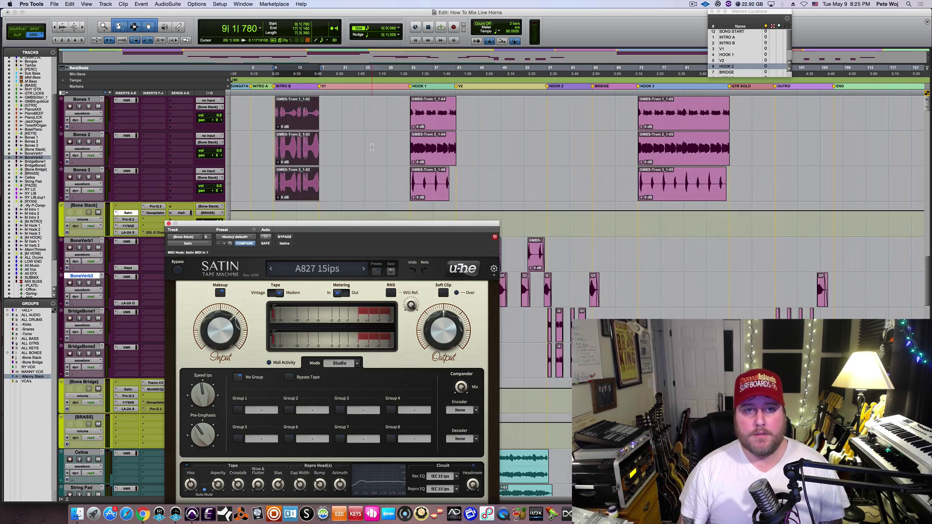
pyautogui.scroll(1, 372, 148)
pyautogui.scroll(-1, 372, 149)
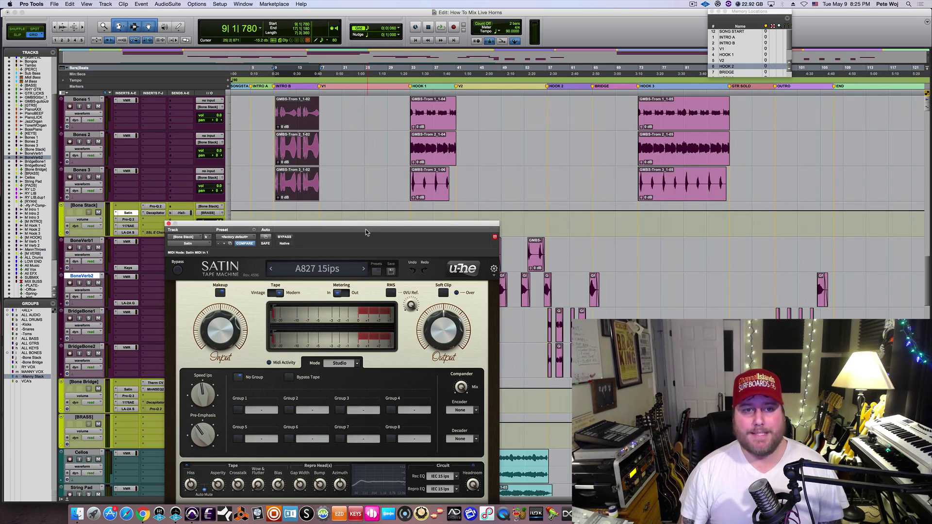
pyautogui.moveTo(363, 225); pyautogui.dragTo(430, 208)
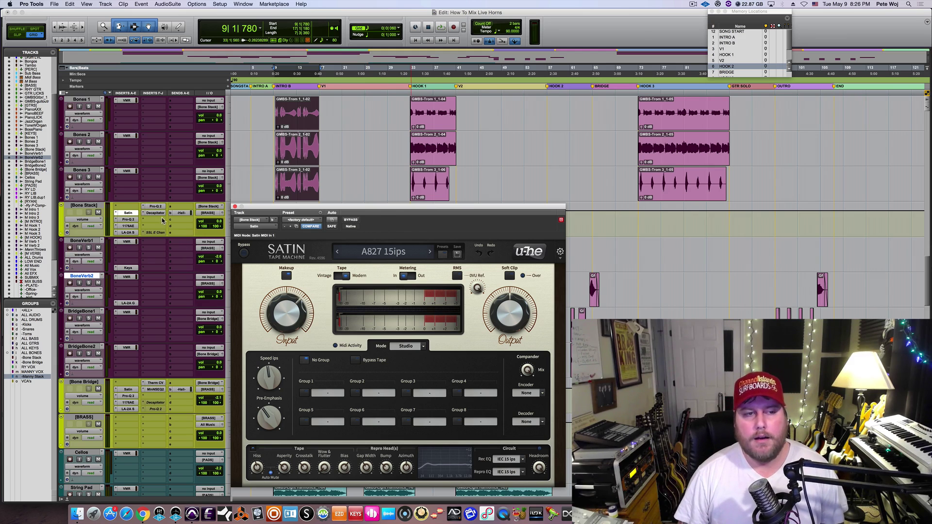
# Open Bone Stack's Pro-Q 2 EQ and inspect its low-cut band settings.
pyautogui.click(130, 220)
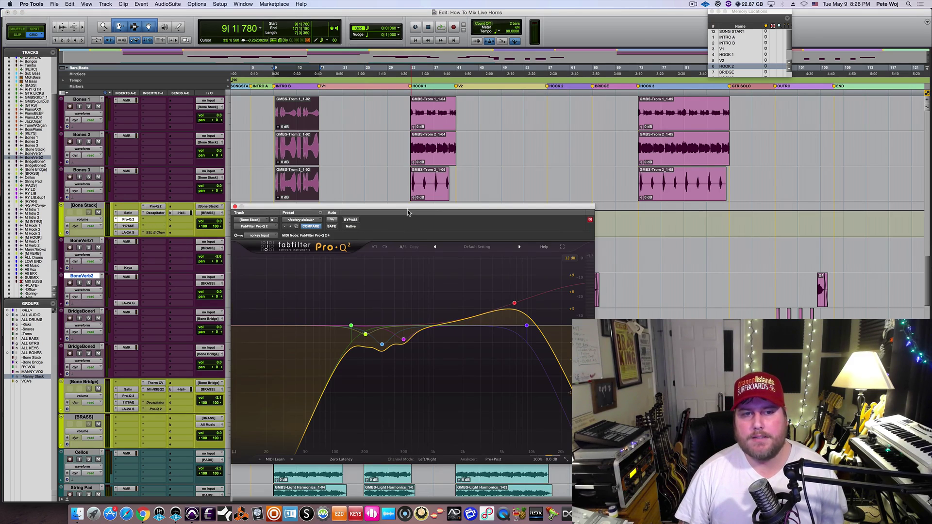
pyautogui.moveTo(408, 213); pyautogui.dragTo(409, 219)
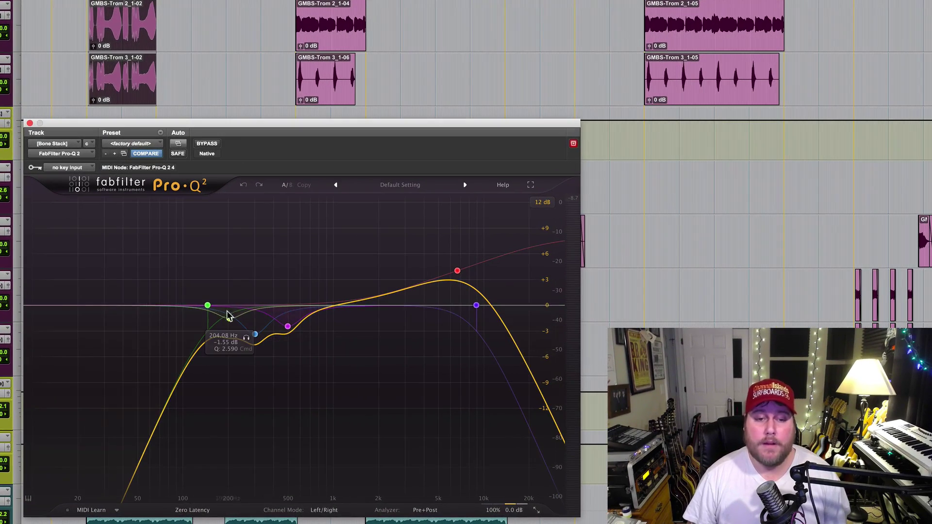
pyautogui.click(208, 306)
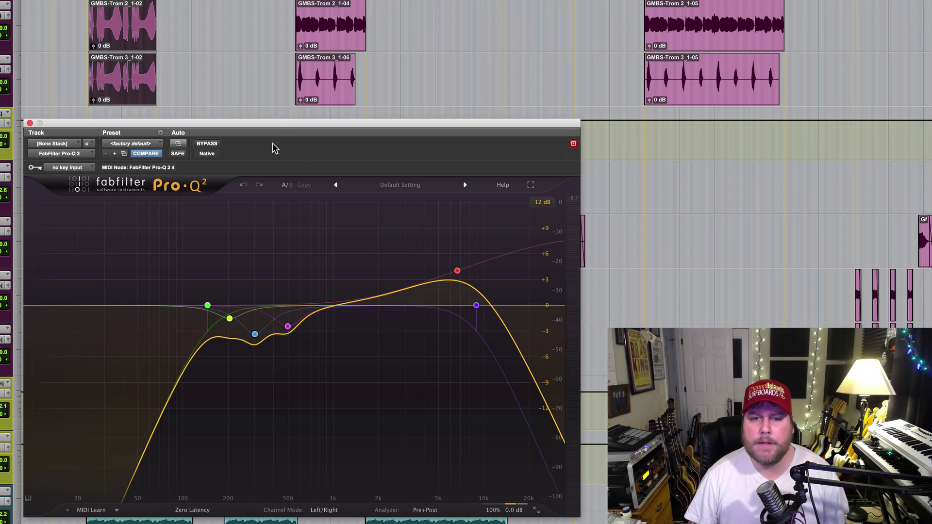
pyautogui.moveTo(457, 272)
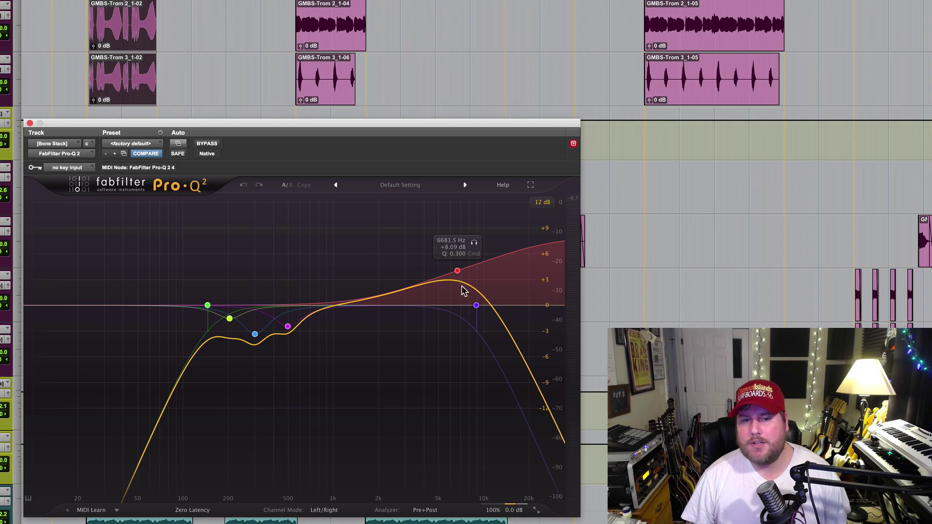
pyautogui.moveTo(478, 307)
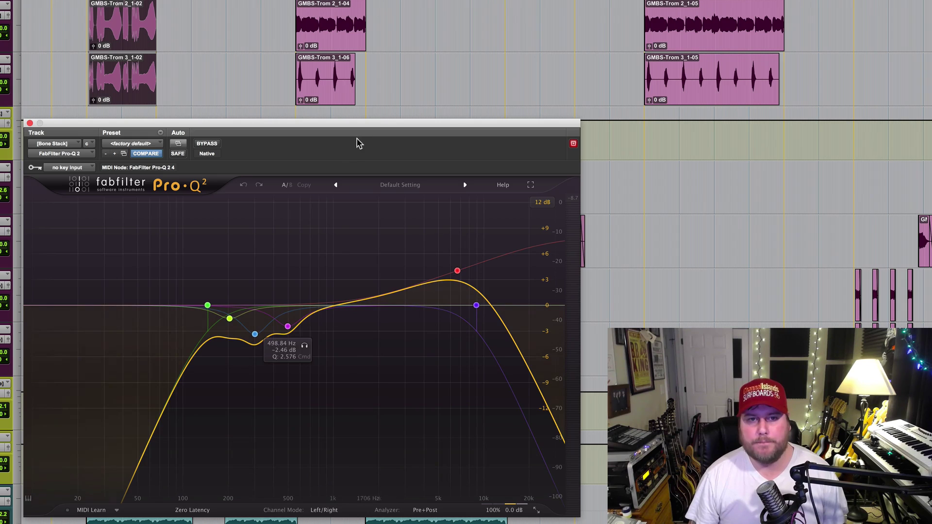
# Play the trombones through the Pro-Q 2 EQ curve.
pyautogui.press('space')
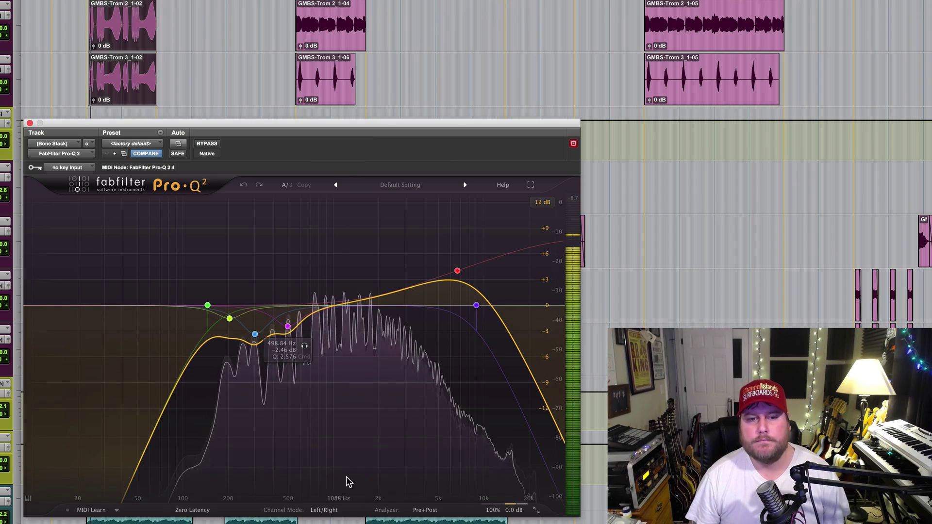
pyautogui.moveTo(350, 460)
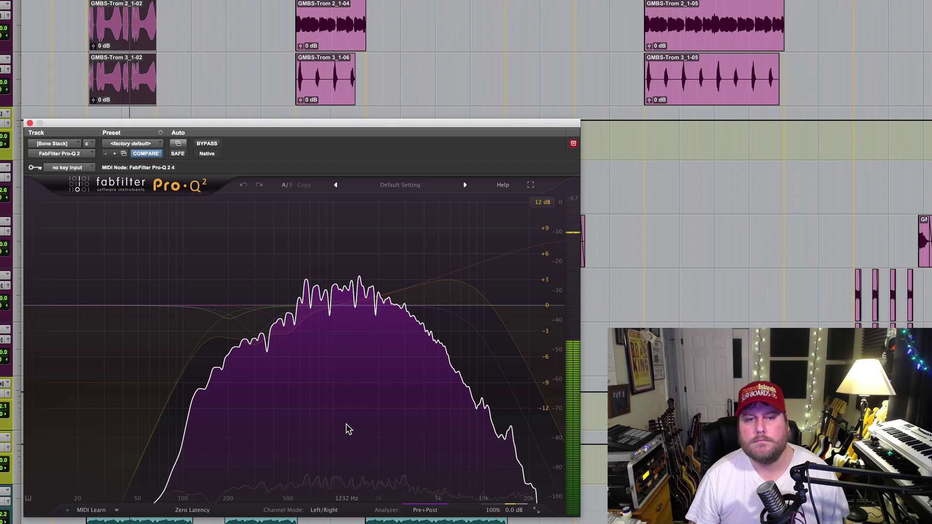
pyautogui.press('space')
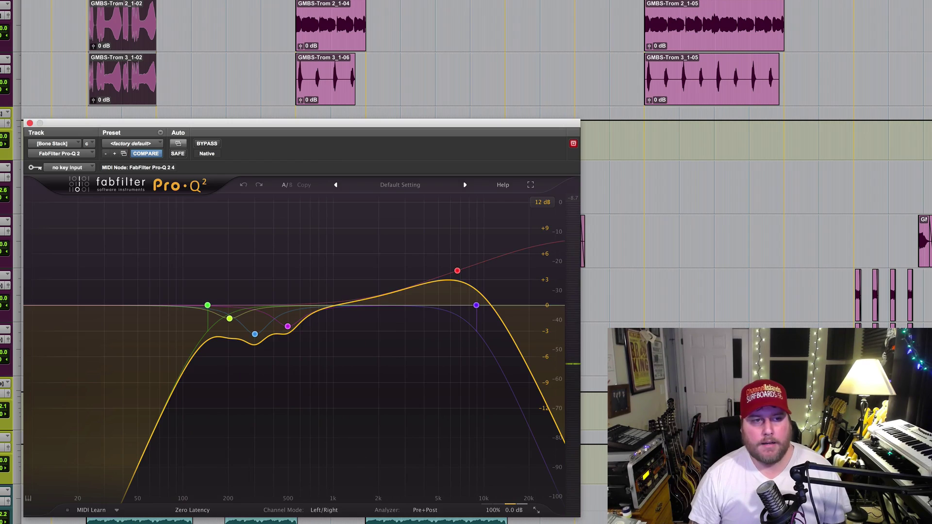
# Open Bone Stack's 1176AE compressor on its default preset and check the Attack knob.
pyautogui.click(0, 144)
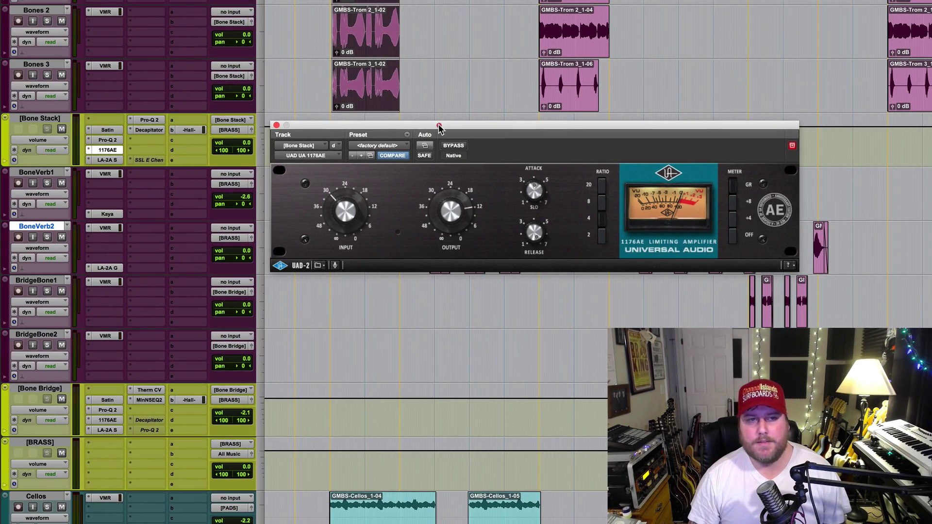
pyautogui.moveTo(438, 127); pyautogui.dragTo(437, 125)
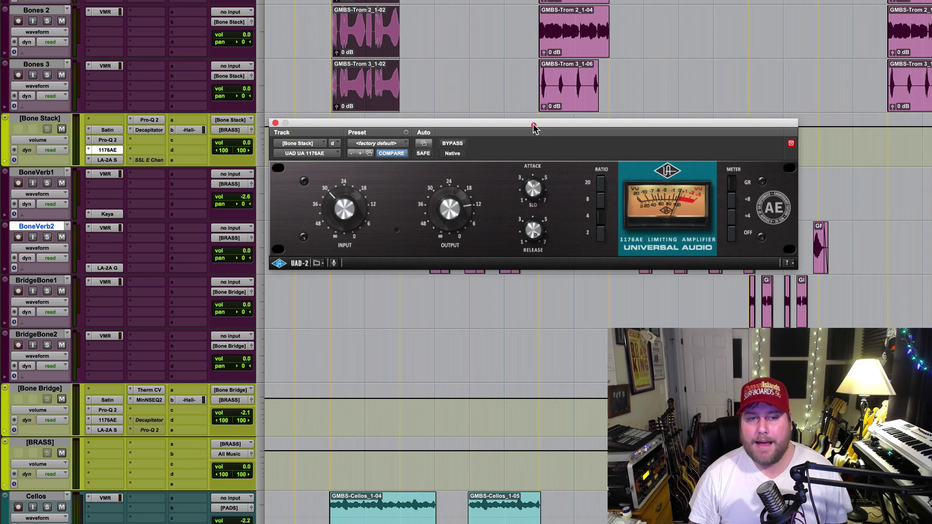
pyautogui.click(533, 189)
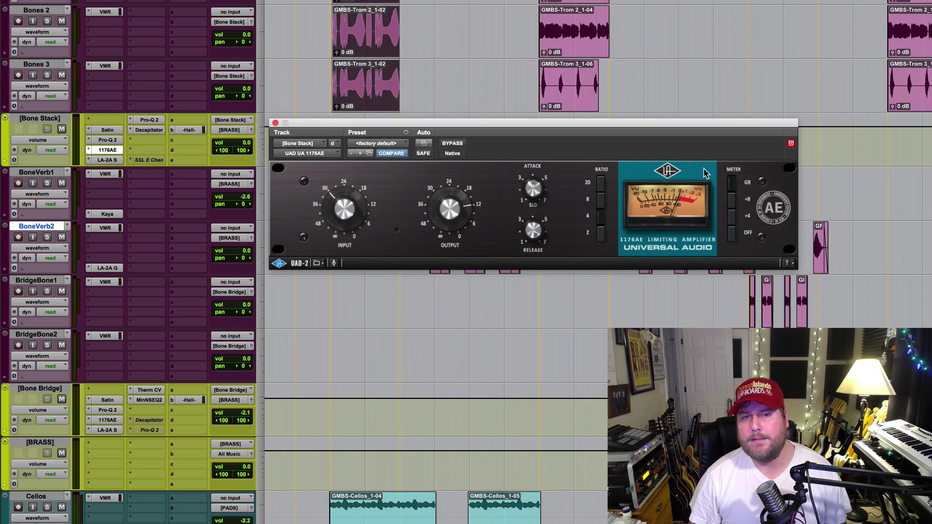
# Play the trombones through the 1176AE with Bones 2 and Bones 3 soloed.
pyautogui.press('space')
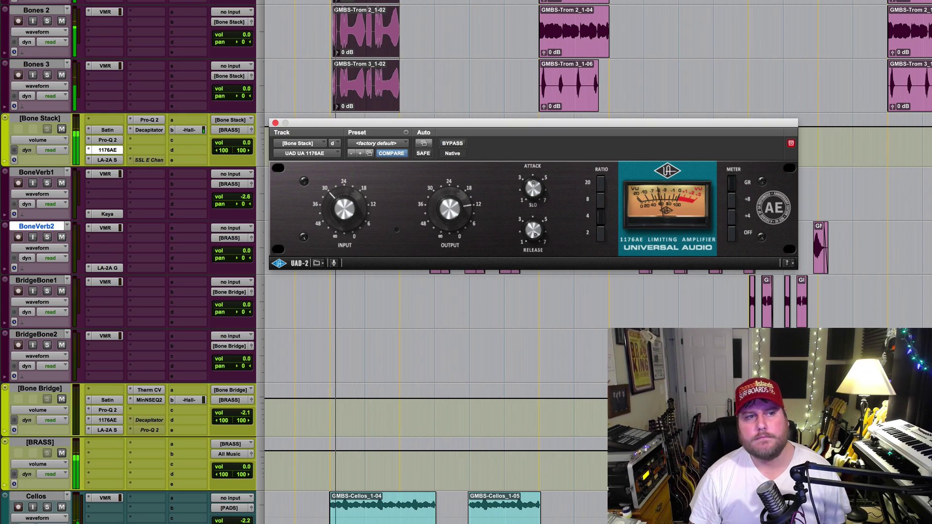
pyautogui.click(46, 22)
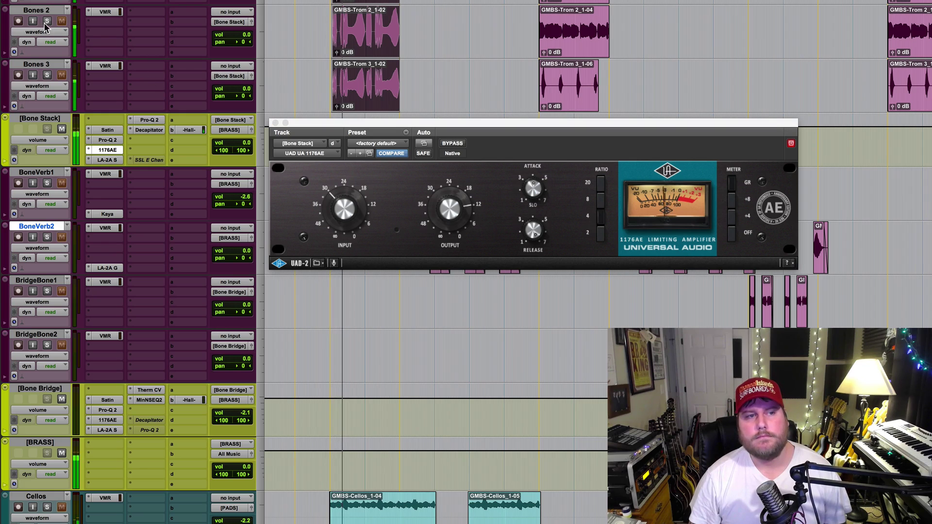
pyautogui.click(47, 21)
pyautogui.click(47, 75)
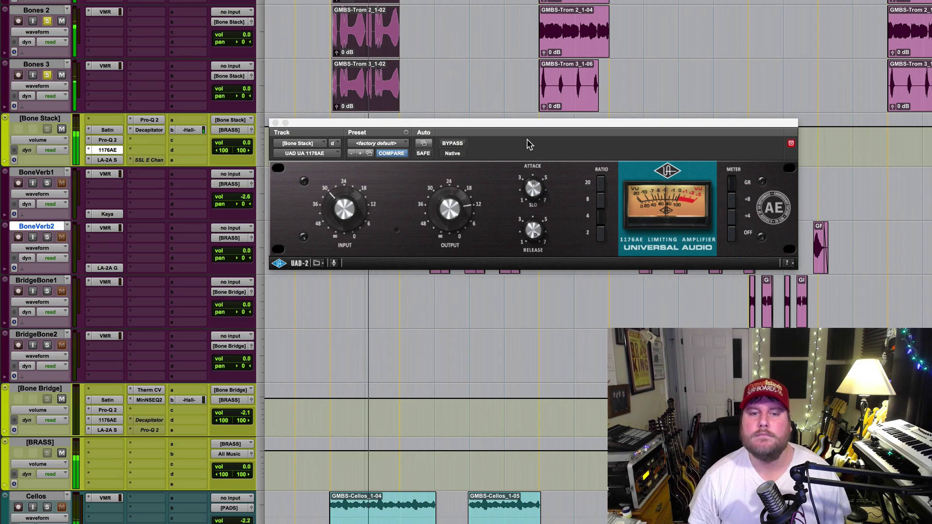
# Replace the 1176AE window with Bone Stack's LA-2A and play the trombones through it.
pyautogui.click(275, 124)
pyautogui.click(105, 161)
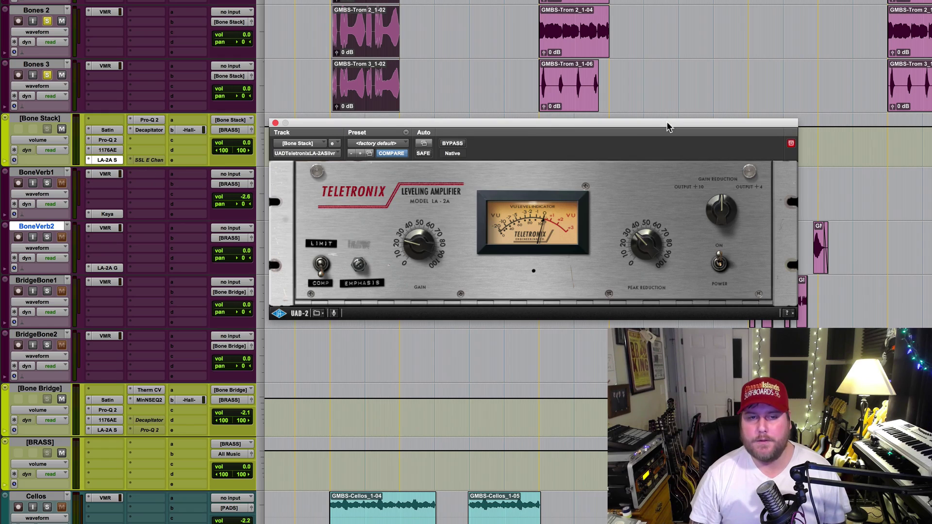
pyautogui.press('space')
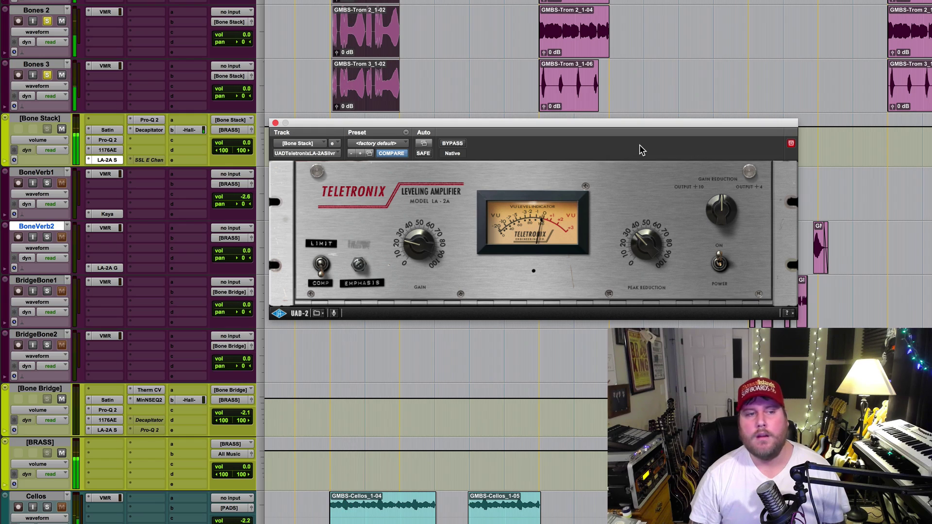
pyautogui.click(150, 119)
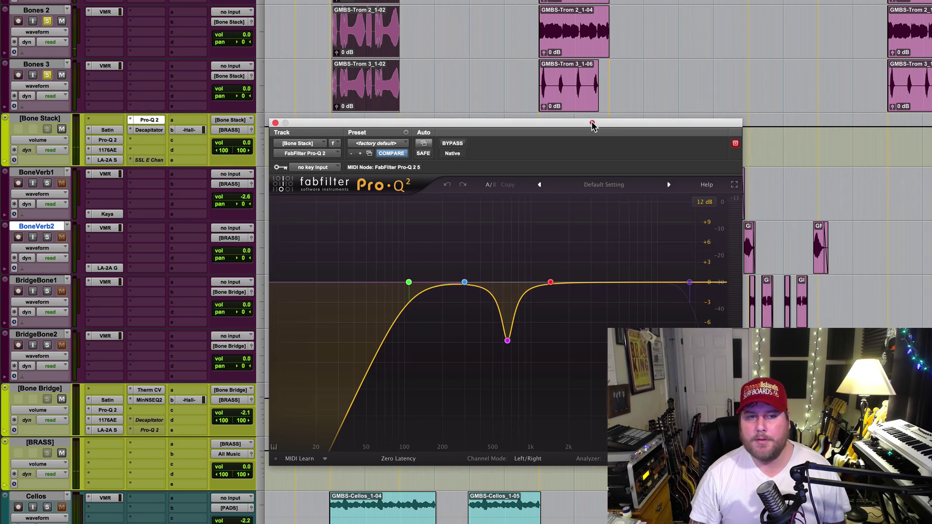
pyautogui.moveTo(593, 126); pyautogui.dragTo(591, 123)
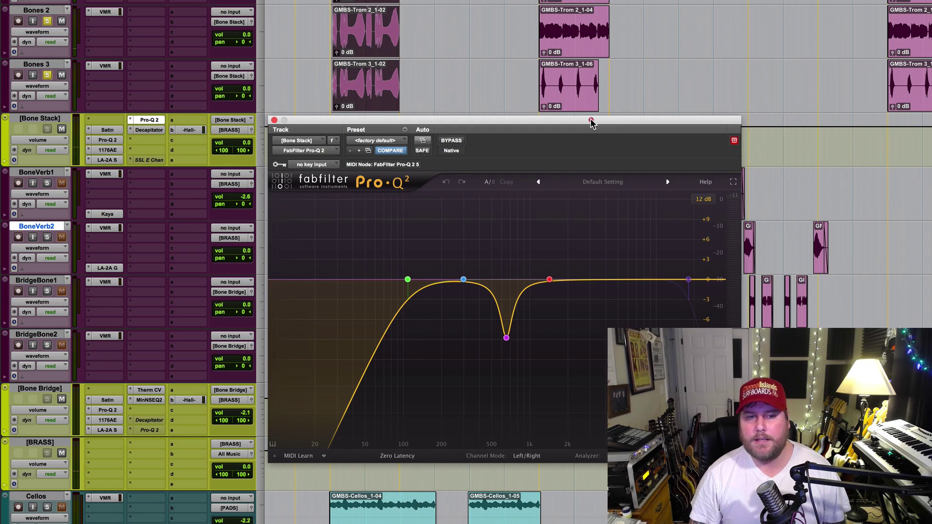
pyautogui.click(507, 339)
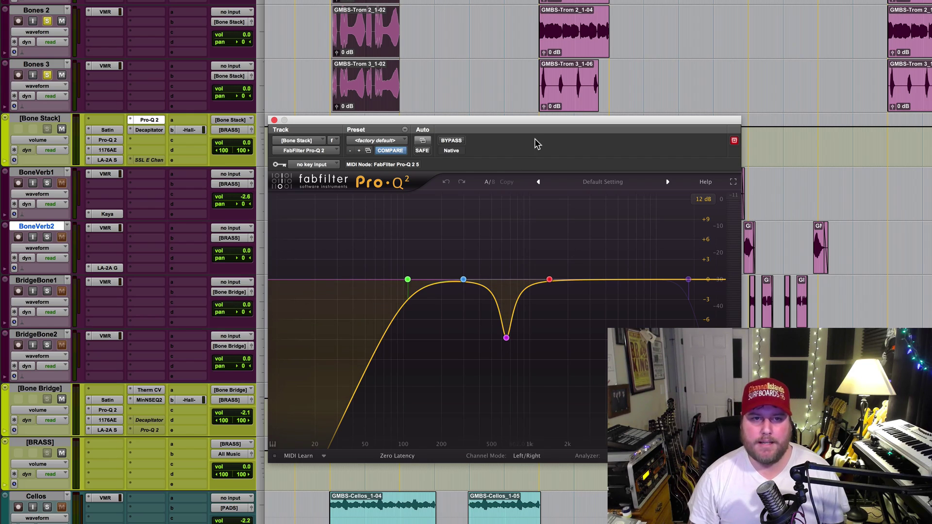
pyautogui.press('space')
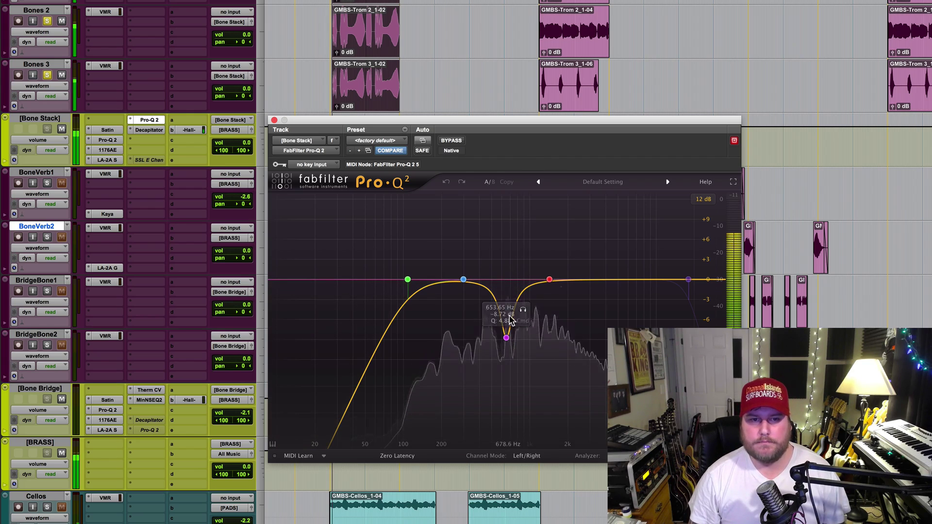
pyautogui.click(523, 310)
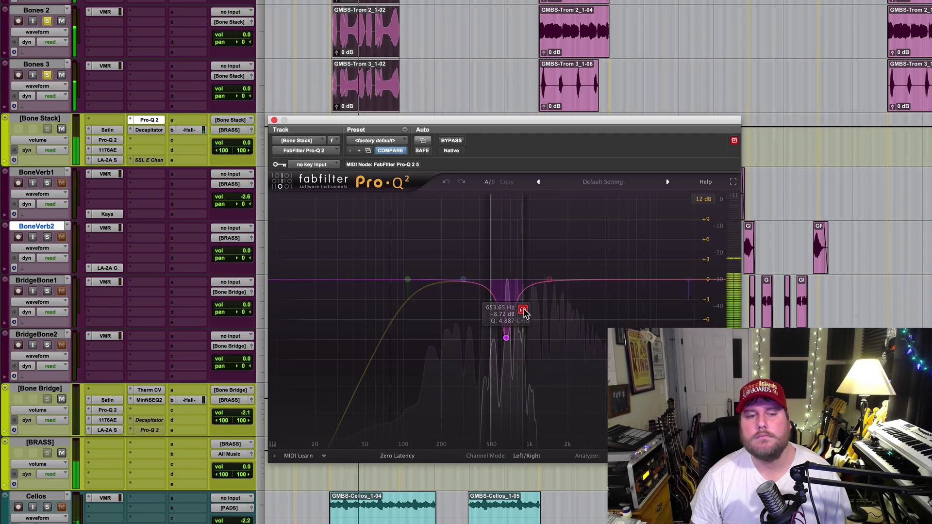
pyautogui.click(524, 312)
pyautogui.press('space')
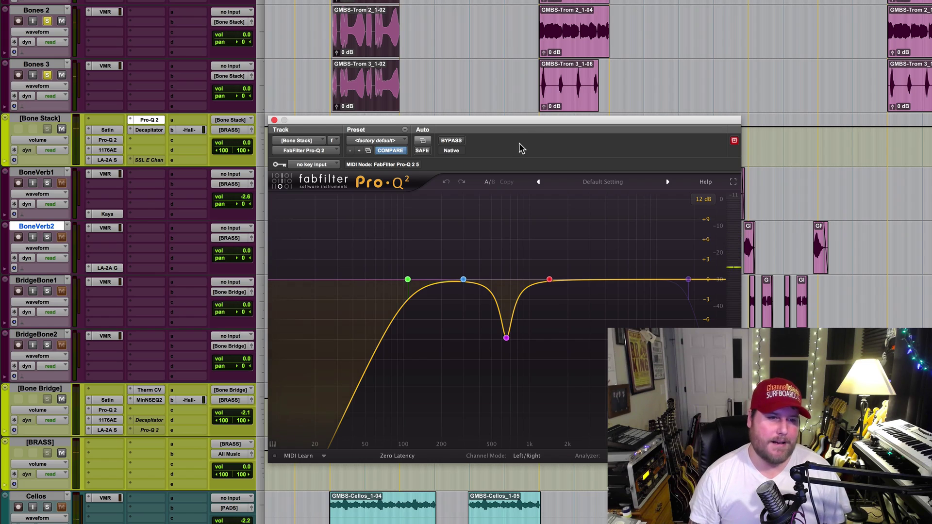
# Close Pro-Q 2 and open Bone Stack's Decapitator (default preset, Punish on), moved slightly lower.
pyautogui.click(274, 120)
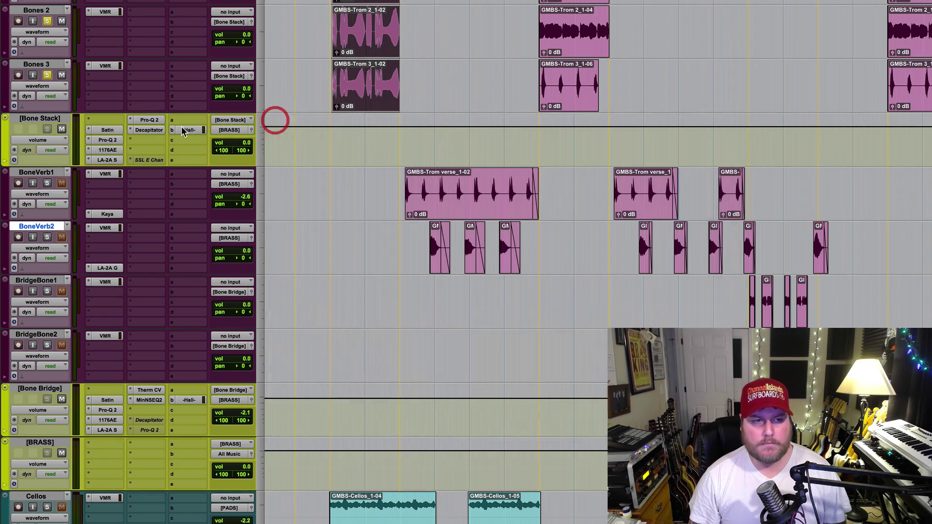
pyautogui.click(149, 129)
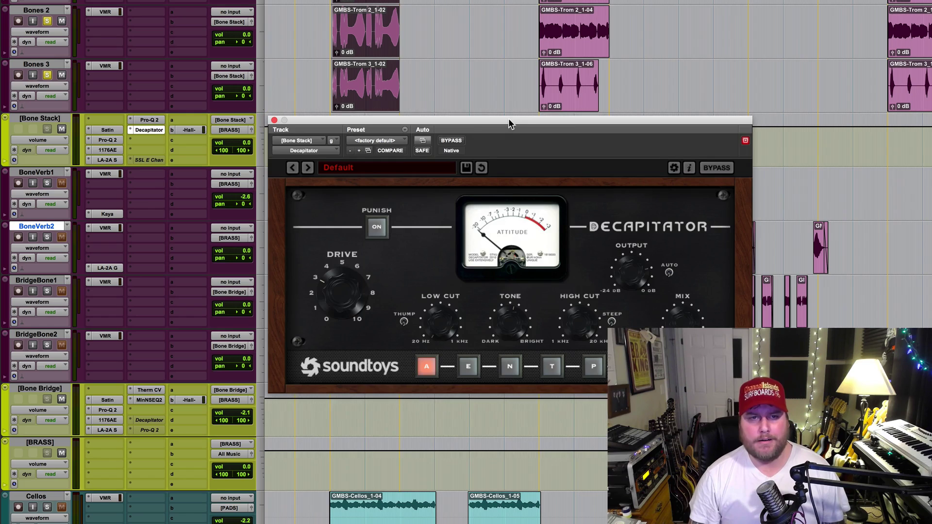
pyautogui.moveTo(509, 124); pyautogui.dragTo(509, 129)
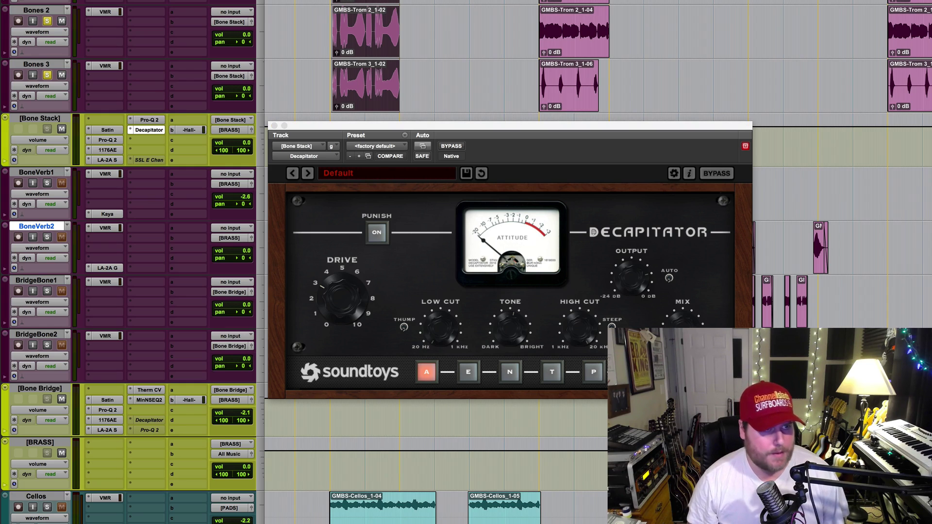
pyautogui.scroll(20, 468, 21)
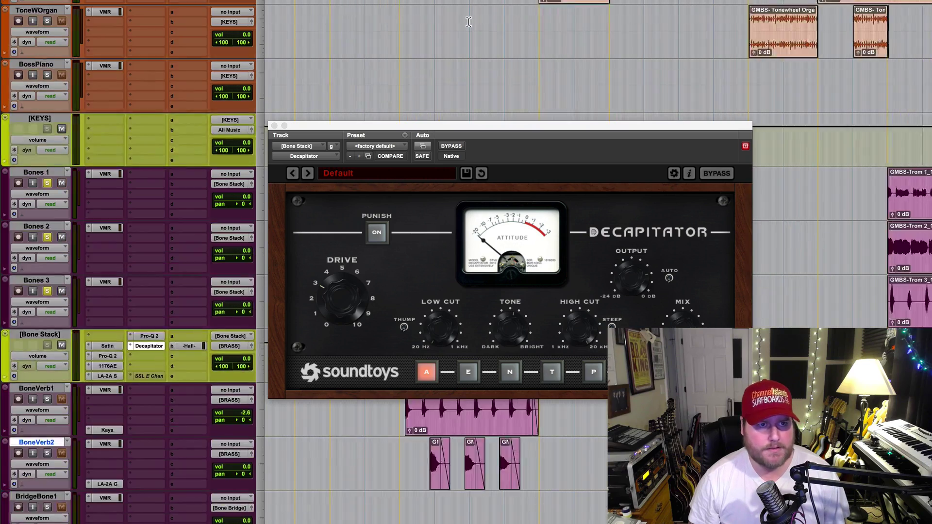
pyautogui.scroll(-10, 469, 21)
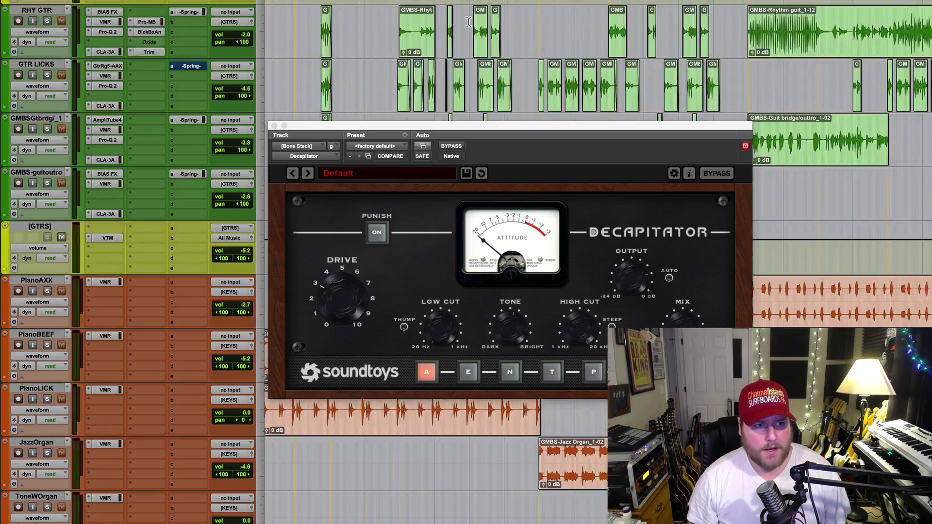
pyautogui.scroll(-8, 468, 21)
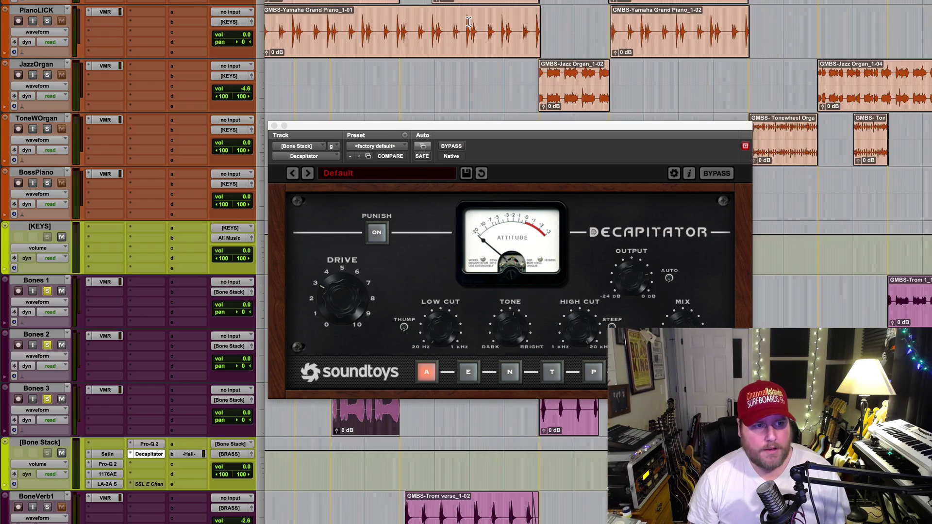
pyautogui.scroll(-4, 469, 21)
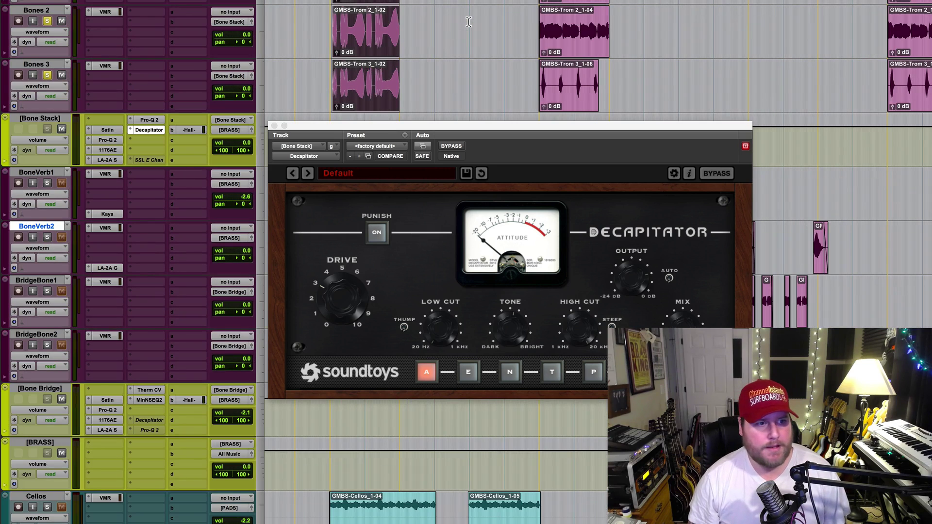
pyautogui.scroll(-7, 468, 22)
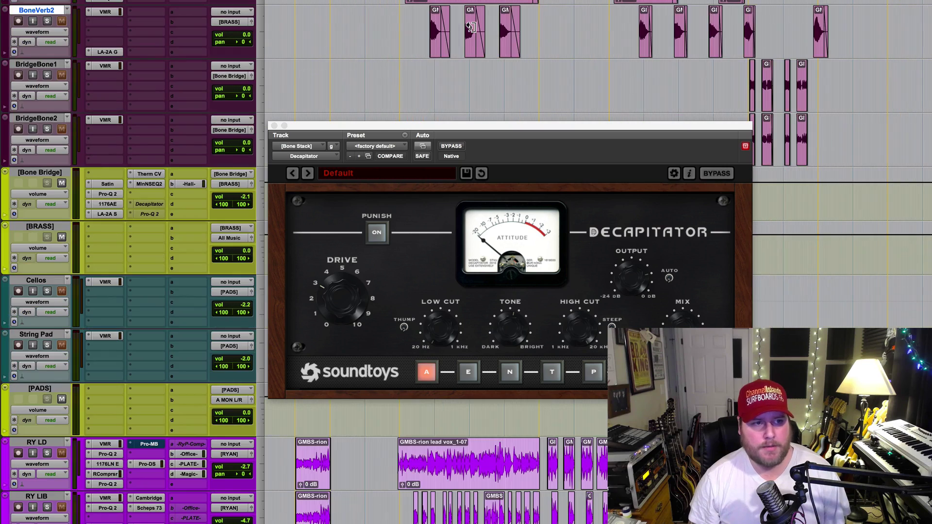
pyautogui.scroll(-8, 470, 27)
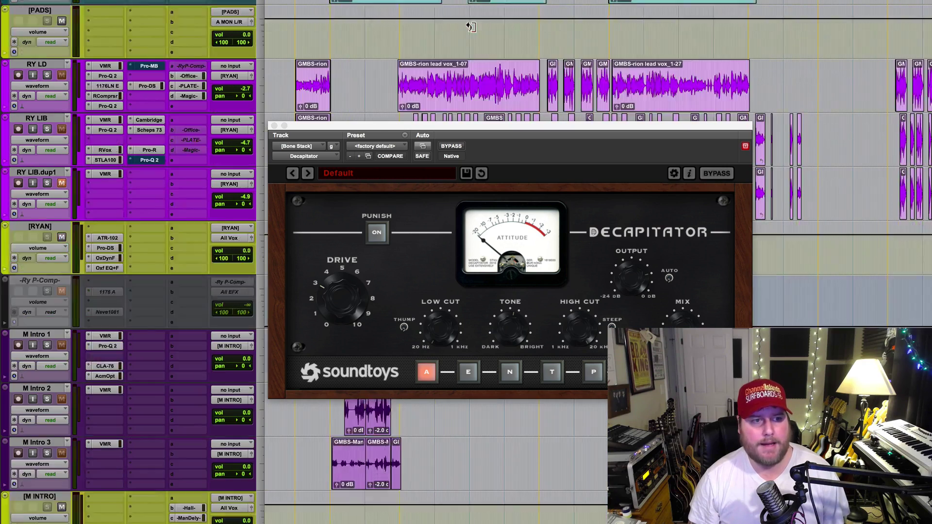
pyautogui.scroll(5, 470, 26)
pyautogui.scroll(10, 470, 27)
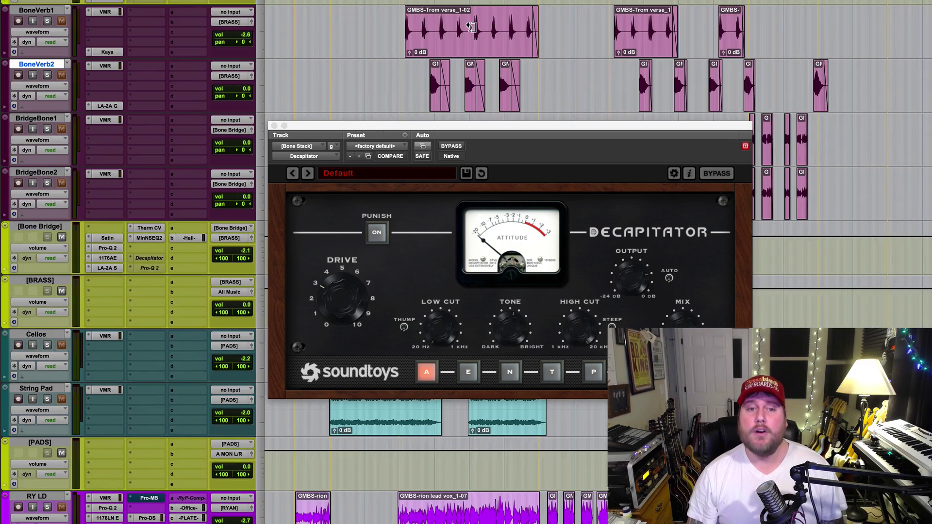
pyautogui.scroll(-1, 470, 27)
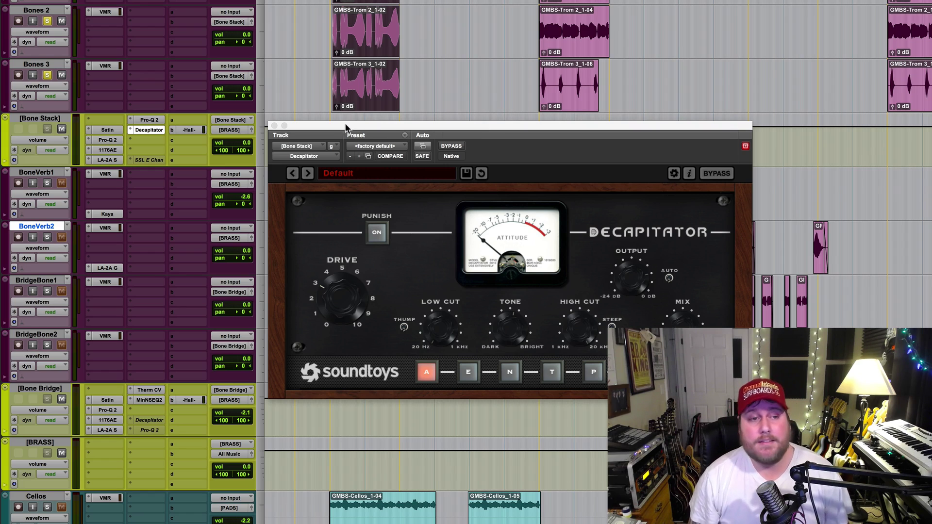
# Close the Decapitator and open the Hall aux's Lexicon 224 (Horn Hall, 2.2 s), moved higher.
pyautogui.click(274, 127)
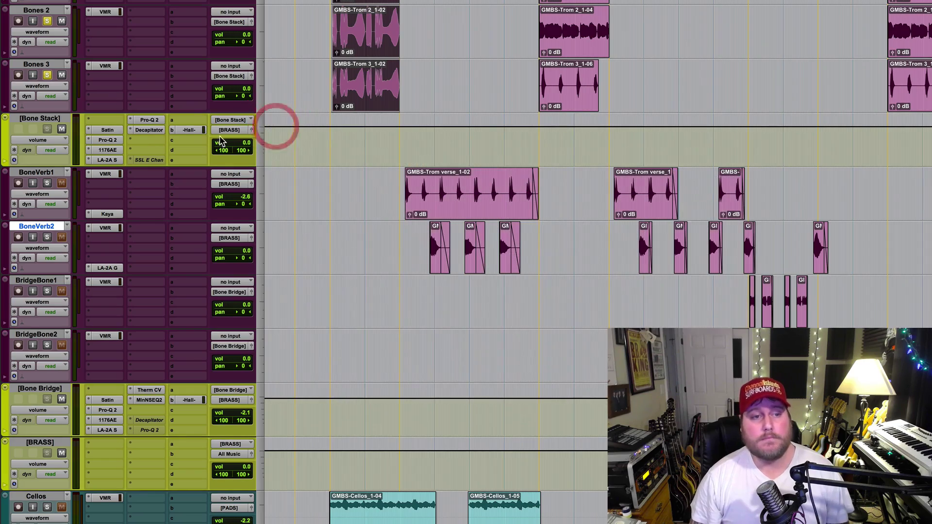
pyautogui.scroll(-10, 321, 171)
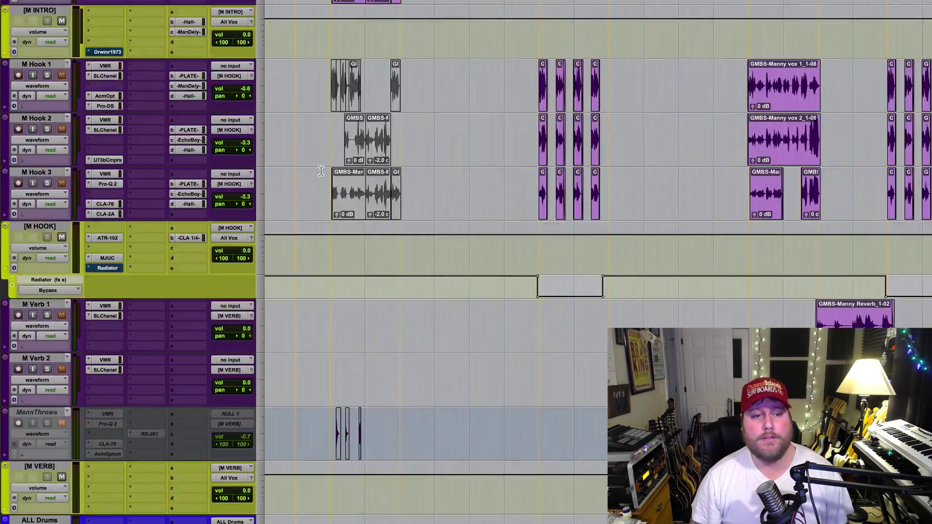
pyautogui.scroll(-20, 321, 171)
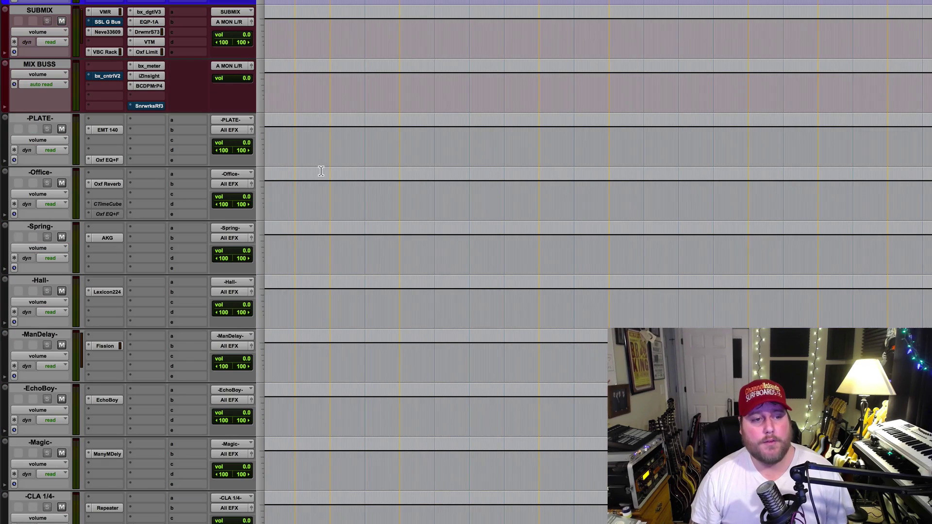
pyautogui.click(104, 292)
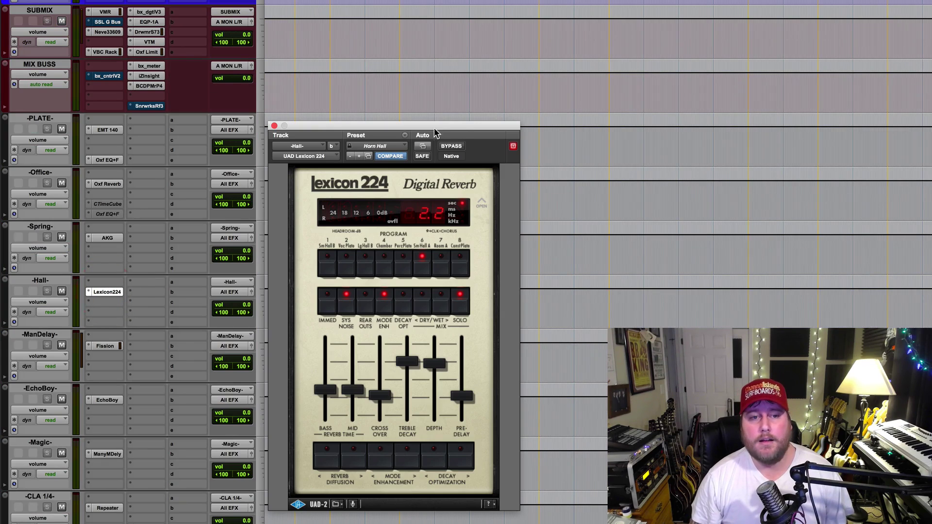
pyautogui.moveTo(464, 128); pyautogui.dragTo(472, 73)
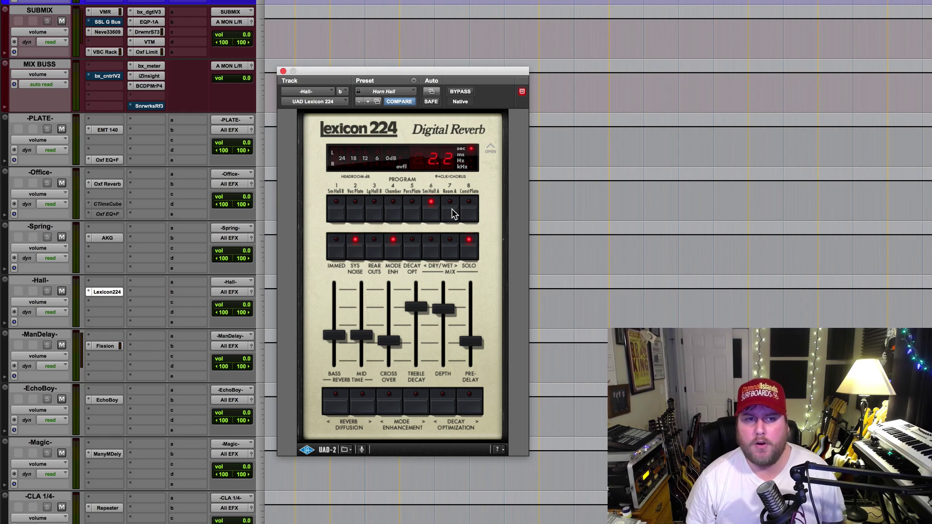
# Close the Lexicon 224 and scroll the Edit window back to the Bones and Bone Stack tracks.
pyautogui.click(283, 72)
pyautogui.scroll(15, 440, 206)
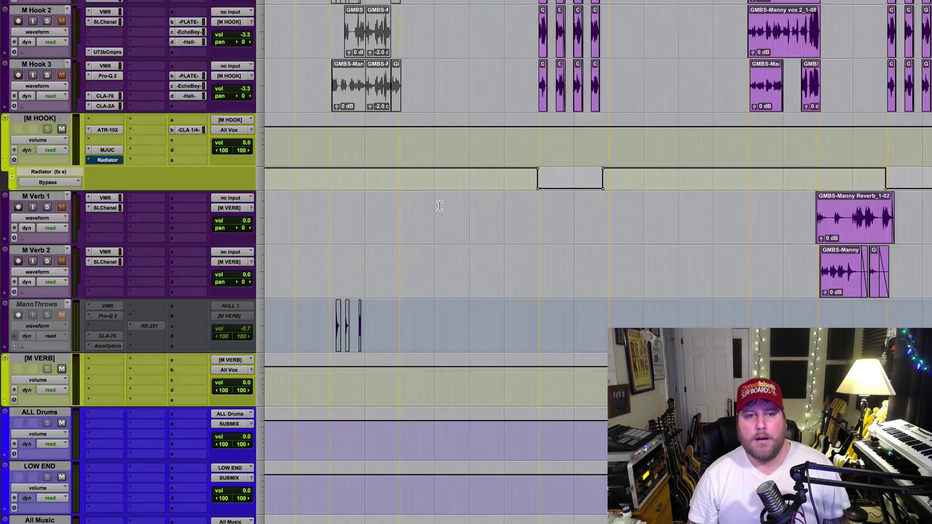
pyautogui.scroll(15, 439, 205)
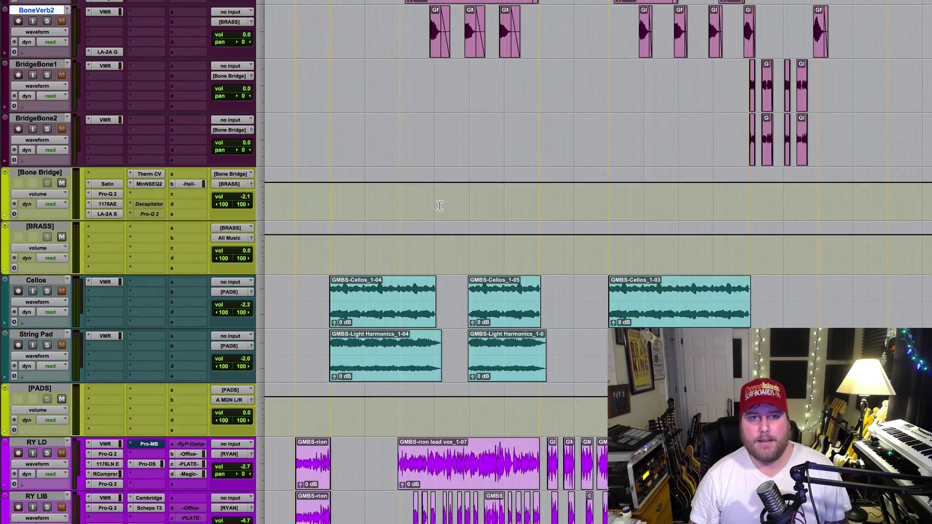
pyautogui.scroll(3, 439, 205)
pyautogui.scroll(-2, 440, 205)
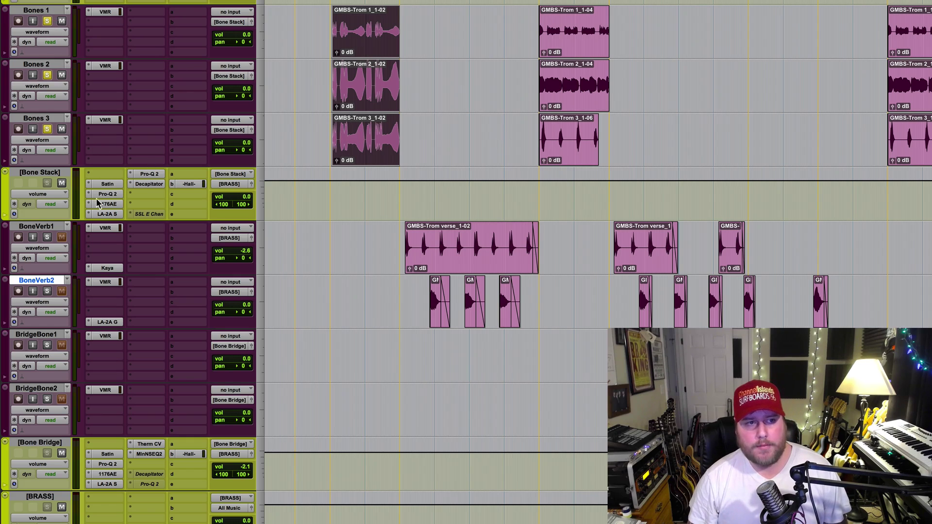
pyautogui.click(106, 12)
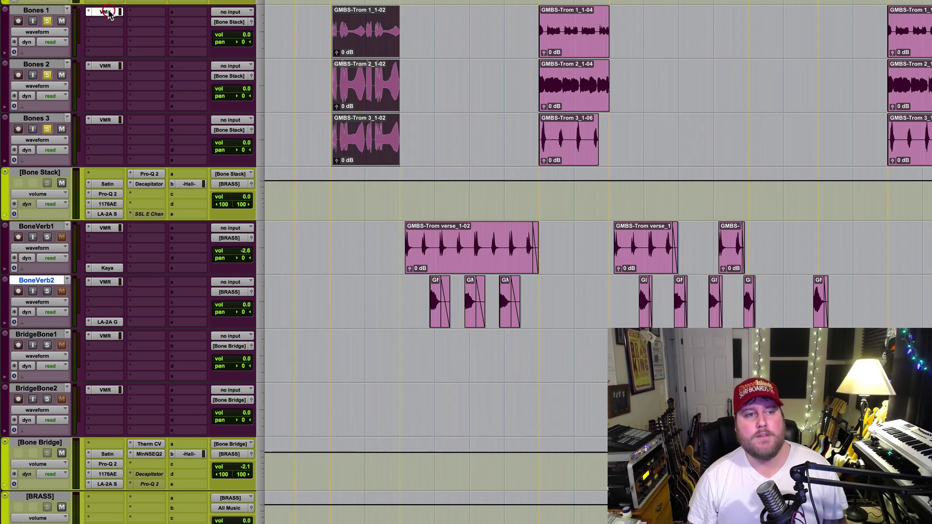
pyautogui.moveTo(396, 73); pyautogui.dragTo(393, 67)
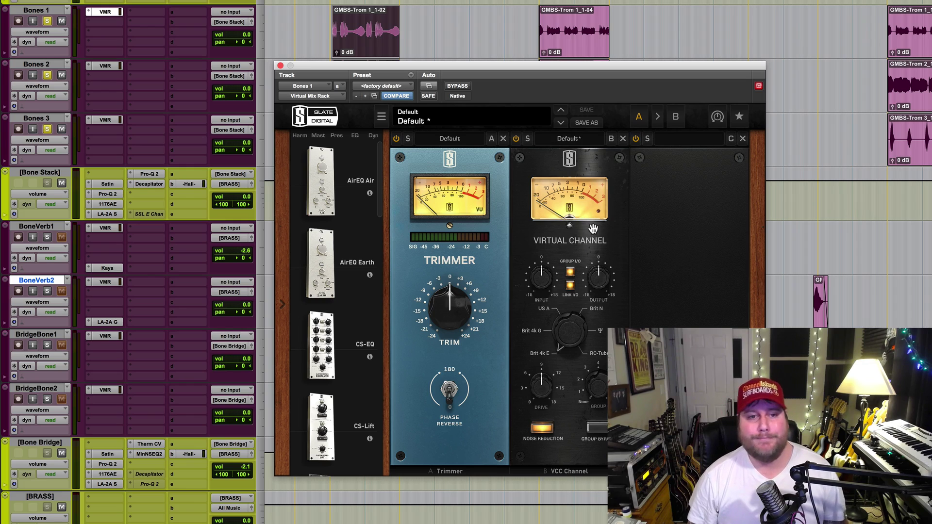
pyautogui.click(281, 65)
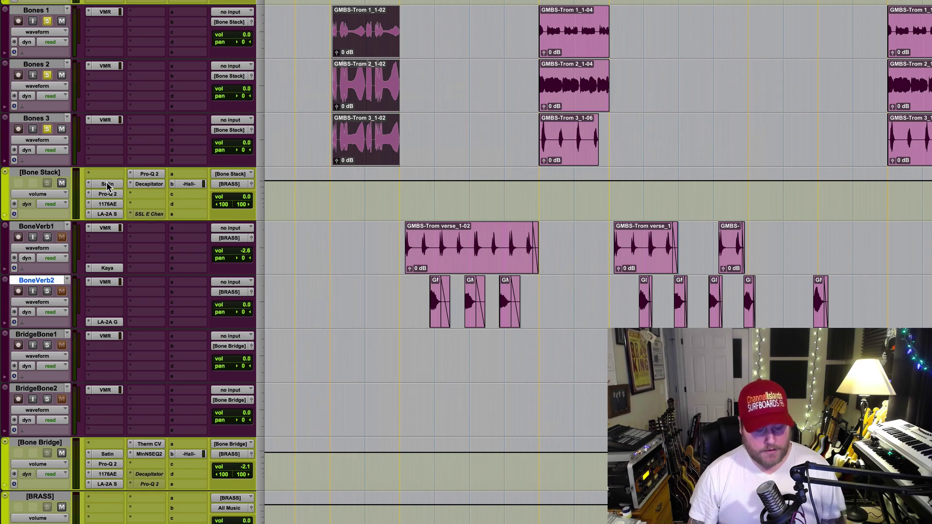
# Select Bone Stack's Satin, Pro-Q 2, 1176AE and LA-2A inserts, then play the session.
pyautogui.moveTo(108, 188); pyautogui.dragTo(191, 185)
pyautogui.press('space')
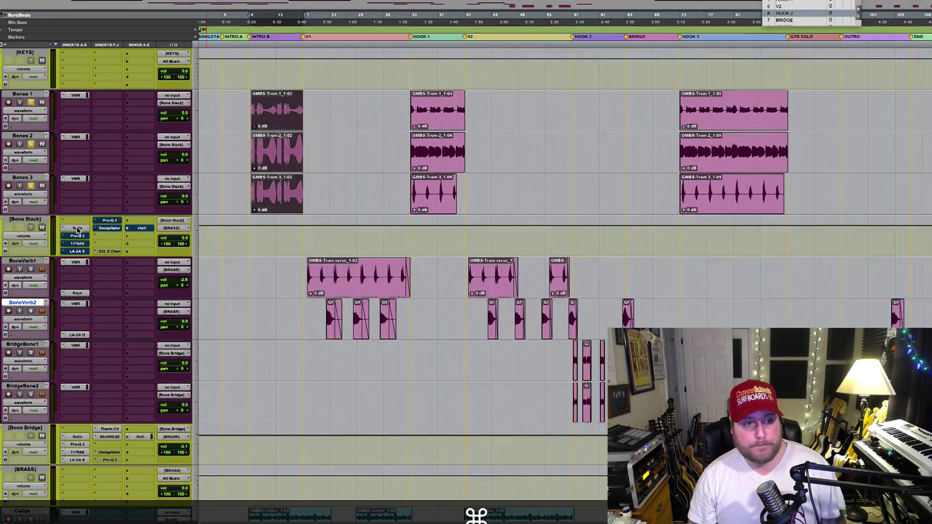
# Open Bone Stack's Pro-Q 2 EQ, position its window lower, and bypass it.
pyautogui.keyDown('super'); pyautogui.click(108, 185); pyautogui.keyUp('super')
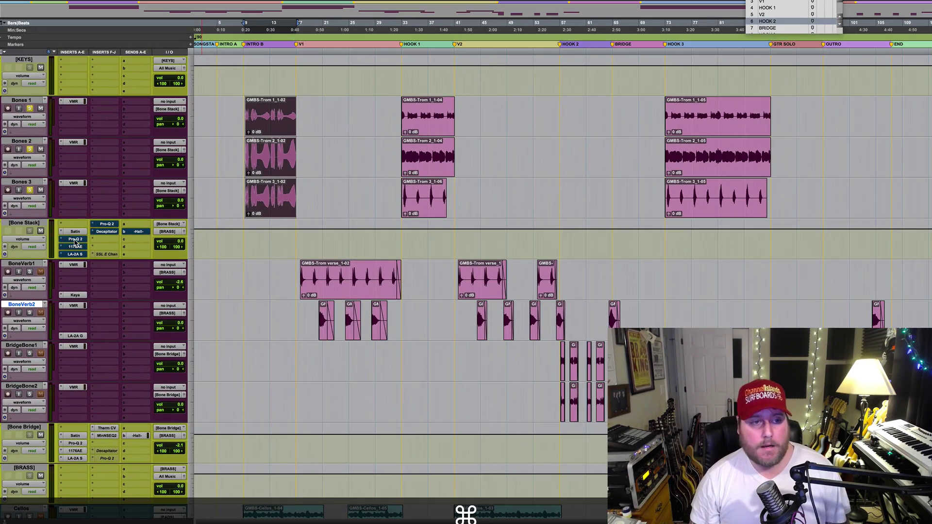
pyautogui.click(76, 239)
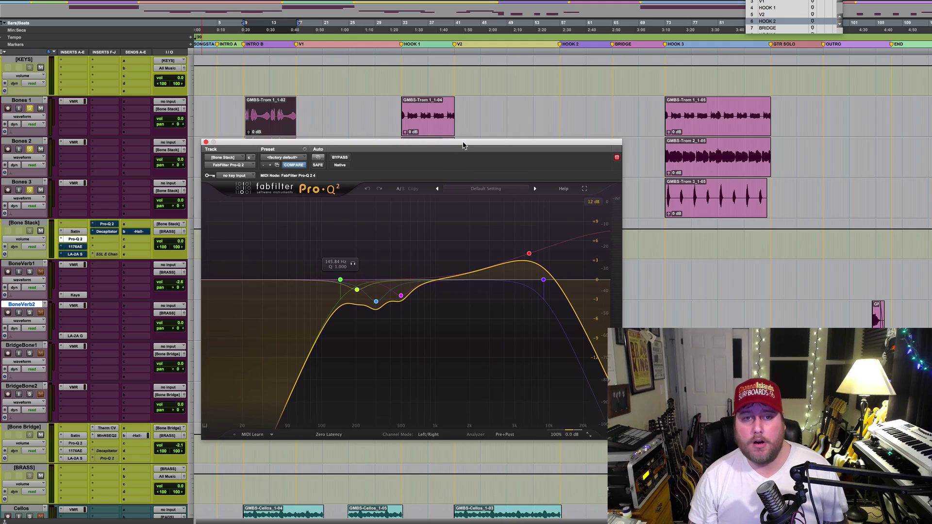
pyautogui.moveTo(460, 167); pyautogui.dragTo(457, 197)
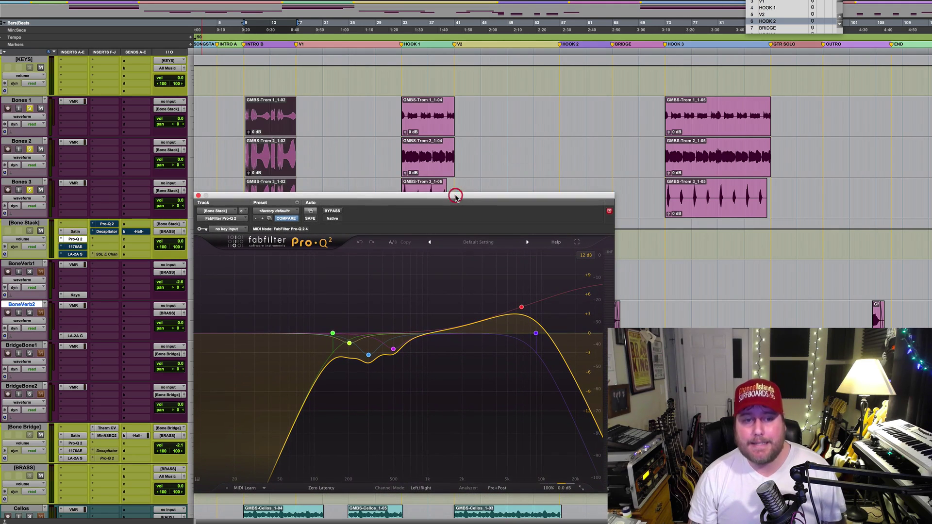
pyautogui.moveTo(522, 305)
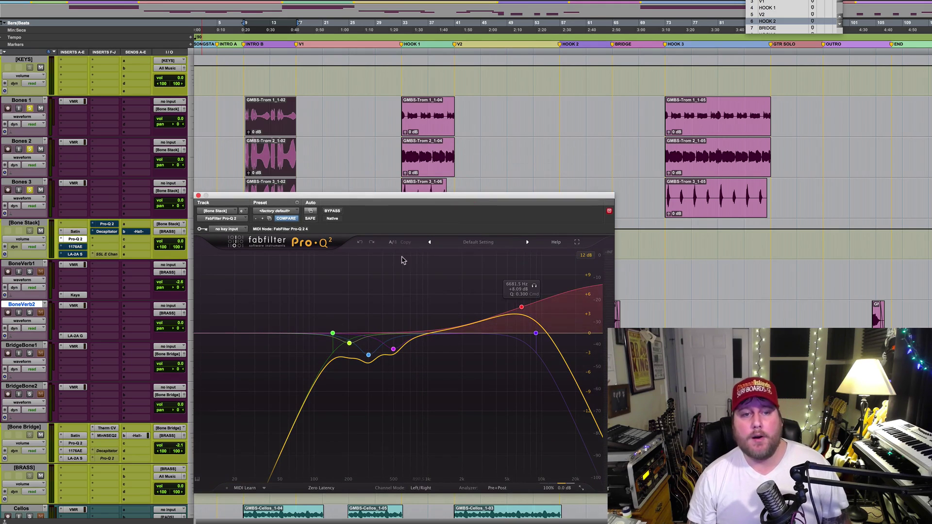
pyautogui.click(334, 210)
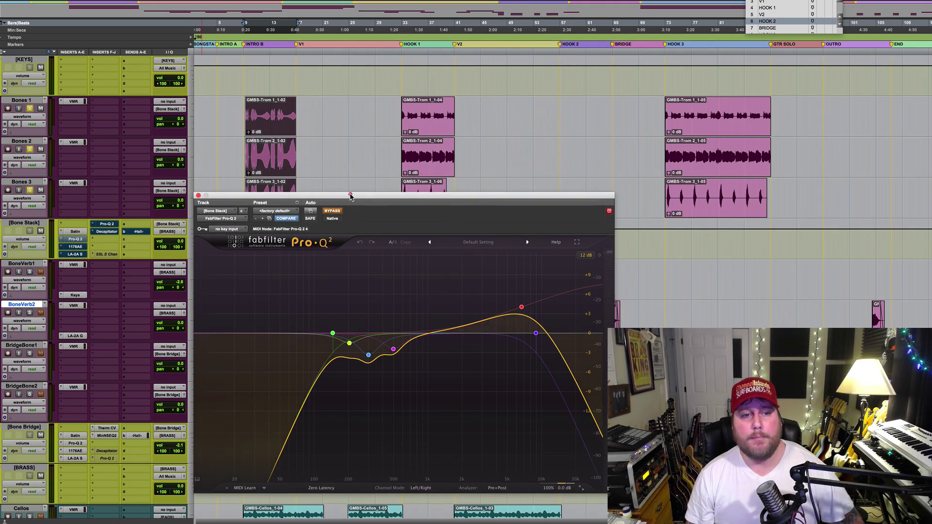
pyautogui.moveTo(349, 194); pyautogui.dragTo(349, 197)
pyautogui.scroll(-2, 346, 143)
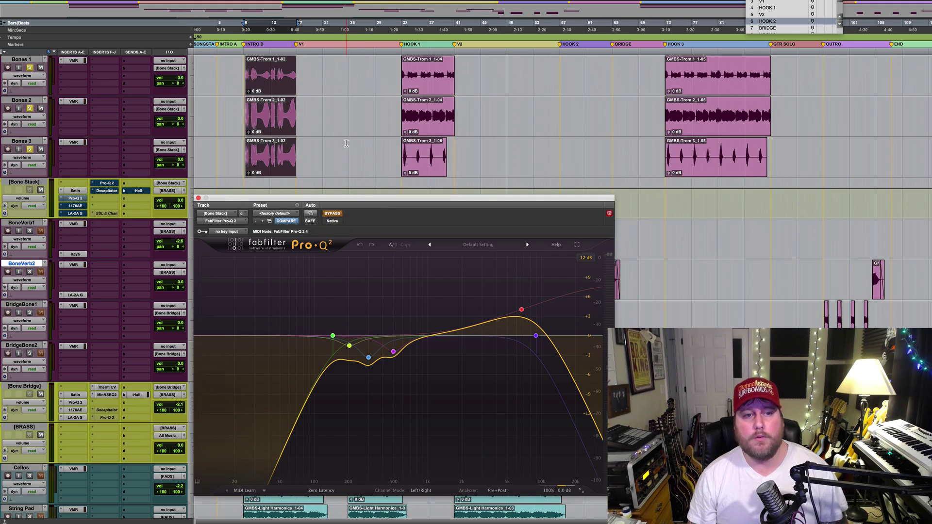
# A/B the Pro-Q 2 bypassed and active during playback, leave it active, and close it.
pyautogui.press('space')
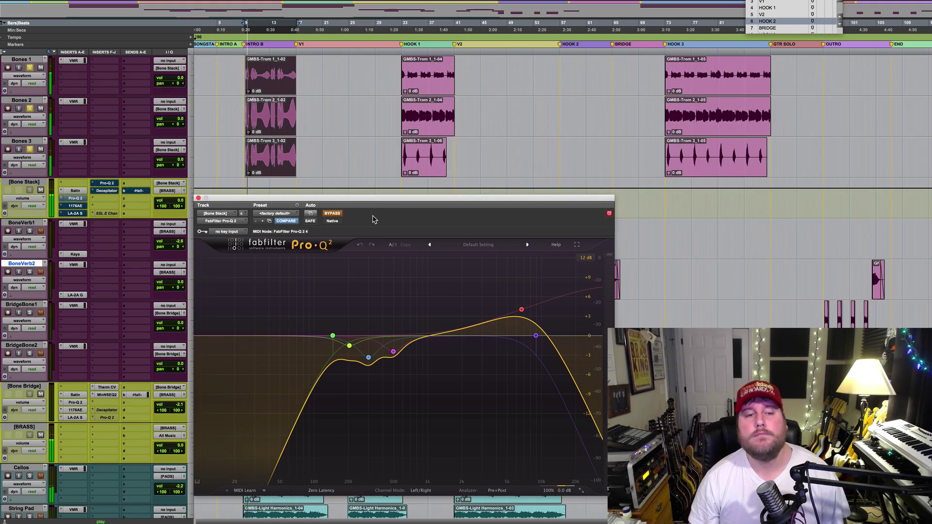
pyautogui.press('space')
pyautogui.click(332, 214)
pyautogui.press('space')
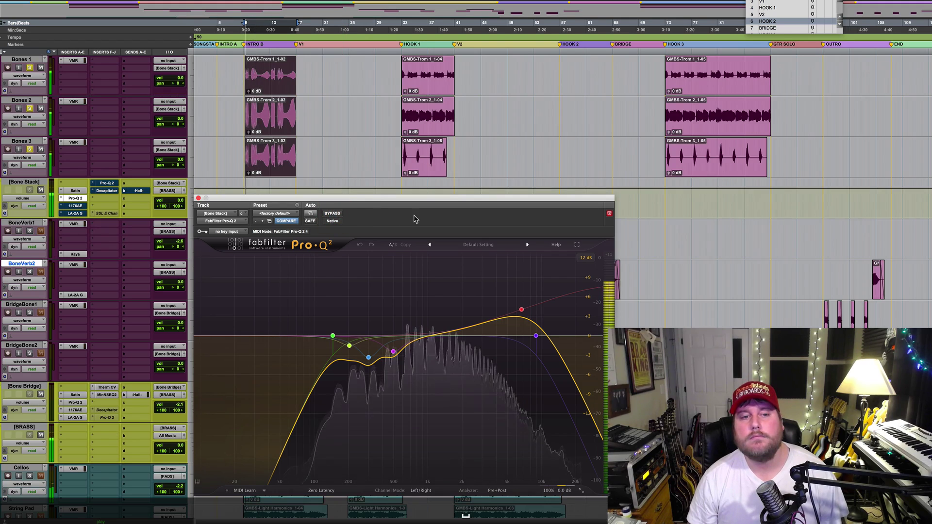
pyautogui.press('space')
pyautogui.click(333, 214)
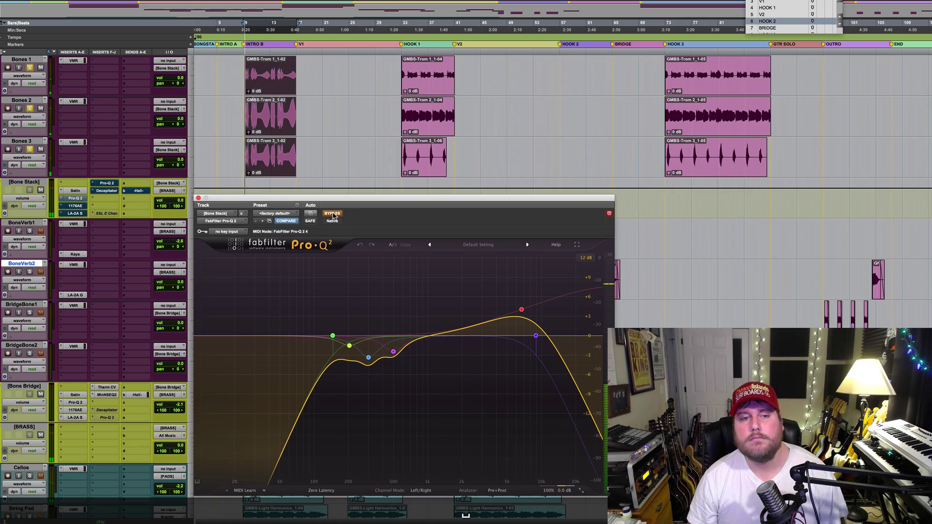
pyautogui.press('space')
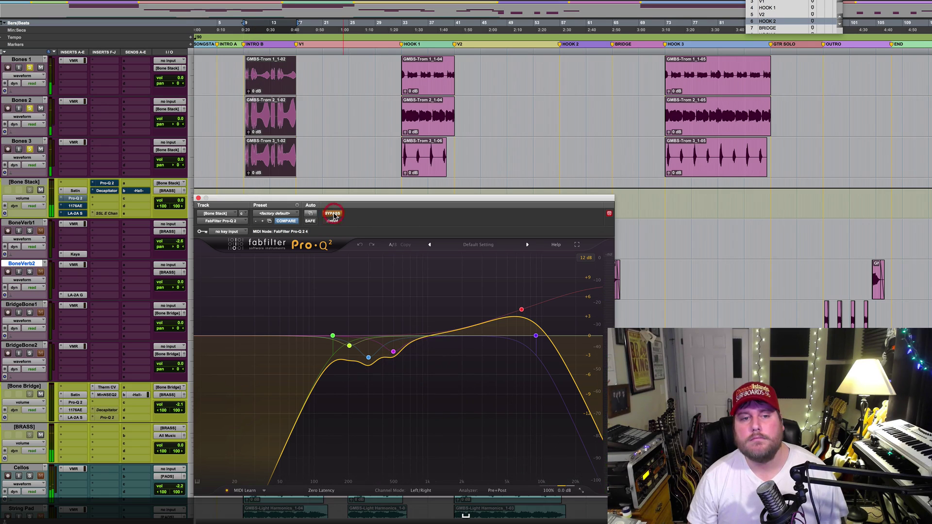
pyautogui.click(333, 214)
pyautogui.press('space')
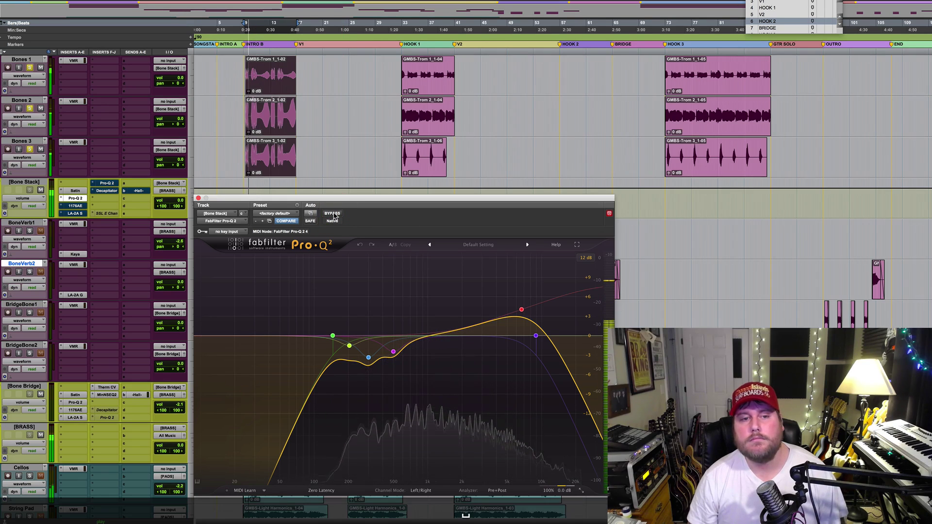
pyautogui.click(334, 214)
pyautogui.press('space')
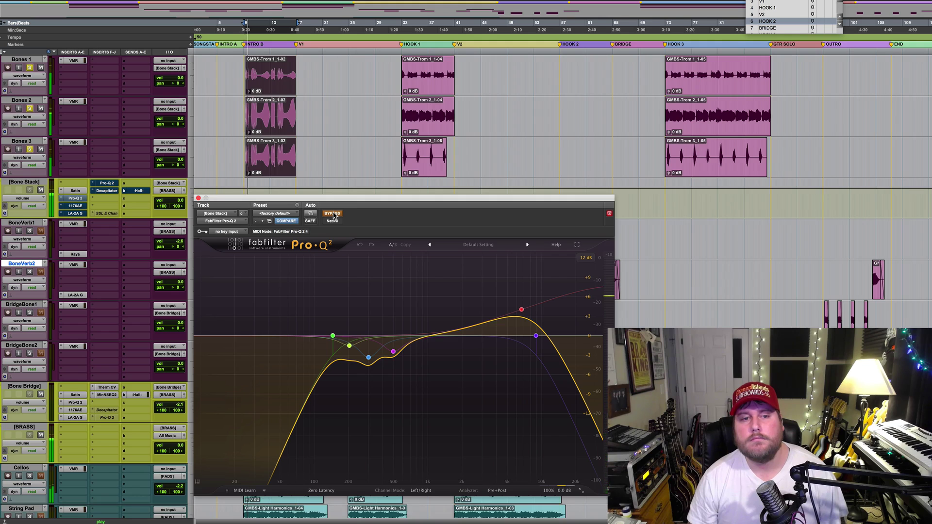
pyautogui.click(333, 214)
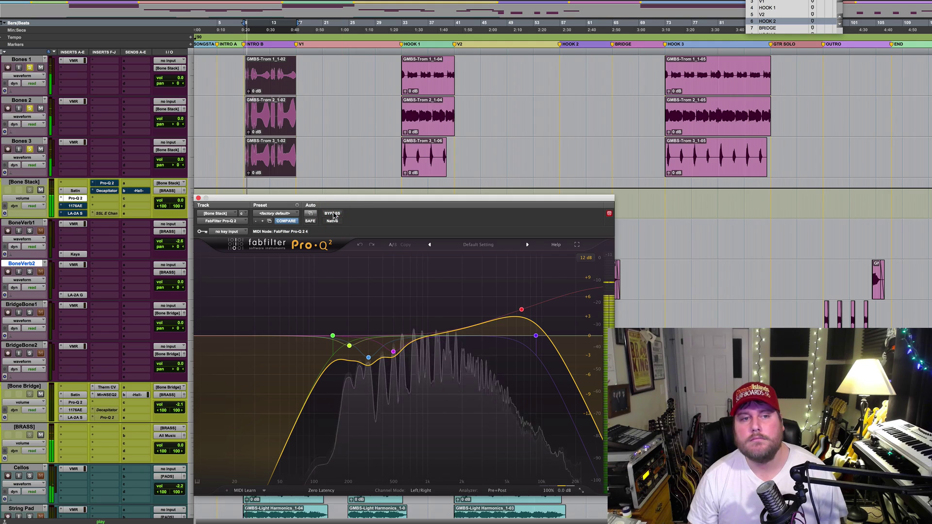
pyautogui.press('space')
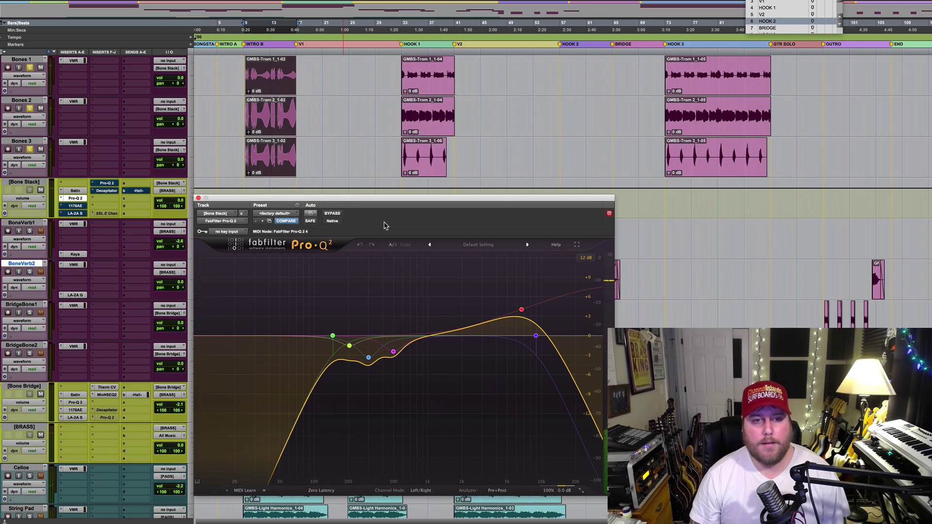
pyautogui.moveTo(367, 200); pyautogui.dragTo(371, 199)
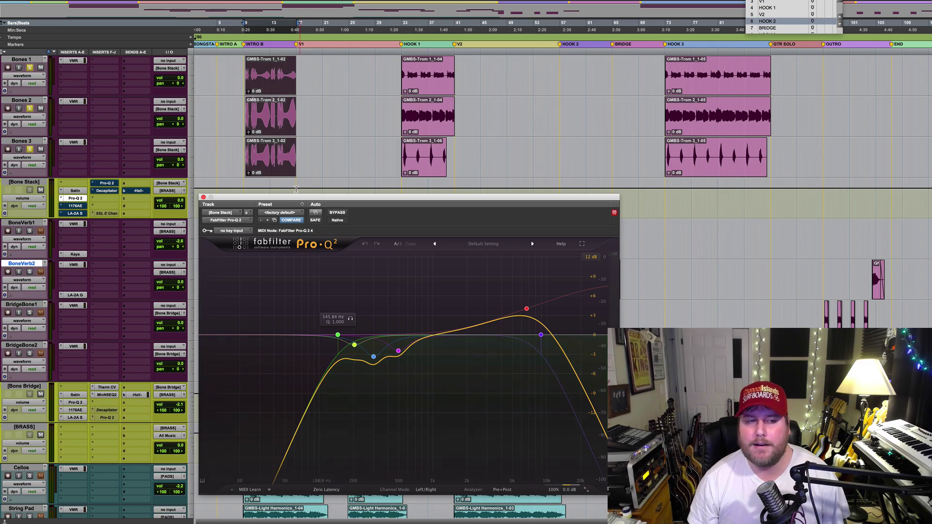
pyautogui.click(203, 197)
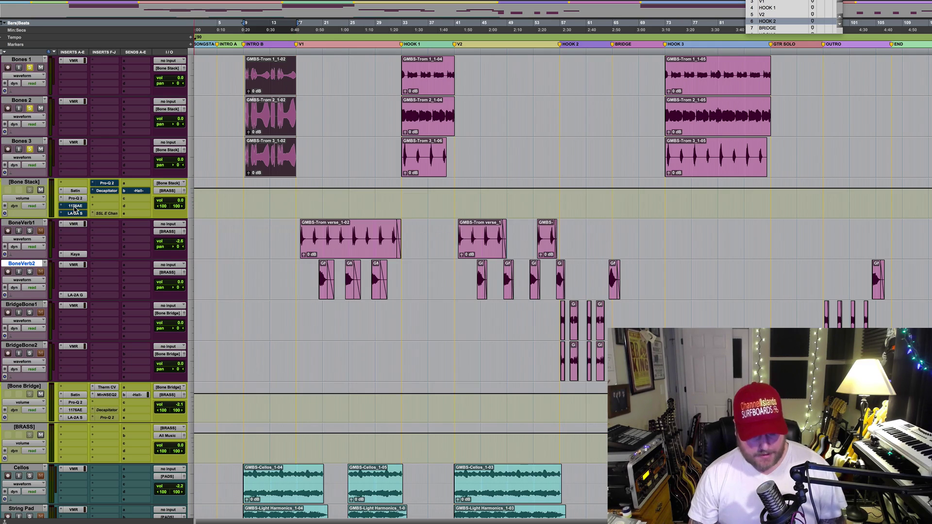
pyautogui.click(74, 205)
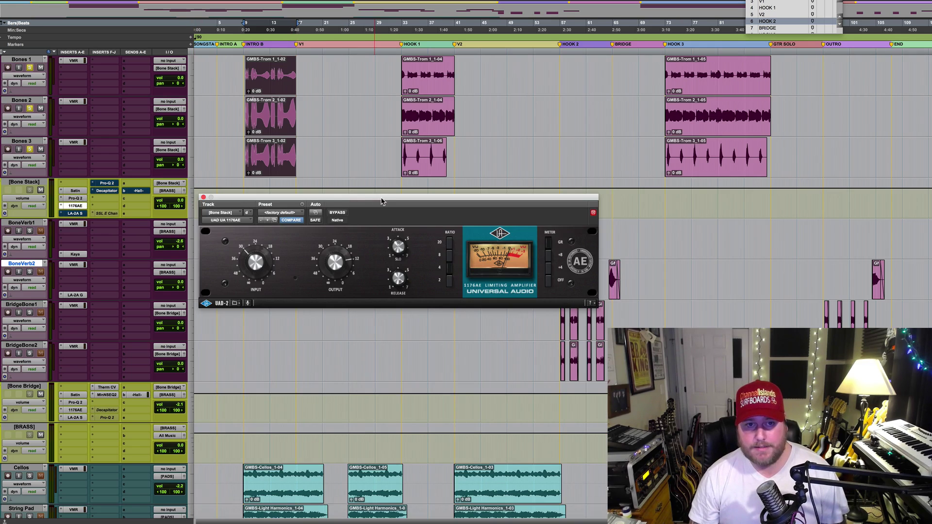
pyautogui.moveTo(382, 197); pyautogui.dragTo(381, 193)
pyautogui.press('space')
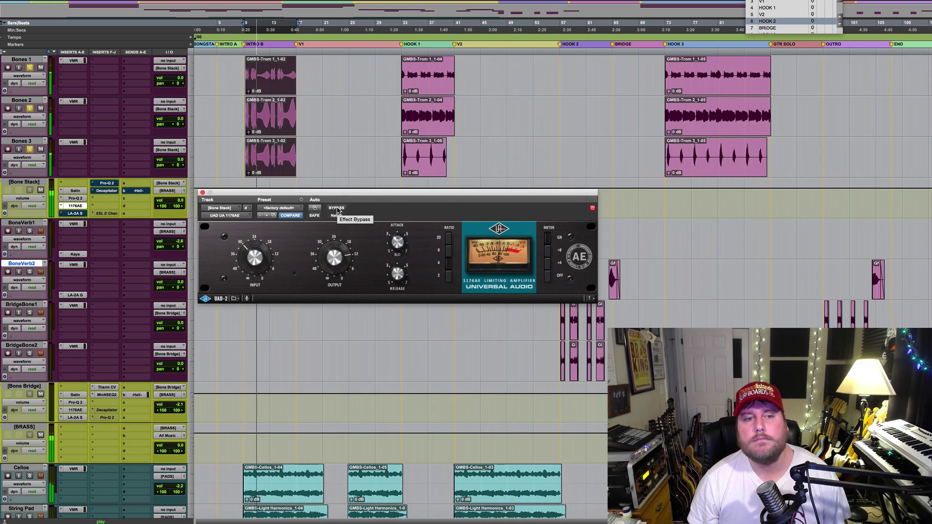
pyautogui.press('space')
pyautogui.click(337, 209)
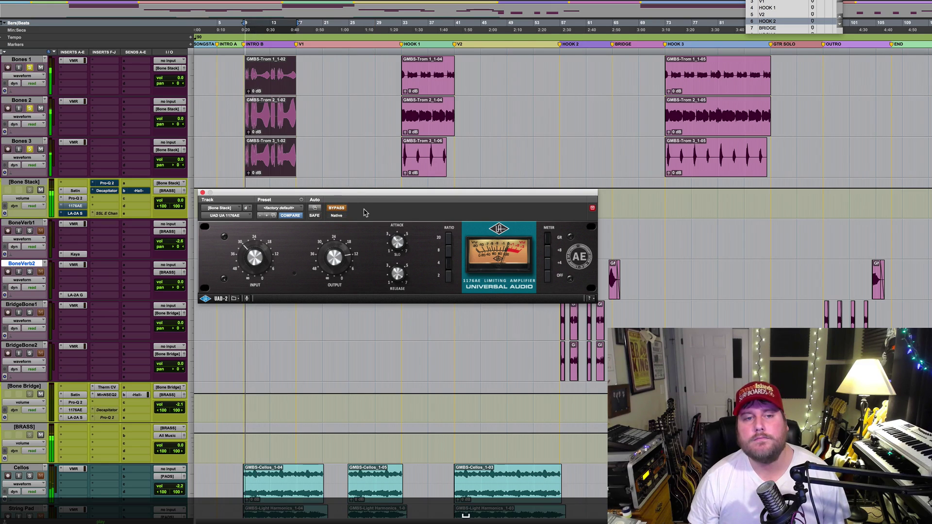
pyautogui.press('space')
pyautogui.click(337, 209)
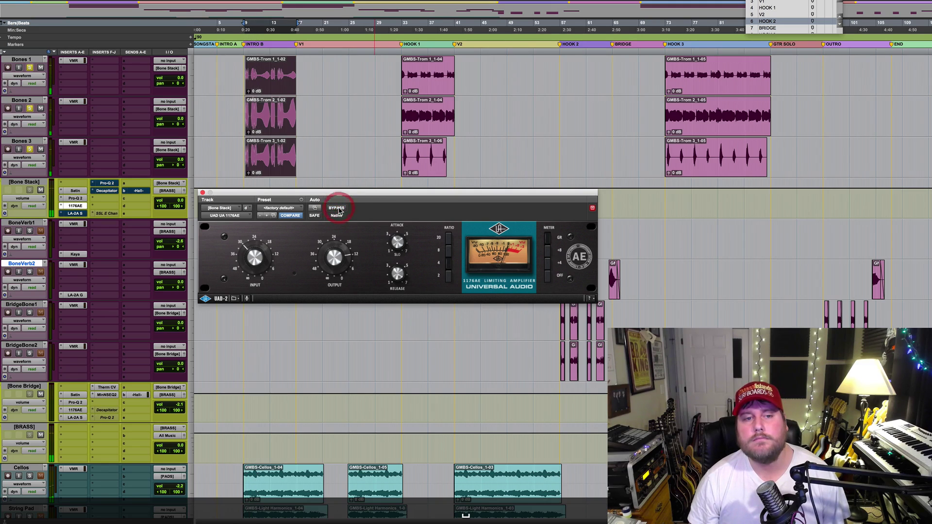
pyautogui.press('space')
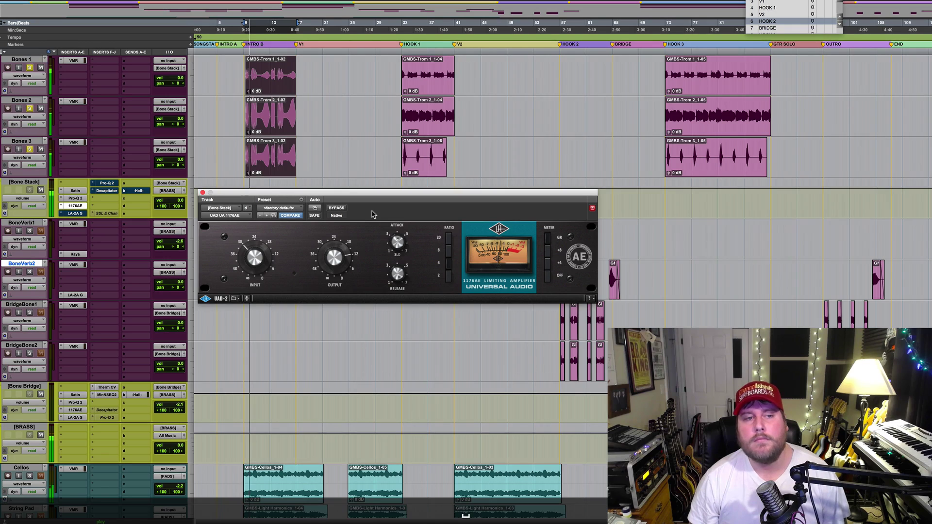
pyautogui.click(203, 193)
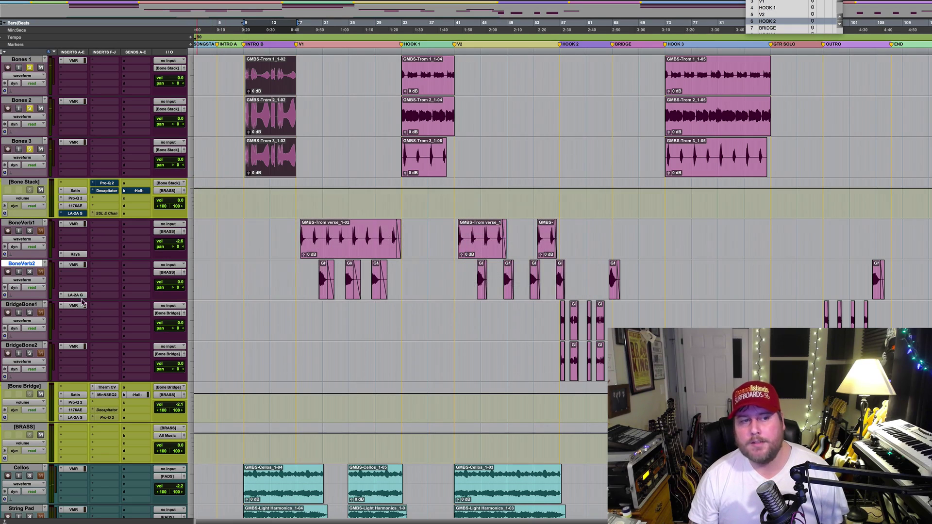
# Open Bone Stack's LA-2A and play the trombones through it, including from a later timeline point.
pyautogui.click(75, 214)
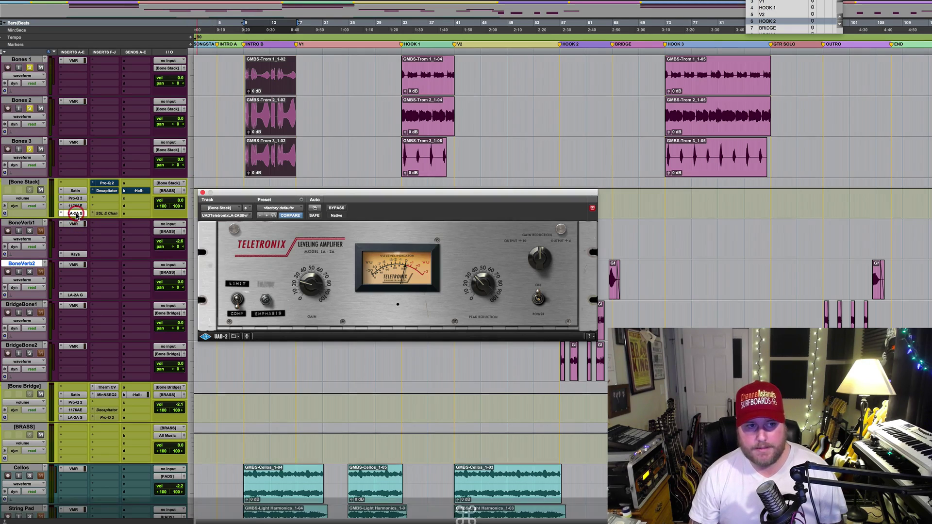
pyautogui.press('space')
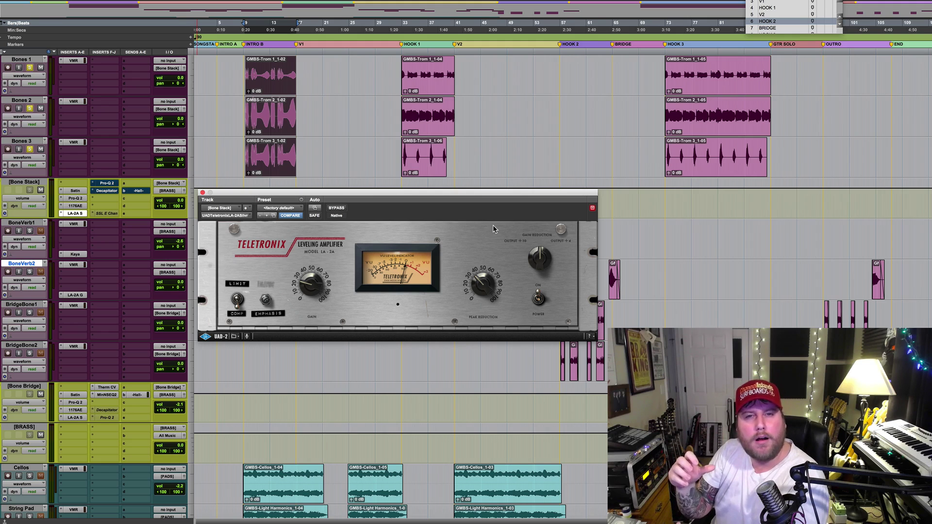
pyautogui.click(525, 188)
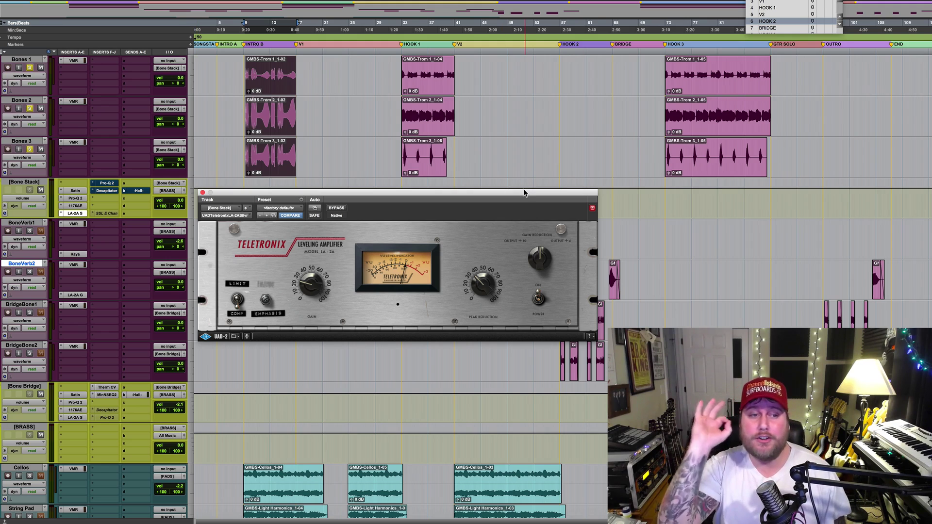
pyautogui.press('space')
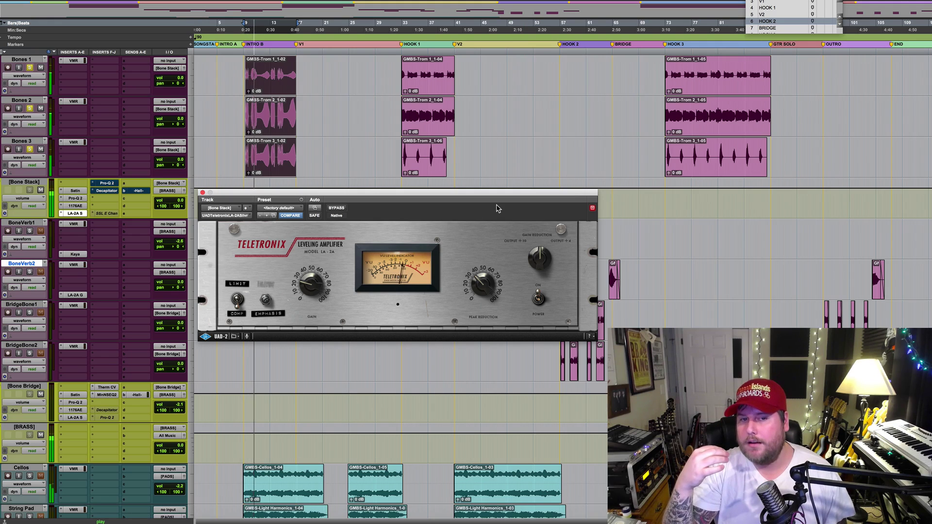
pyautogui.press('space')
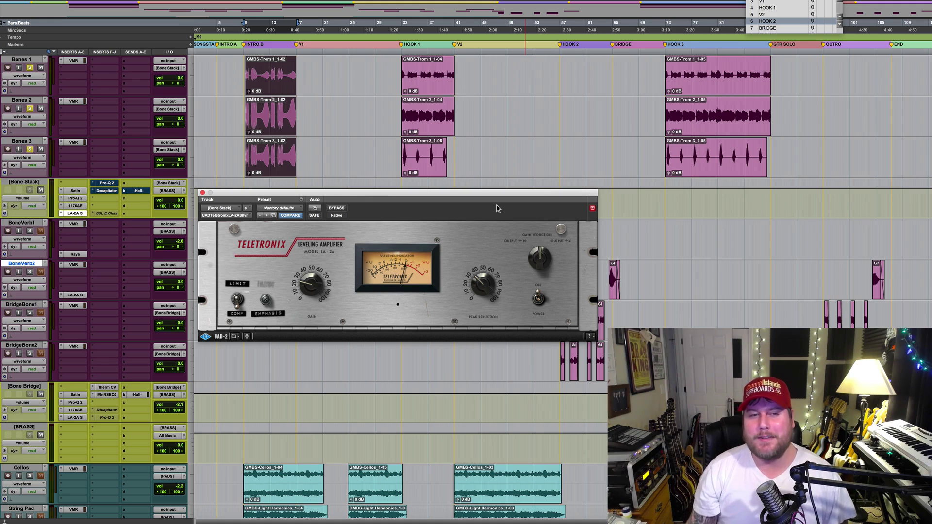
pyautogui.press('space')
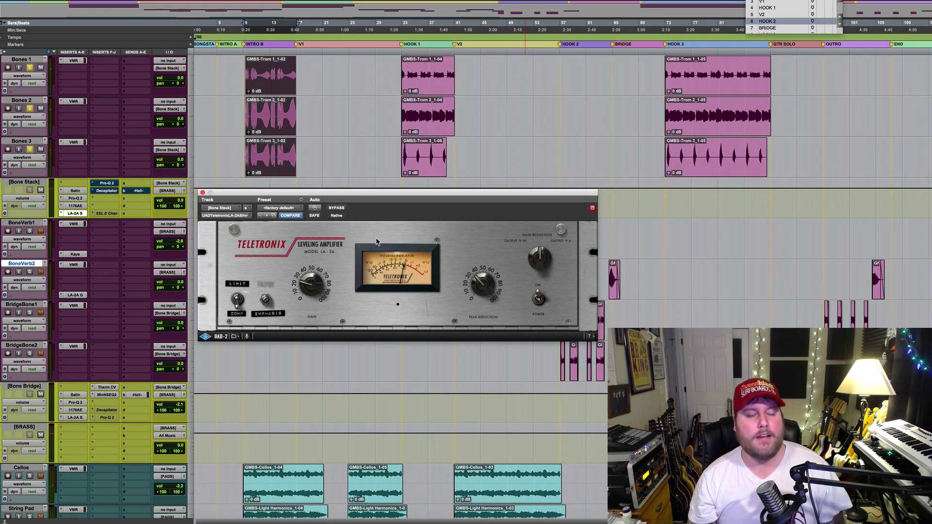
# Swap the LA-2A for Bone Stack's second Pro-Q 2 and play, zooming into the opening bars.
pyautogui.click(75, 213)
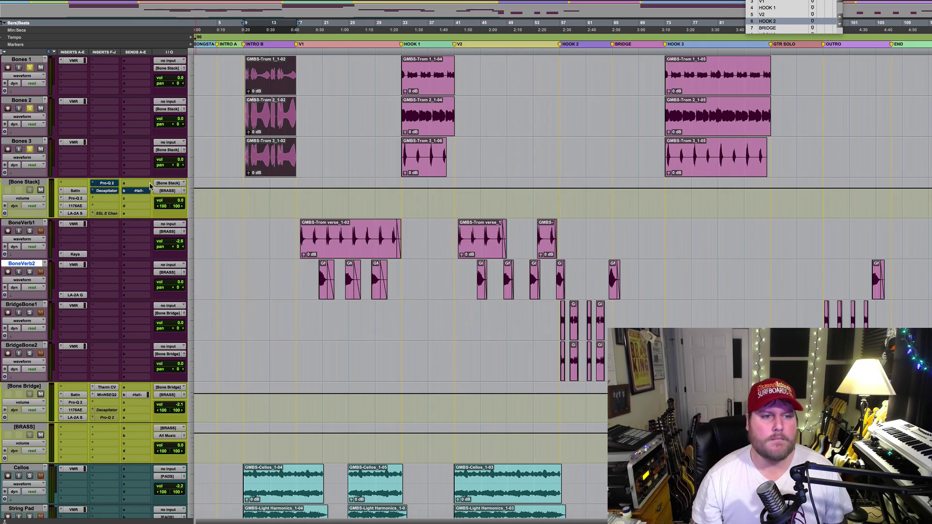
pyautogui.click(107, 183)
pyautogui.moveTo(369, 196); pyautogui.dragTo(369, 202)
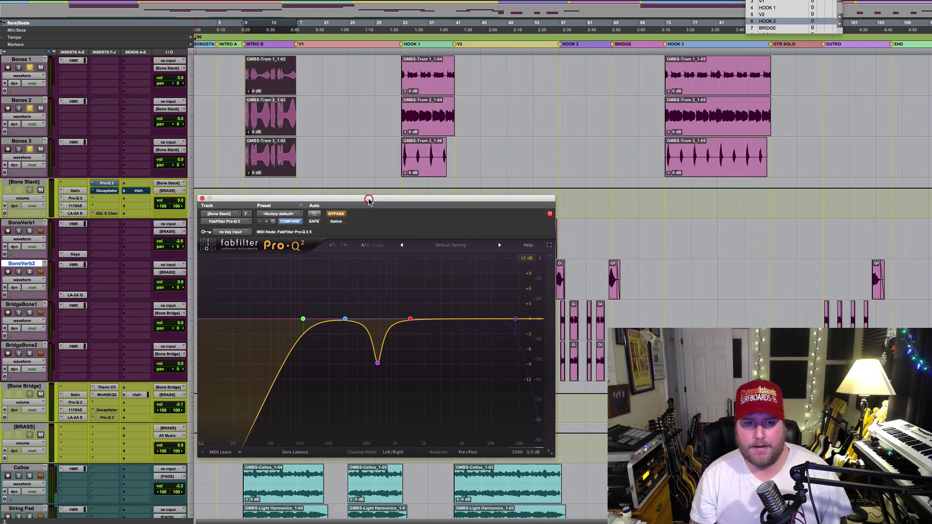
pyautogui.moveTo(388, 358)
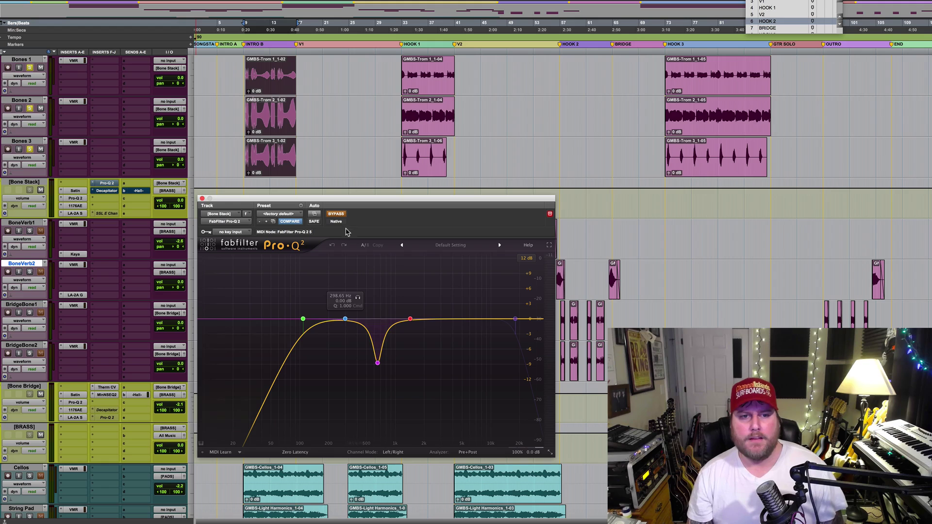
pyautogui.press('space')
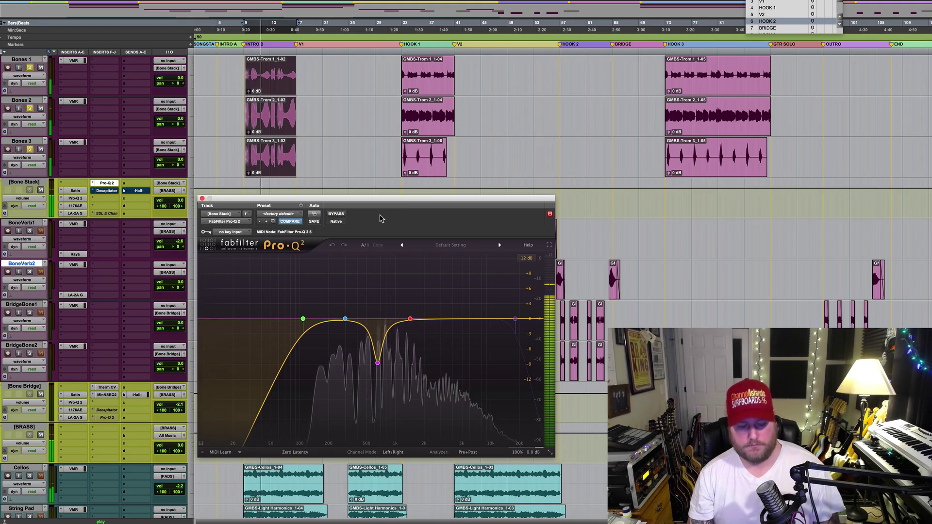
pyautogui.press('t')
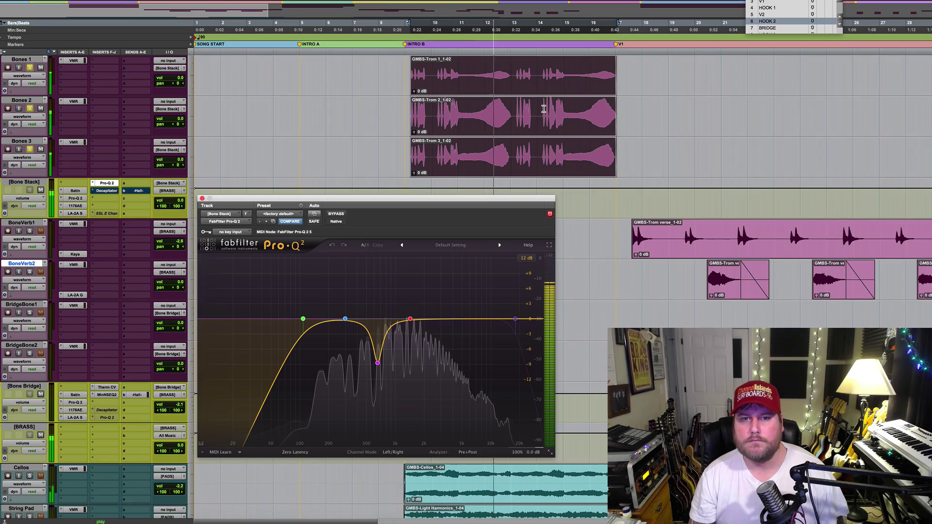
pyautogui.press('space')
# On the three trombone clips, compare Pro-Q 2 bypassed versus active, then solo the notch band.
pyautogui.click(490, 82)
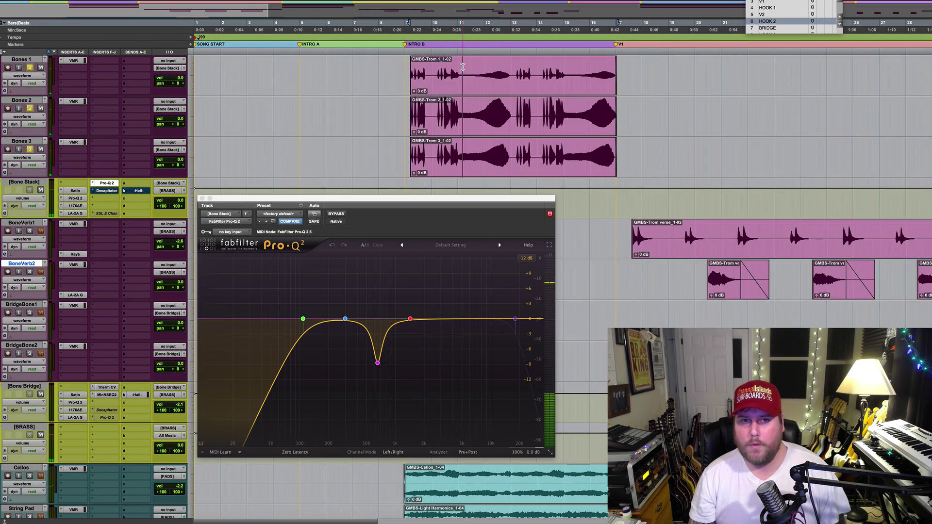
pyautogui.click(342, 218)
pyautogui.click(343, 216)
pyautogui.press('space')
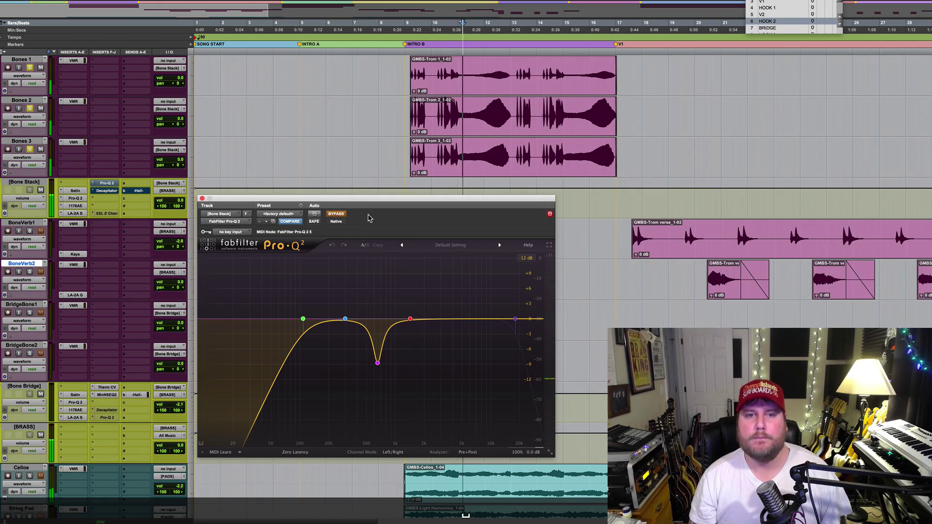
pyautogui.press('space')
pyautogui.click(336, 215)
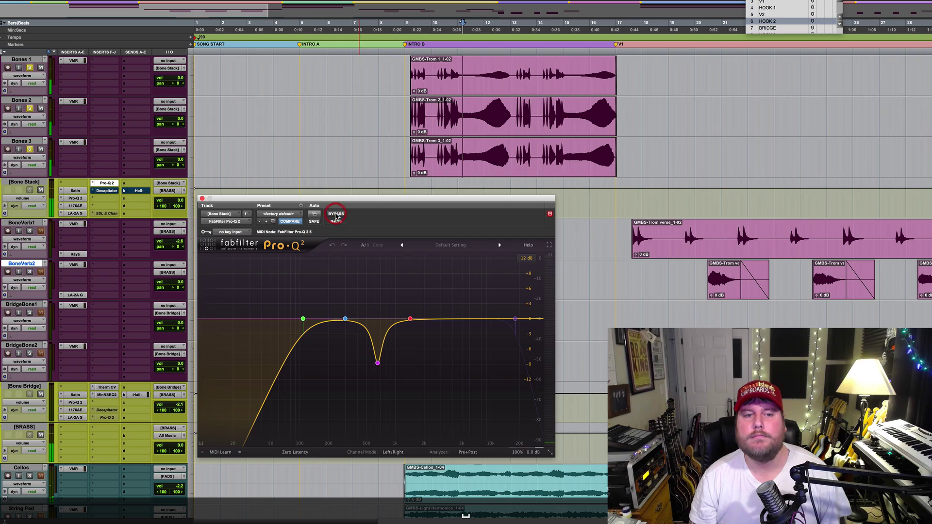
pyautogui.press('space')
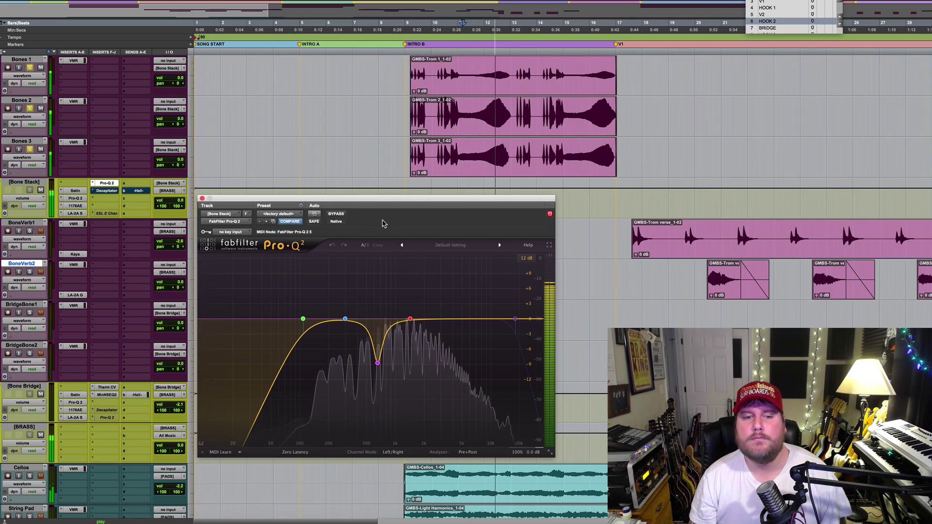
pyautogui.press('space')
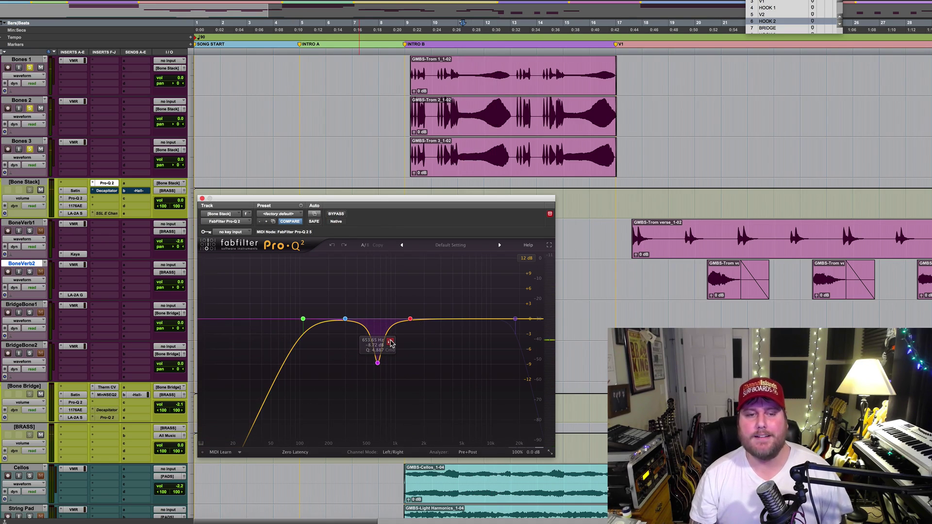
pyautogui.press('space')
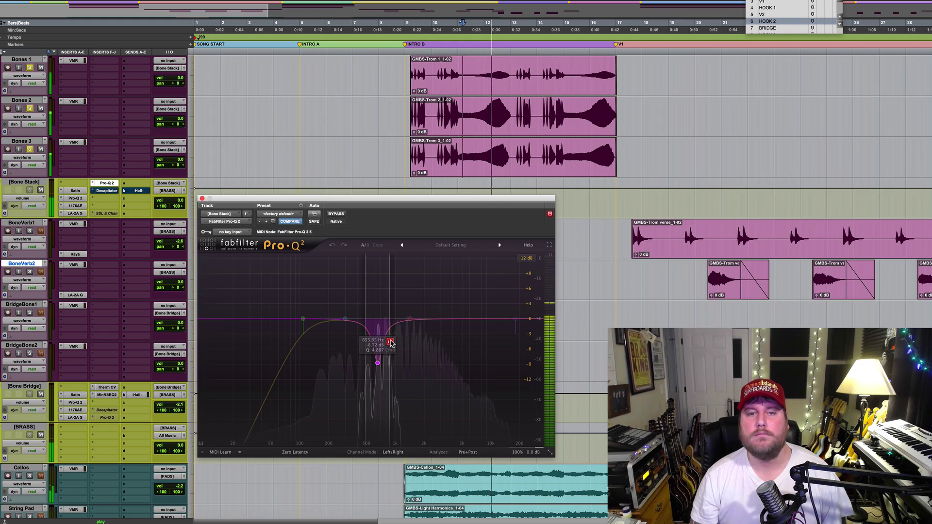
pyautogui.moveTo(391, 343); pyautogui.dragTo(391, 343)
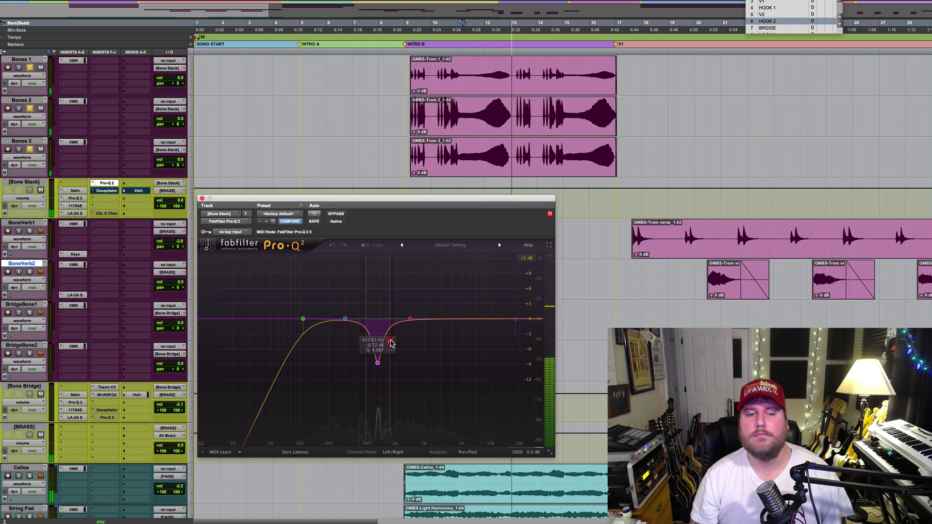
pyautogui.press('space')
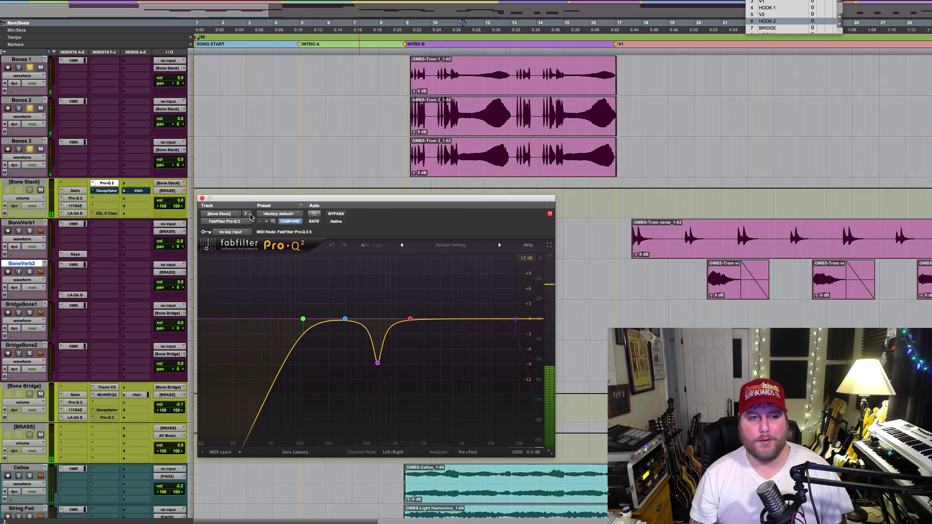
# Close the Pro-Q 2 window and replay the three trombone clips from their start.
pyautogui.click(202, 199)
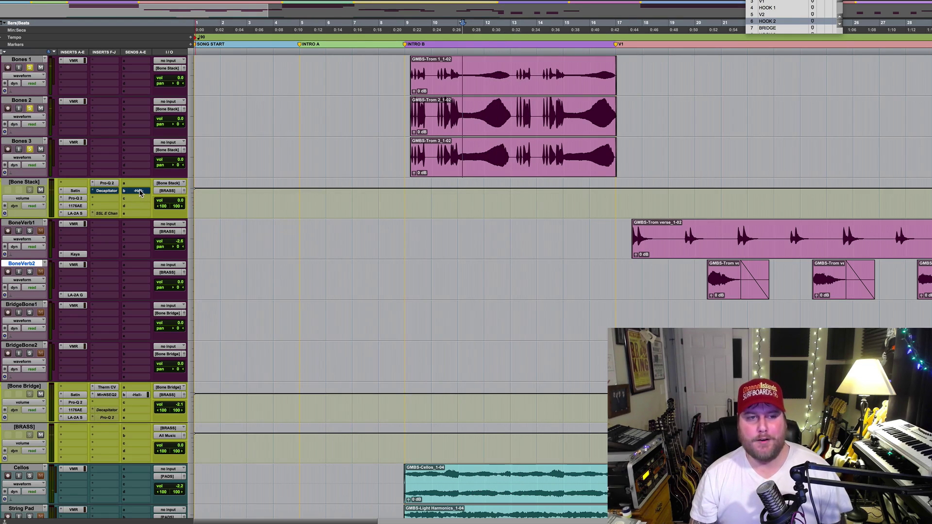
pyautogui.keyDown('super'); pyautogui.click(140, 193); pyautogui.keyUp('super')
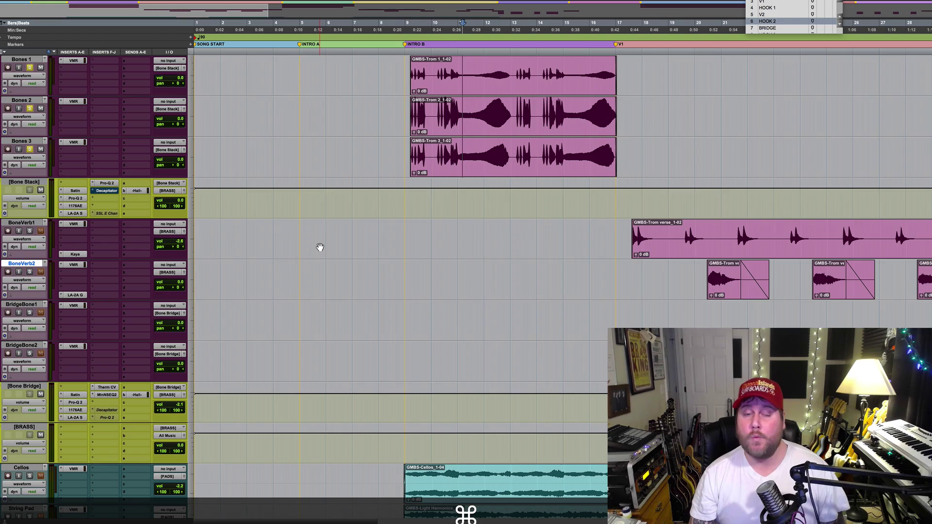
pyautogui.scroll(1, 320, 247)
pyautogui.click(473, 126)
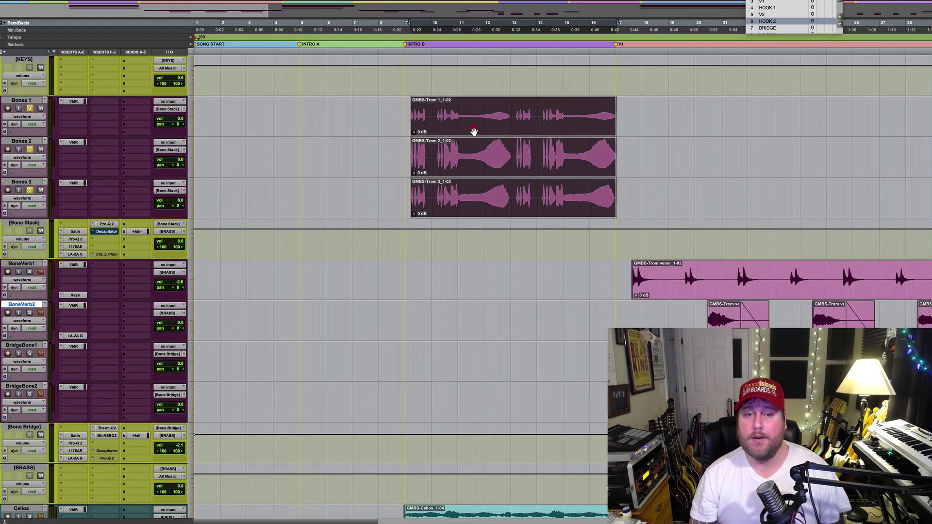
pyautogui.press('space')
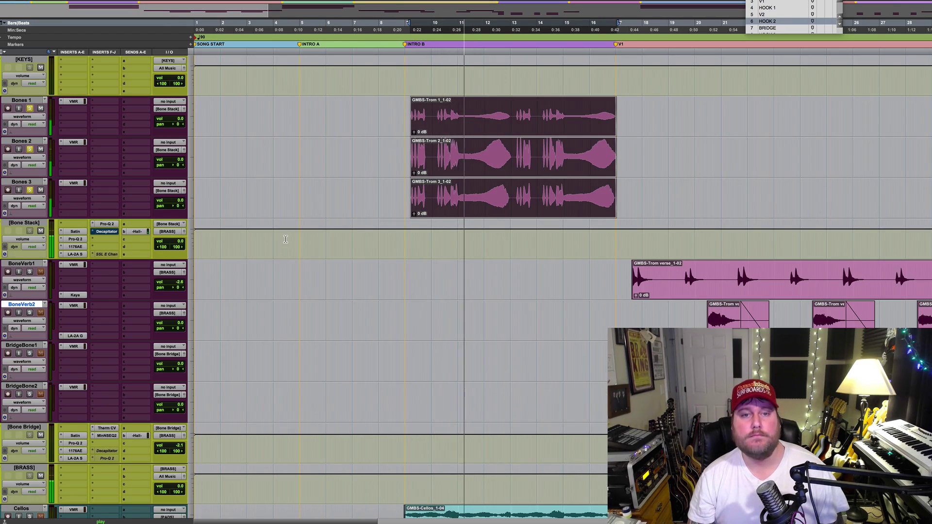
pyautogui.press('space')
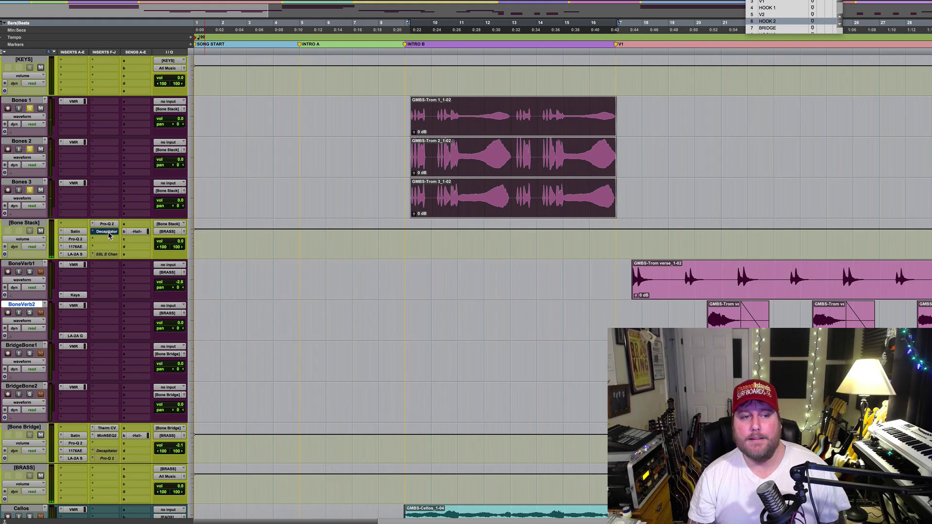
# Open Bone Stack's Decapitator, A/B it during playback, and leave the saturation active.
pyautogui.click(106, 233)
pyautogui.moveTo(401, 202); pyautogui.dragTo(398, 216)
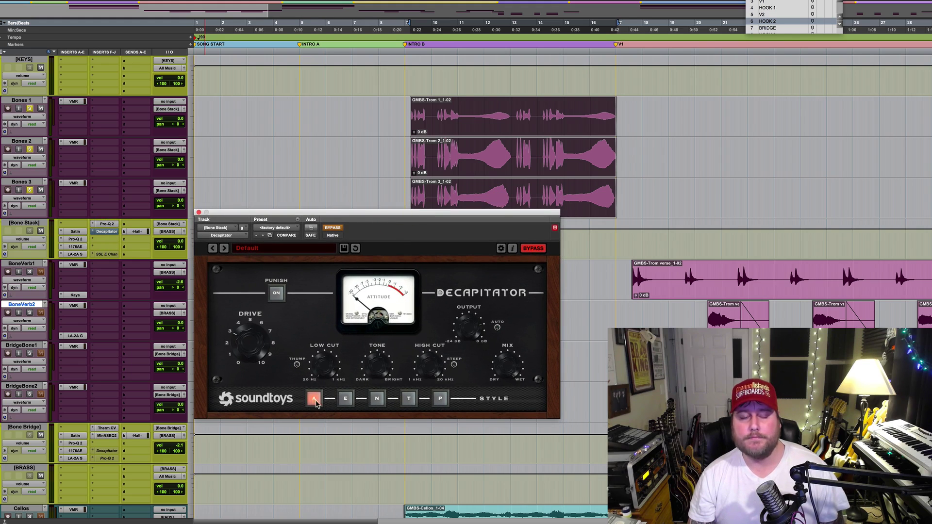
pyautogui.click(334, 228)
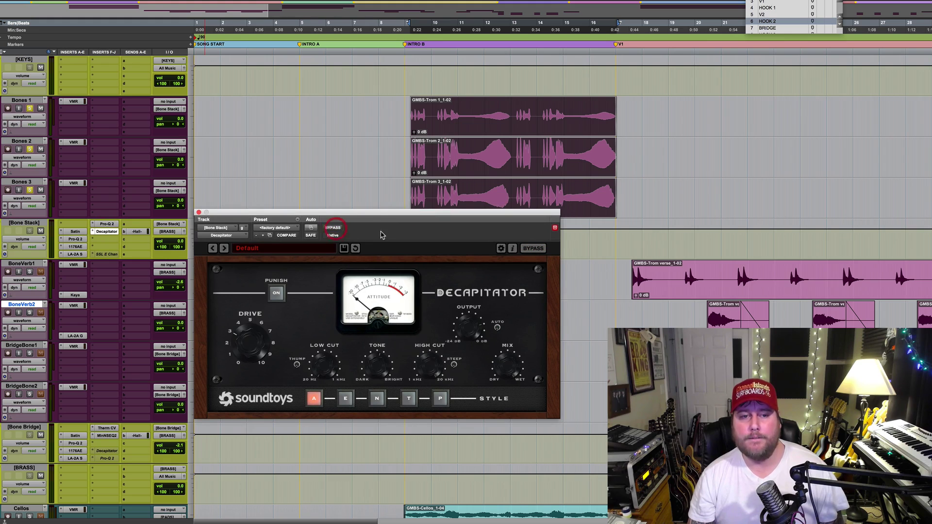
pyautogui.press('space')
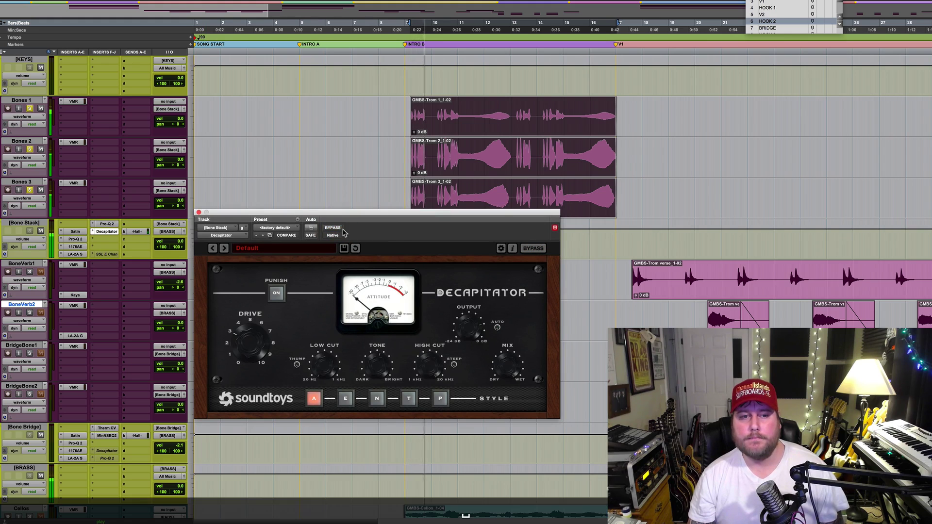
pyautogui.click(333, 228)
pyautogui.press('space')
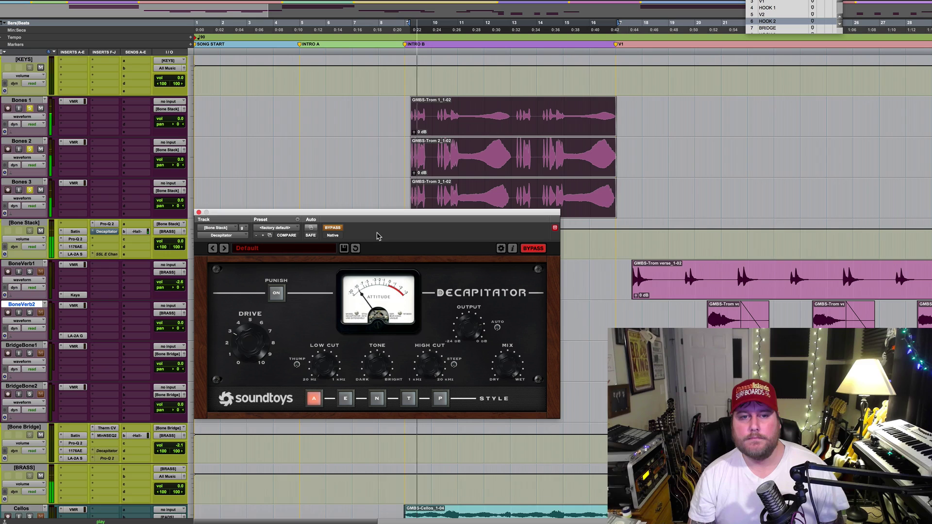
pyautogui.click(333, 228)
pyautogui.press('space')
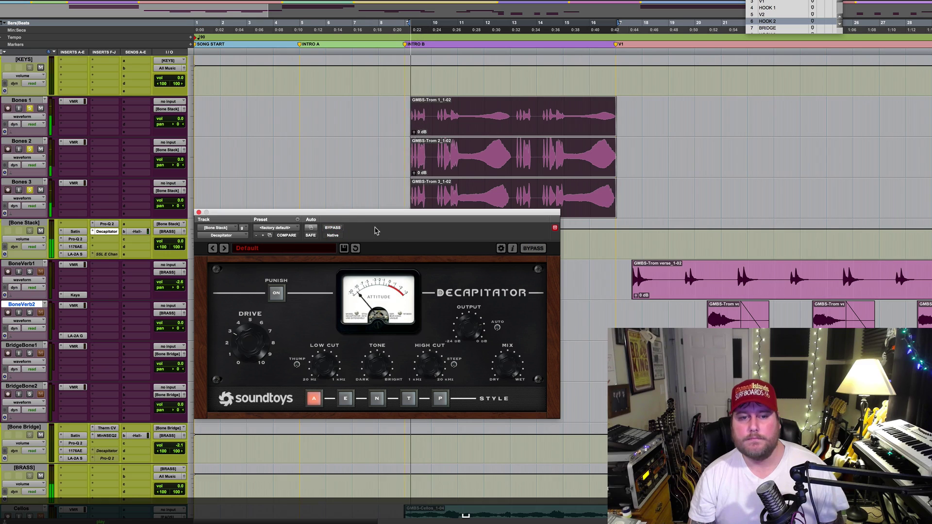
pyautogui.press('space')
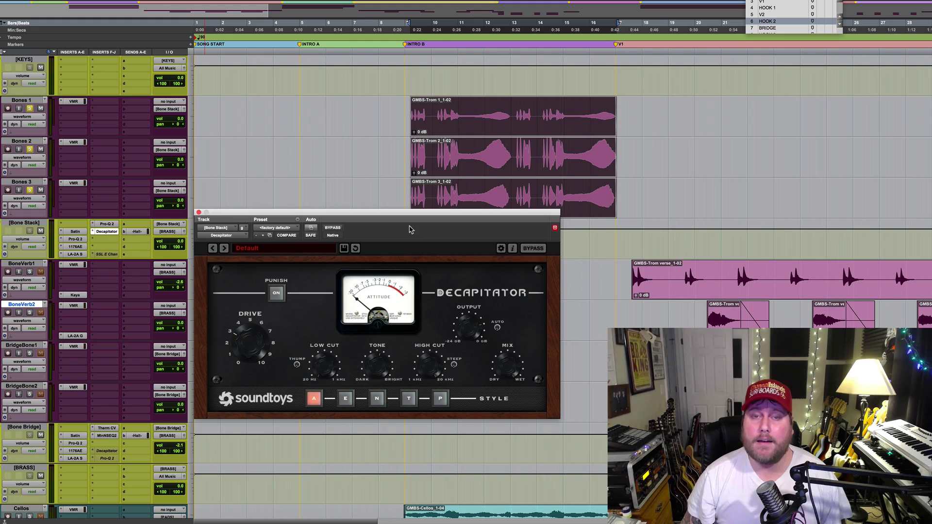
# Close the Decapitator and zoom the Edit window in on HOOK 2 and the BRIDGE at Bone Bridge.
pyautogui.click(199, 213)
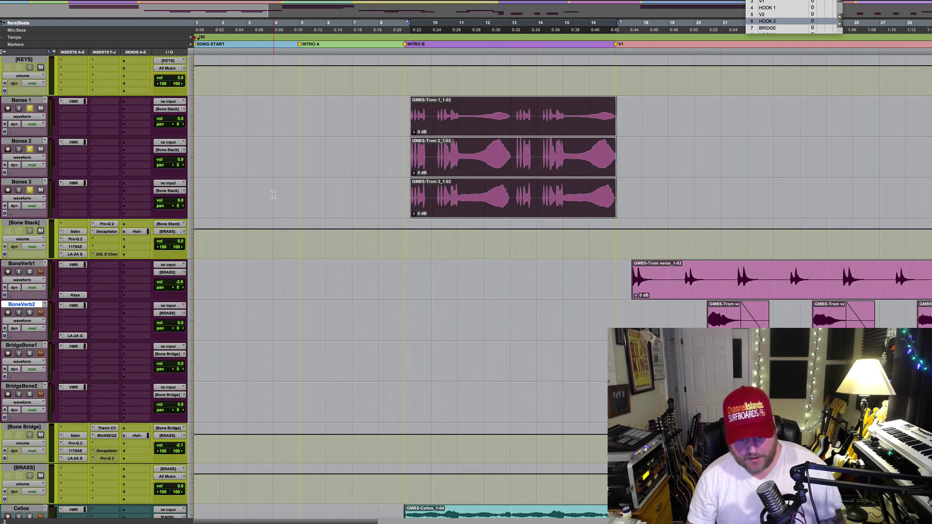
pyautogui.press('r')
pyautogui.press('r')
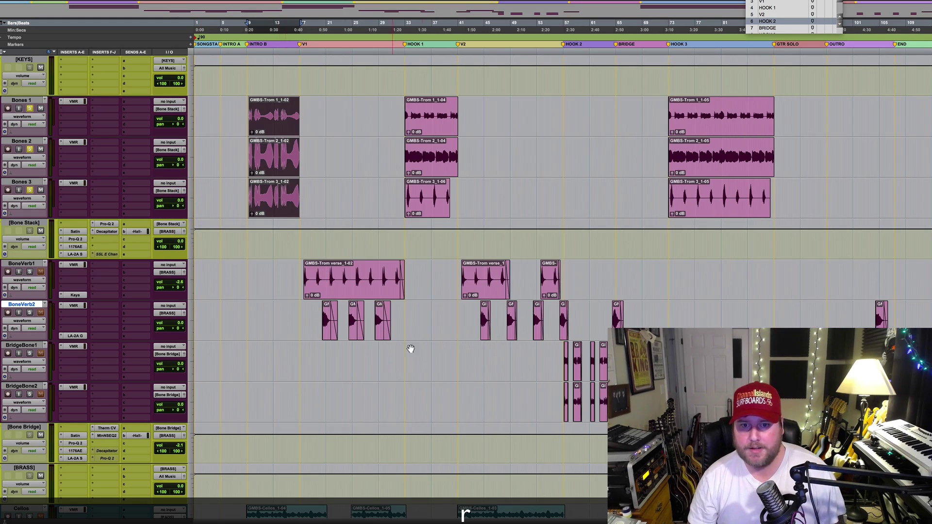
pyautogui.scroll(-6, 497, 365)
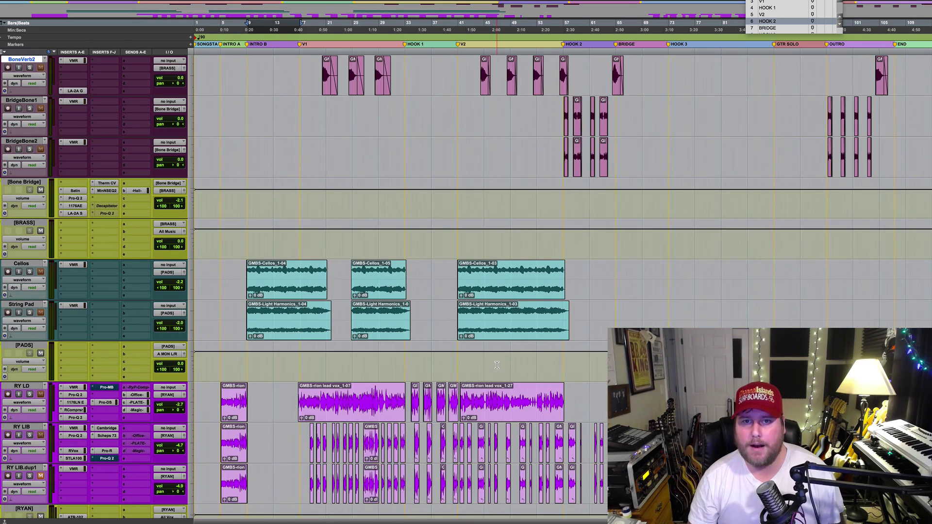
pyautogui.click(564, 197)
pyautogui.press('t')
pyautogui.press('t')
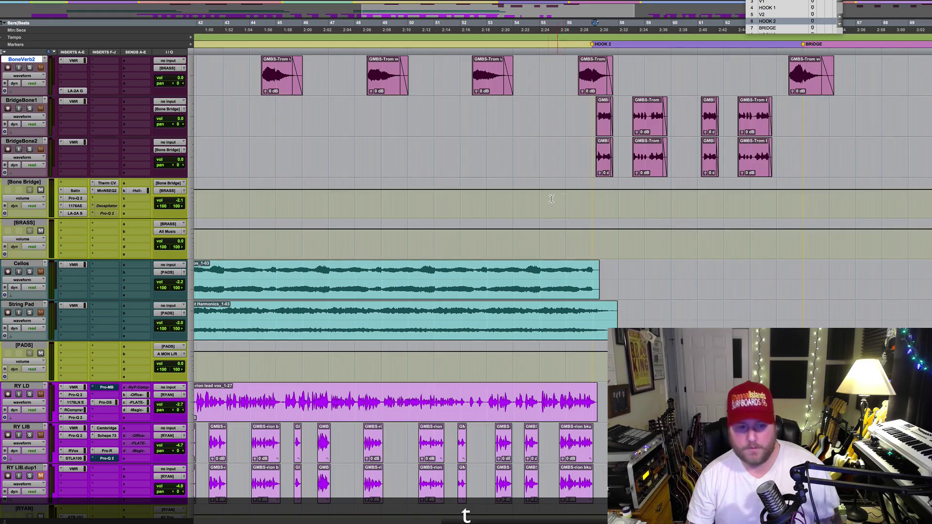
pyautogui.hscroll(5, 515, 192)
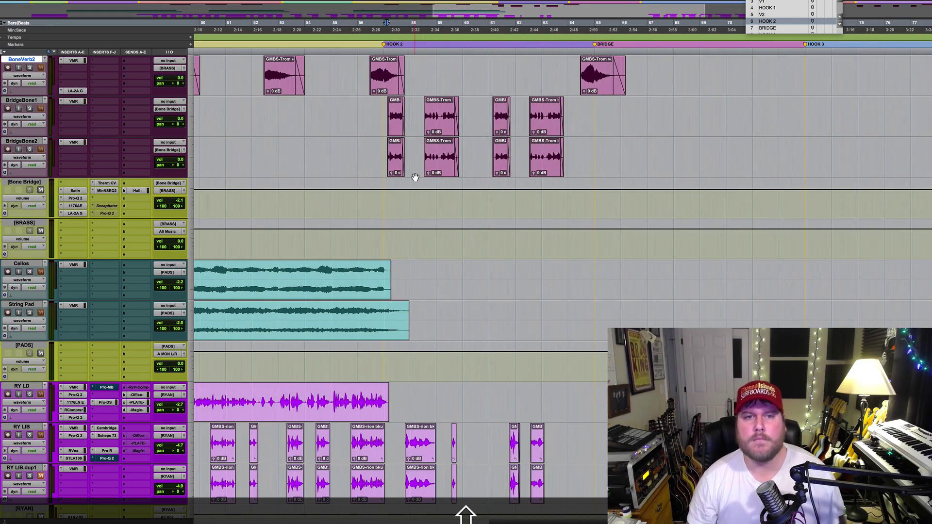
pyautogui.click(386, 197)
pyautogui.click(383, 195)
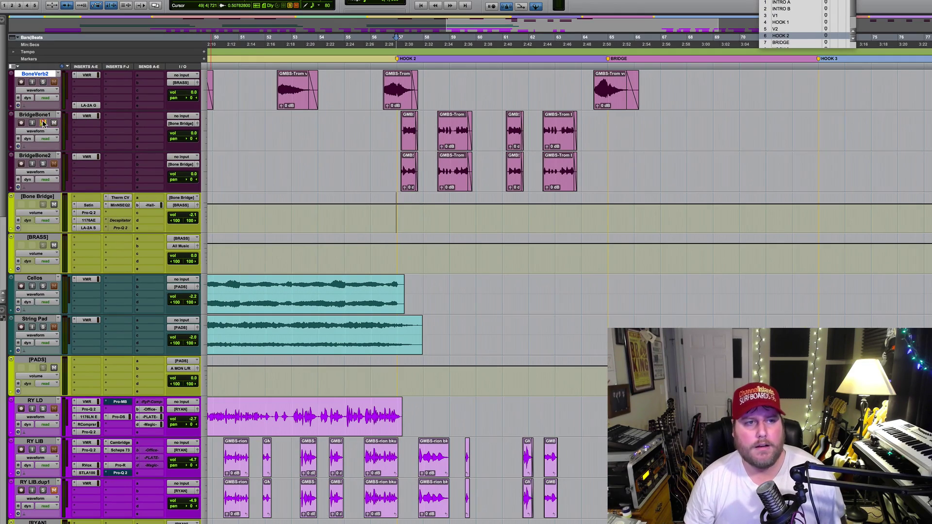
# Solo BridgeBone1 and BridgeBone2, select their first clips, and play the bridge trombones.
pyautogui.click(43, 122)
pyautogui.click(44, 164)
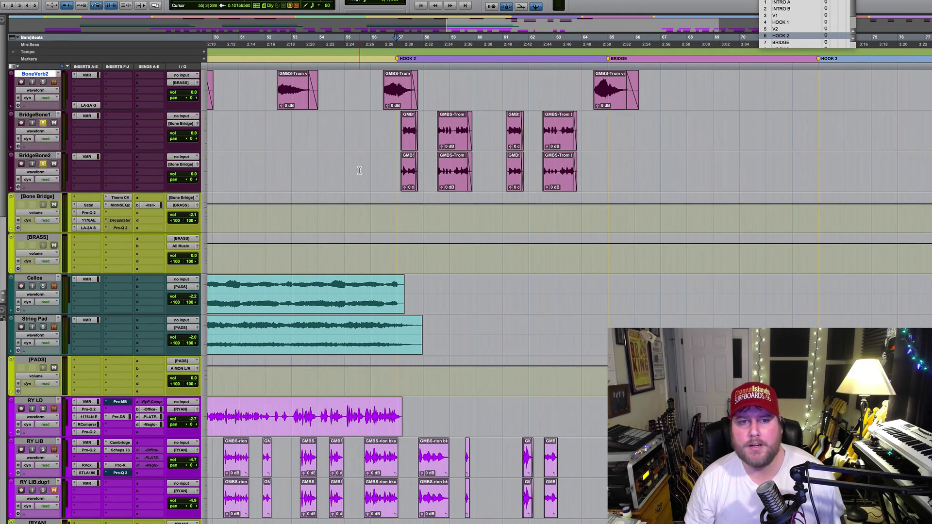
pyautogui.click(409, 141)
pyautogui.click(409, 177)
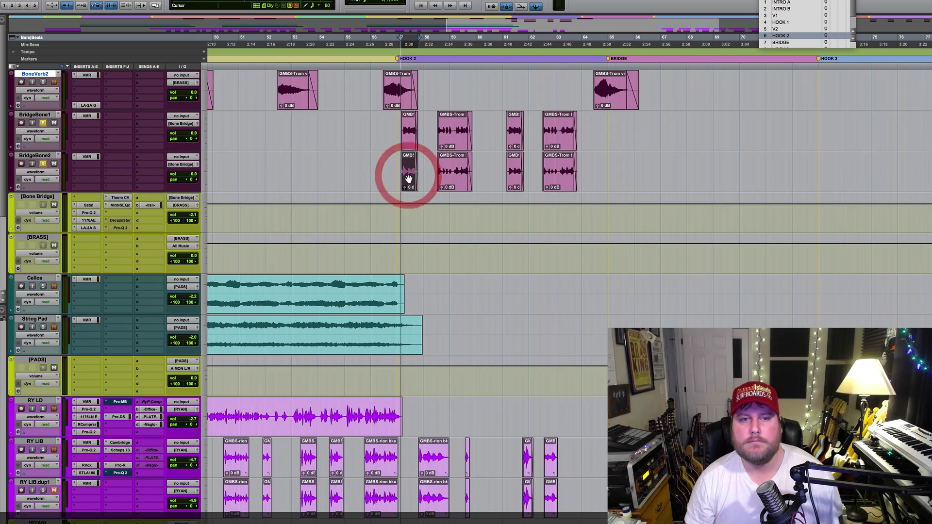
pyautogui.press('space')
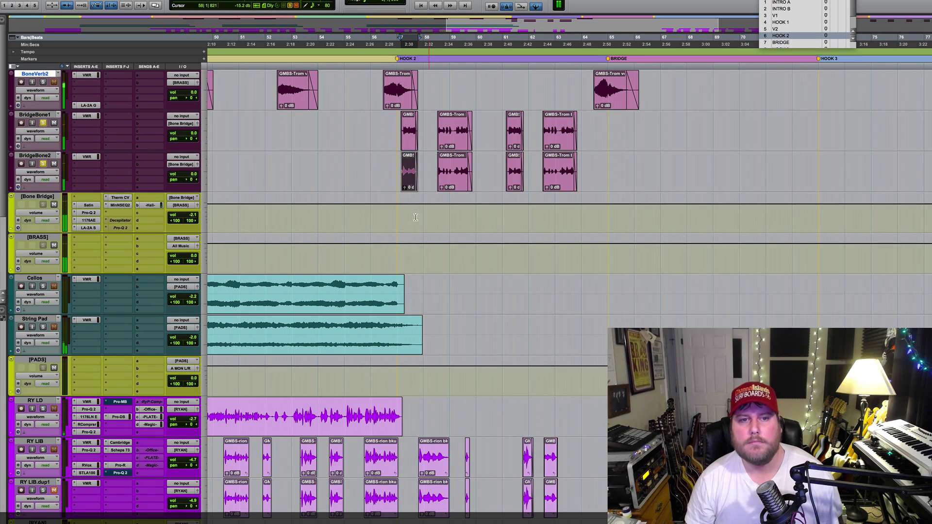
pyautogui.click(399, 210)
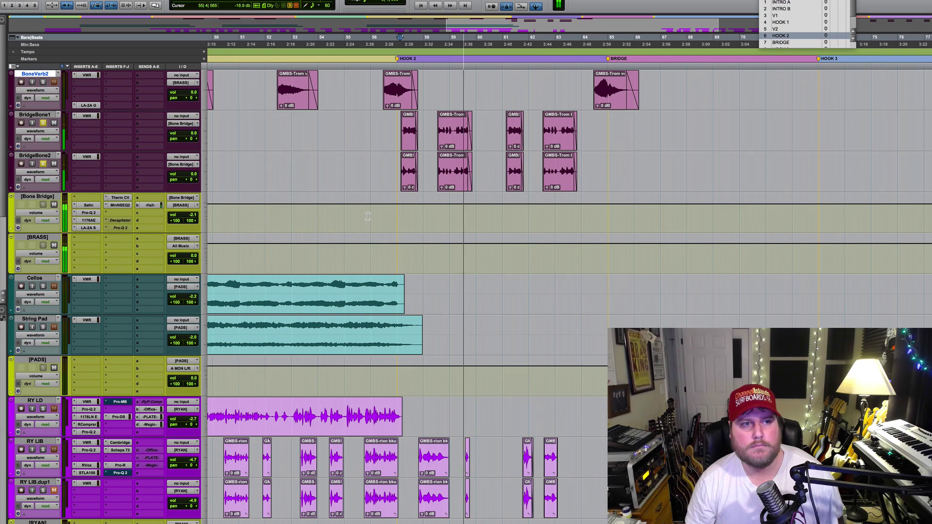
pyautogui.press('space')
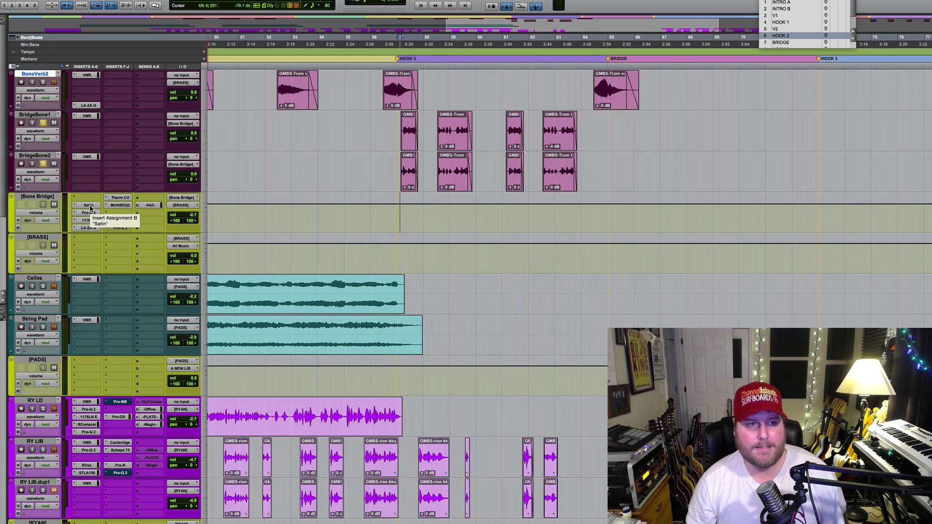
# Glance at Bone Bridge's Satin tape settings, then show its Pro-Q 2 curve with the +8 dB 6.7 kHz boost.
pyautogui.click(89, 206)
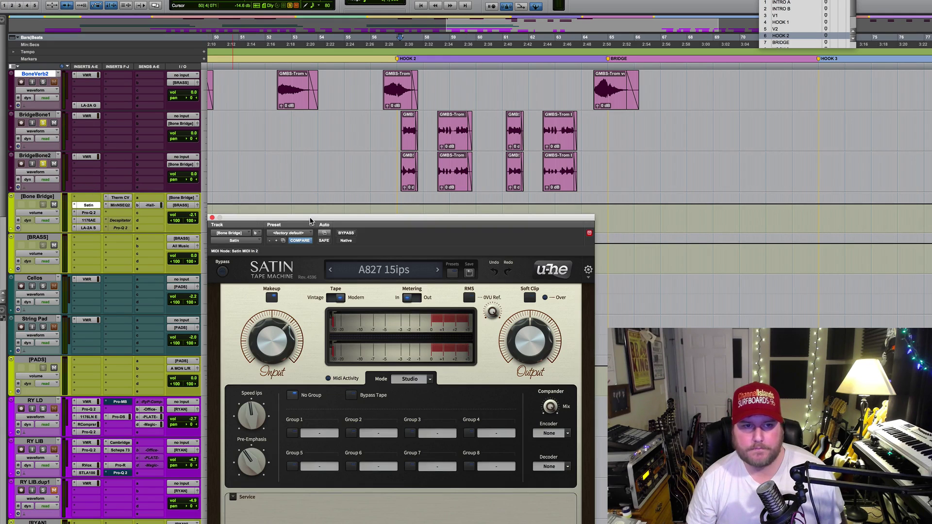
pyautogui.moveTo(311, 221); pyautogui.dragTo(310, 192)
pyautogui.click(212, 189)
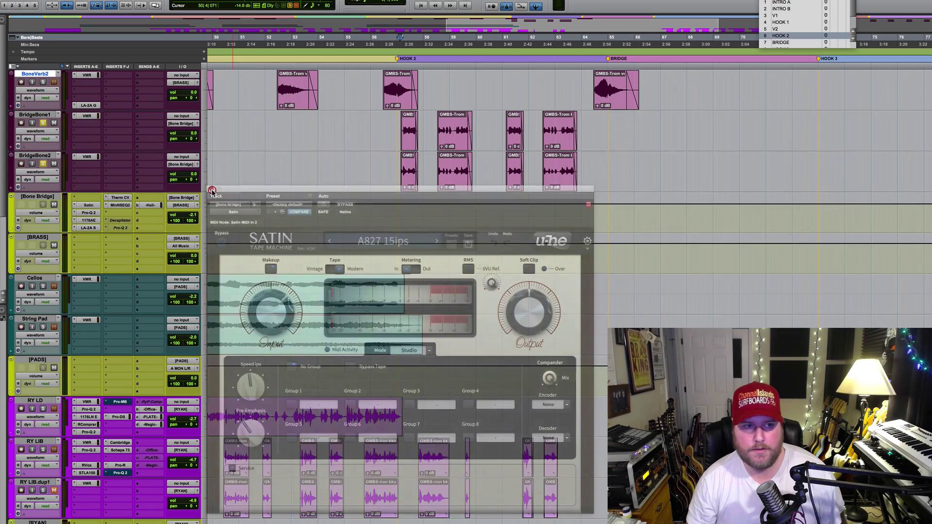
pyautogui.click(89, 213)
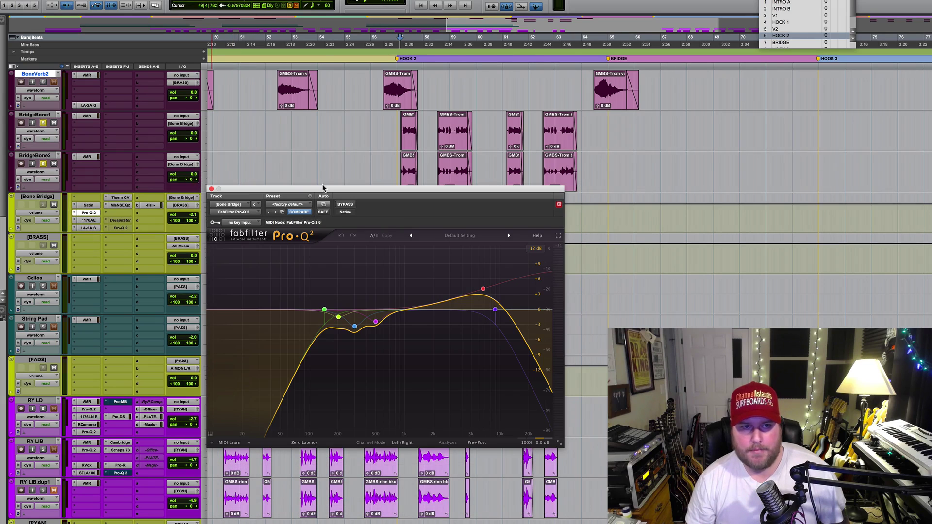
pyautogui.moveTo(323, 190); pyautogui.dragTo(327, 210)
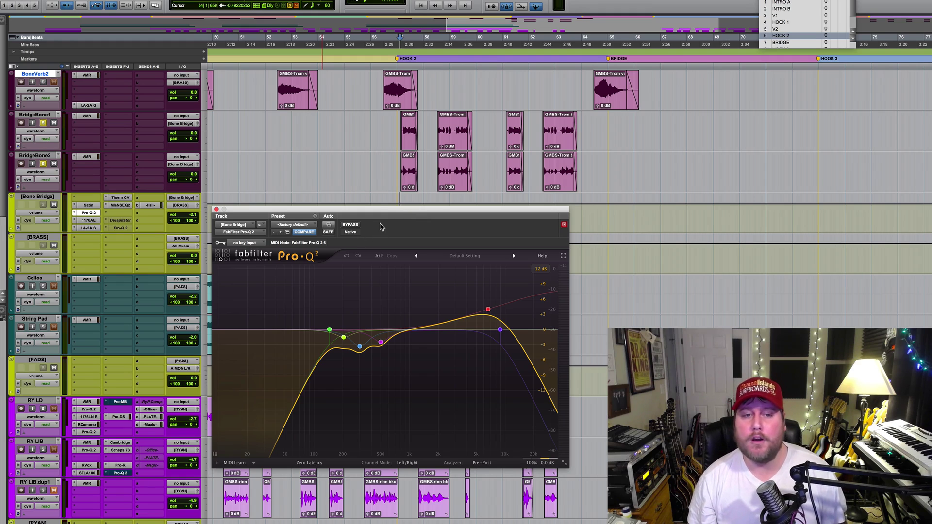
# Check Bone Bridge's 1176AE and LA-2A compressors, then open the Culture Vulture on its default preset.
pyautogui.click(217, 210)
pyautogui.click(89, 220)
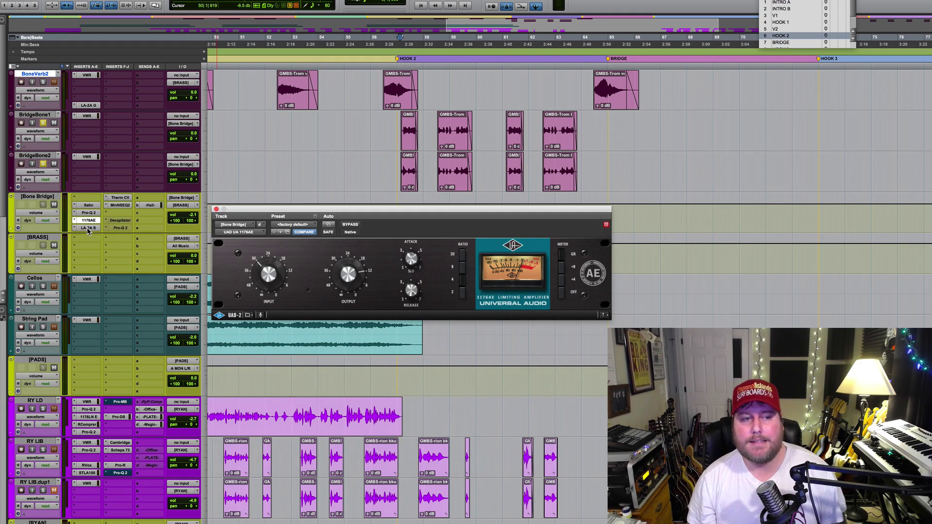
pyautogui.click(87, 227)
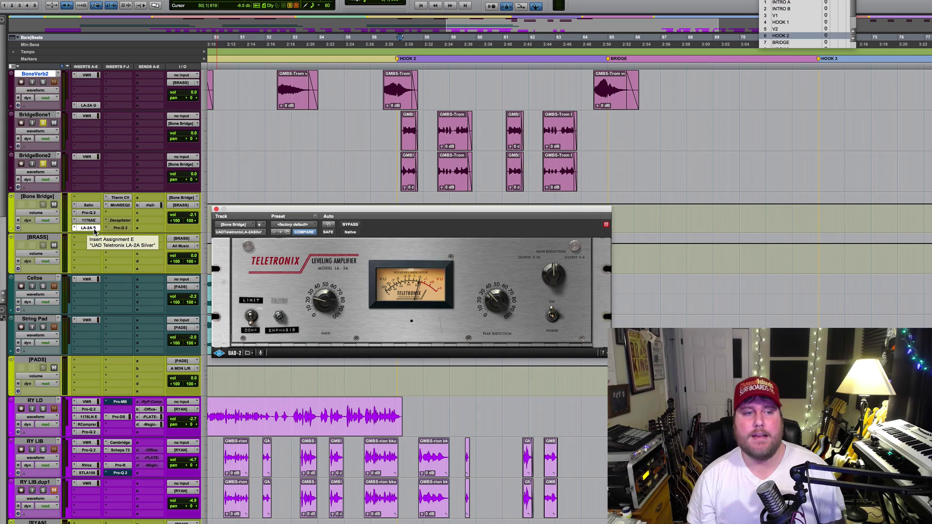
pyautogui.click(217, 209)
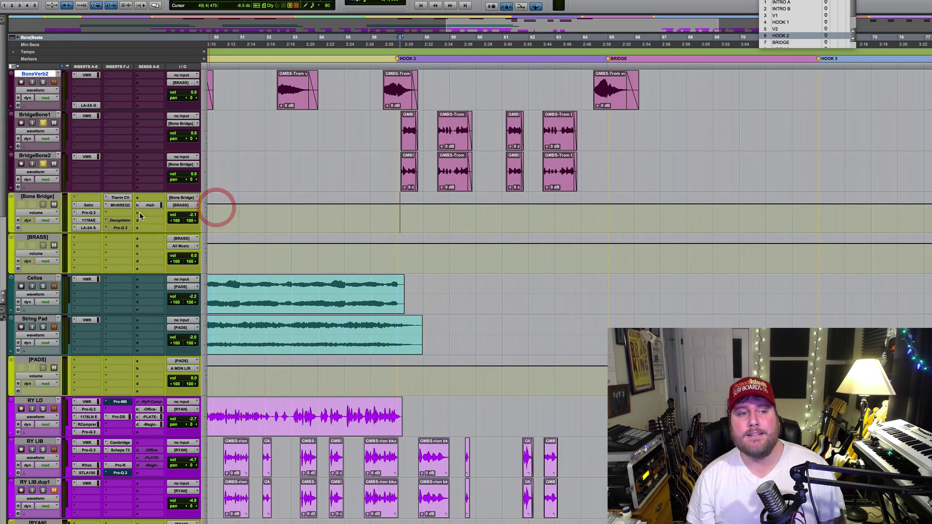
pyautogui.click(121, 198)
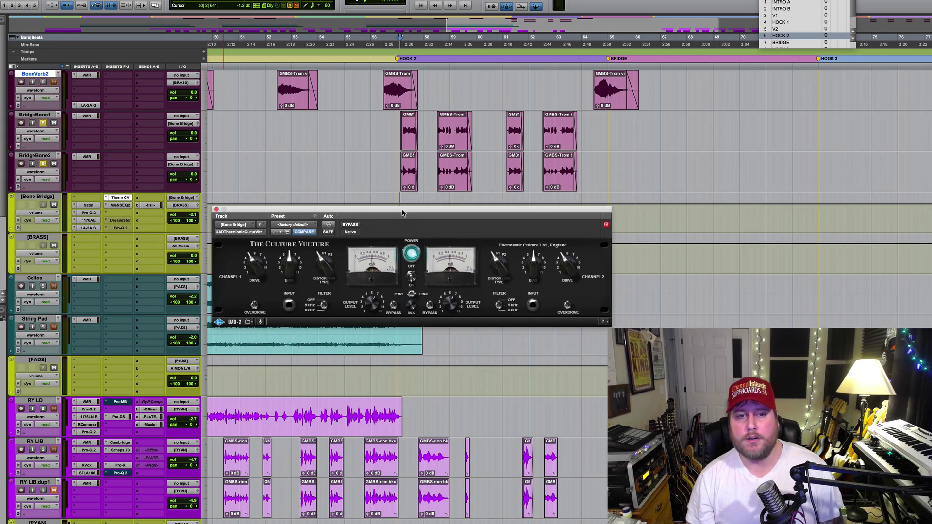
pyautogui.moveTo(402, 213); pyautogui.dragTo(402, 213)
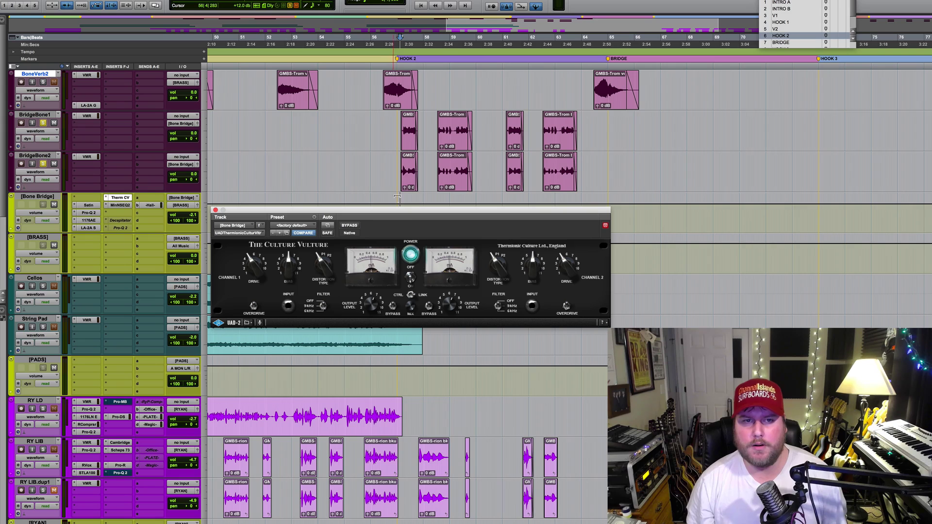
# Open Bone Bridge's Millennia NSEQ-2 EQ on its default preset and start playback.
pyautogui.click(120, 206)
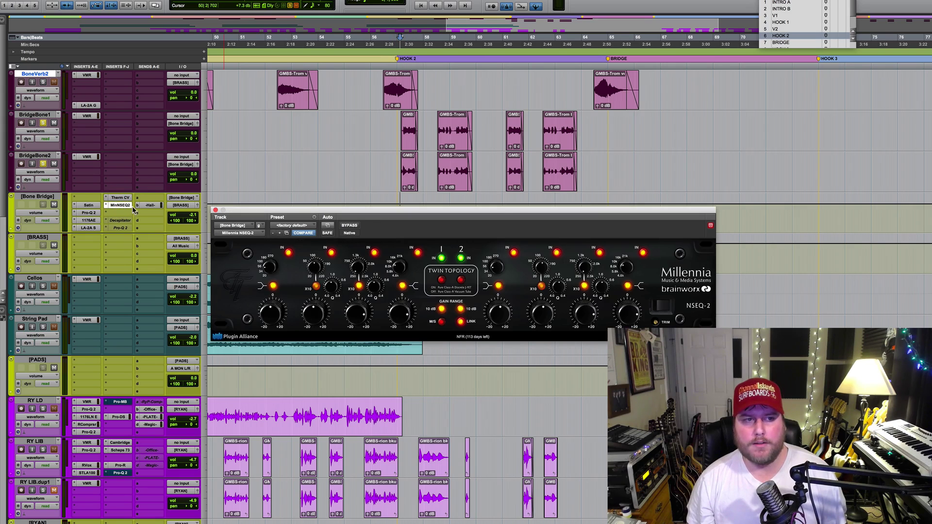
pyautogui.moveTo(503, 212); pyautogui.dragTo(501, 211)
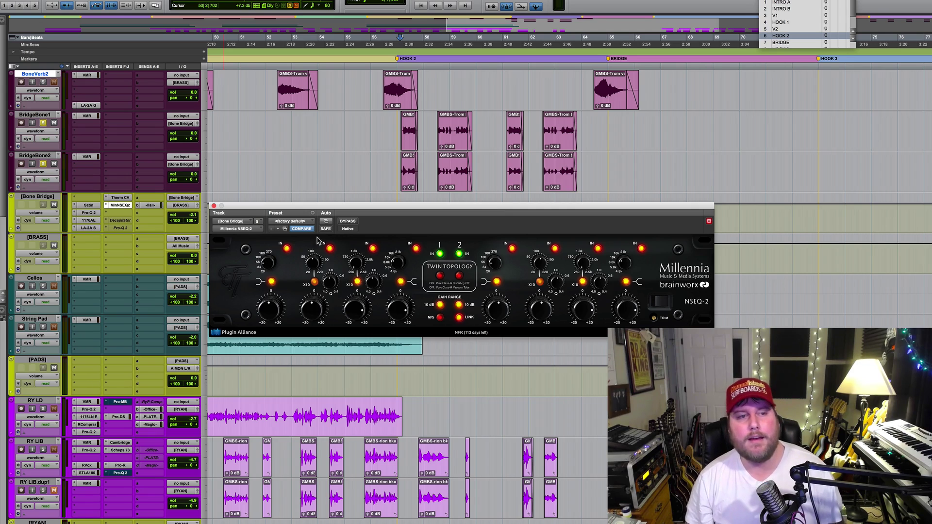
pyautogui.press('space')
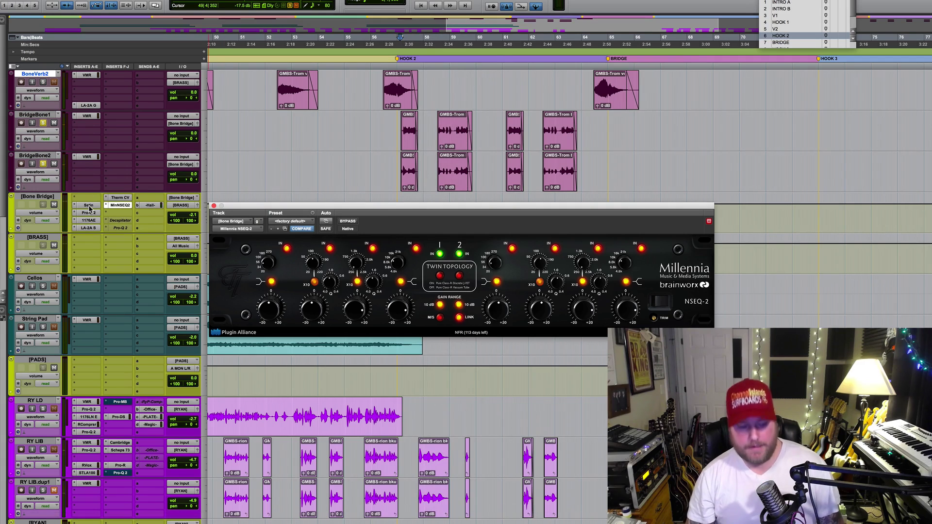
# Bypass all Bone Bridge inserts and play the BridgeBone1 trombone clip dry.
pyautogui.moveTo(90, 214); pyautogui.dragTo(92, 231)
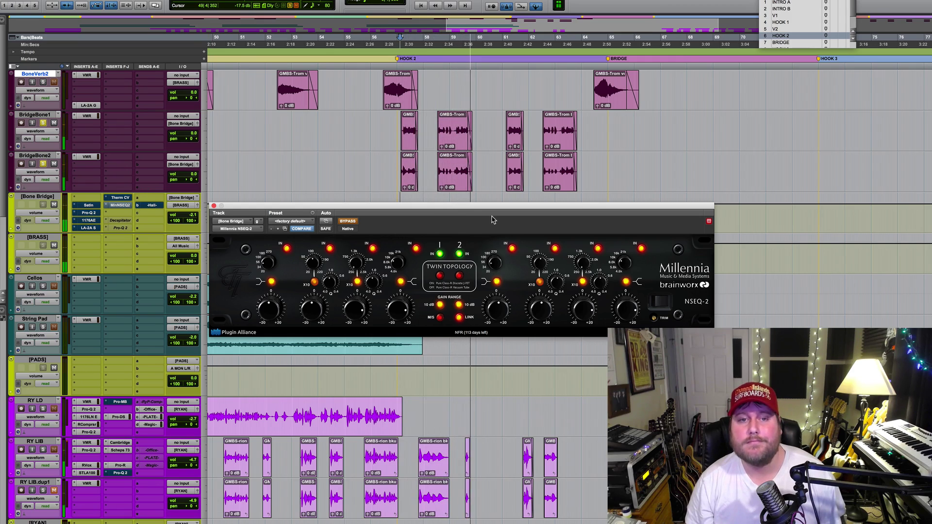
pyautogui.click(459, 146)
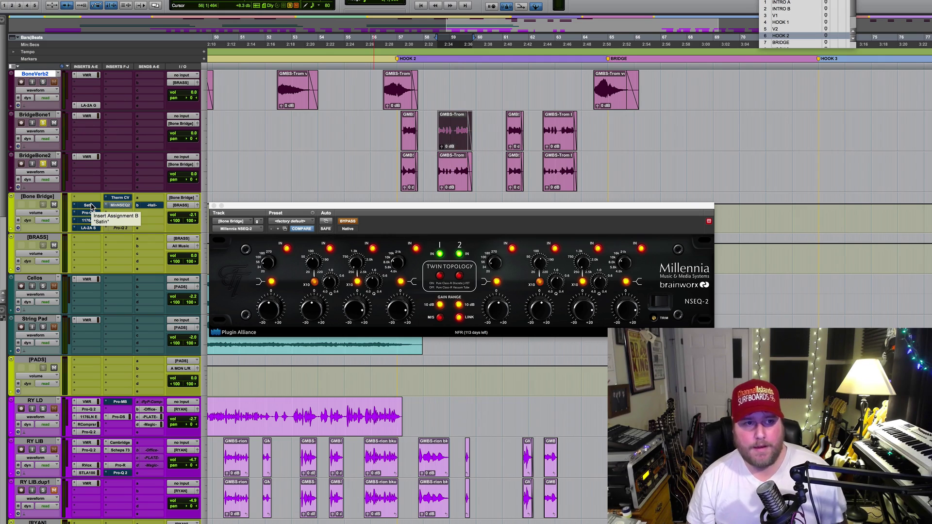
pyautogui.press('space')
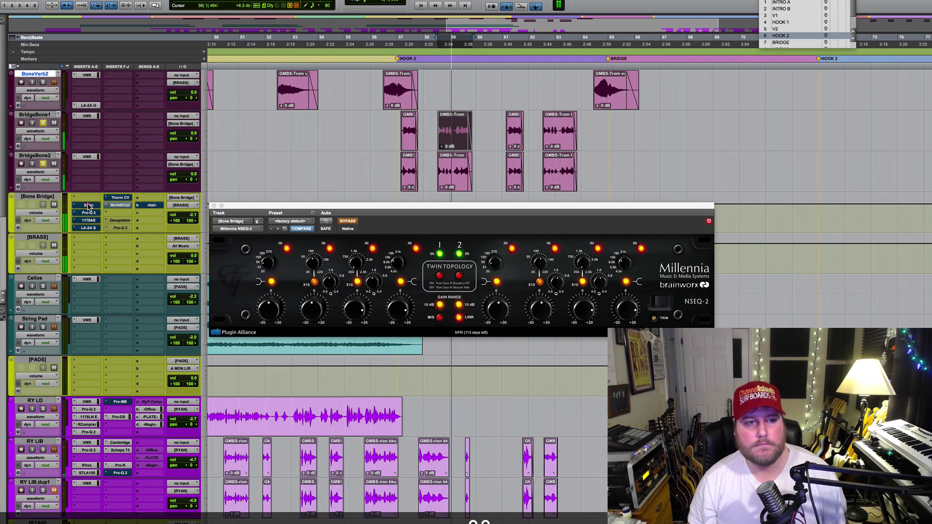
# Re-enable the Satin, compressor, Culture Vulture and NSEQ-2 inserts on Bone Bridge.
pyautogui.keyDown('super'); pyautogui.click(88, 206); pyautogui.keyUp('super')
pyautogui.keyDown('super'); pyautogui.click(90, 228); pyautogui.keyUp('super')
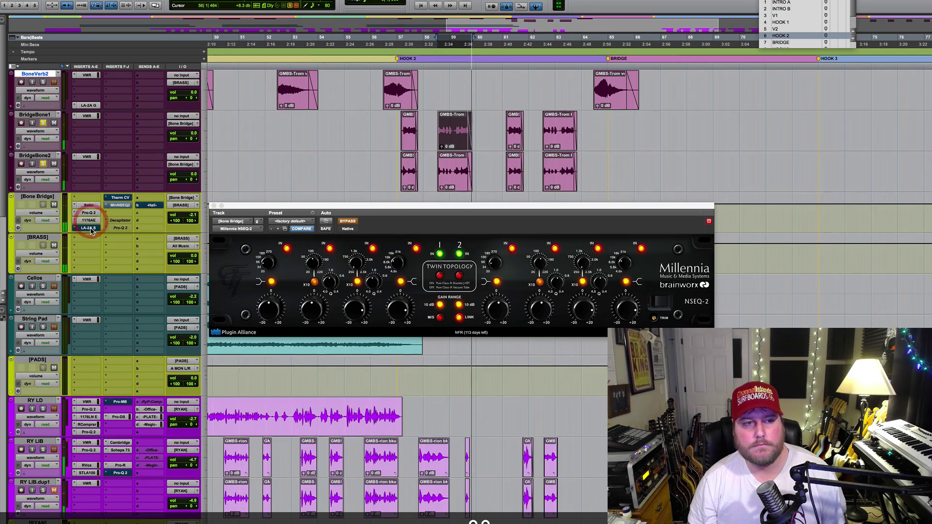
pyautogui.keyDown('super'); pyautogui.click(120, 199); pyautogui.keyUp('super')
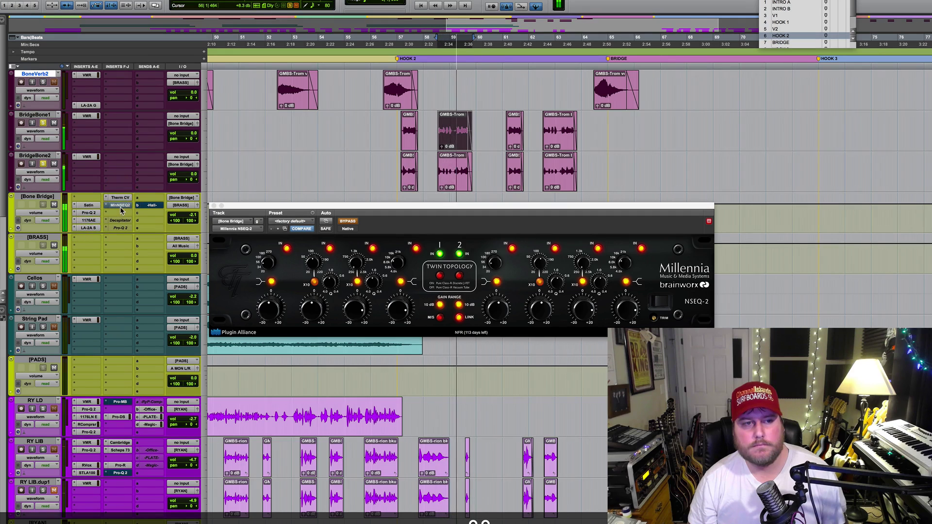
pyautogui.keyDown('super'); pyautogui.click(120, 206); pyautogui.keyUp('super')
# Reopen Bone Bridge's Pro-Q 2 and A/B it bypassed versus active during trombone playback.
pyautogui.press('space')
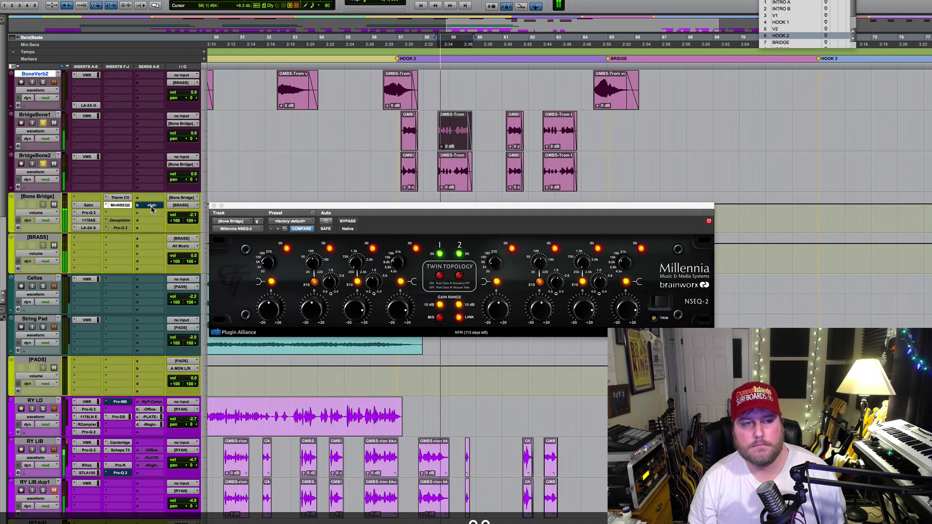
pyautogui.click(89, 213)
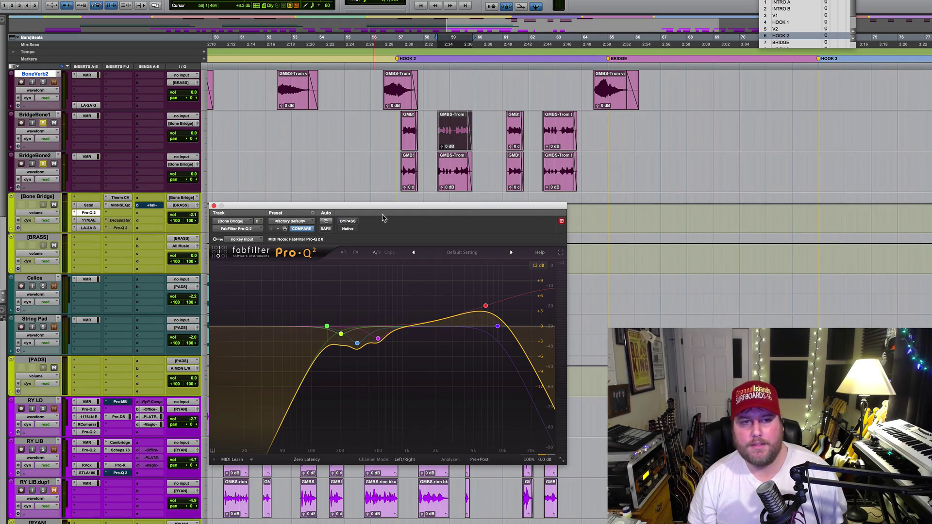
pyautogui.moveTo(458, 210); pyautogui.dragTo(465, 202)
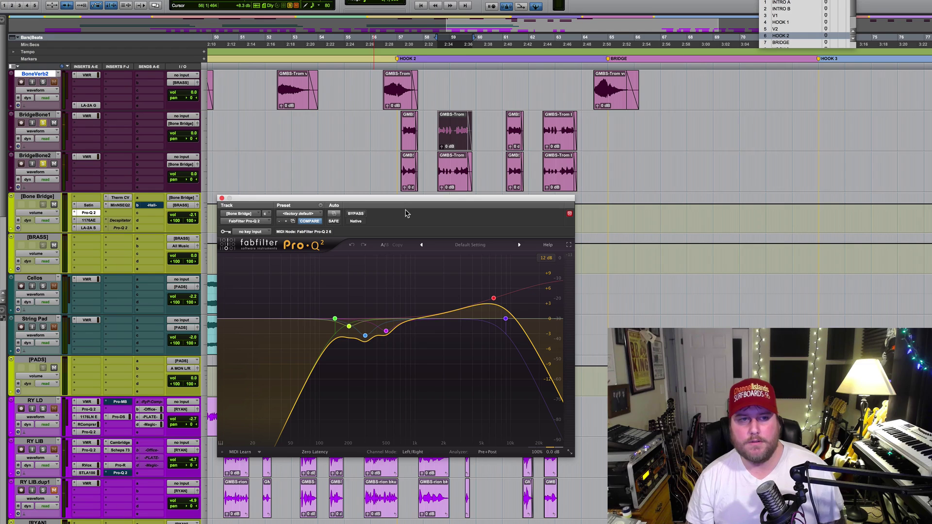
pyautogui.press('space')
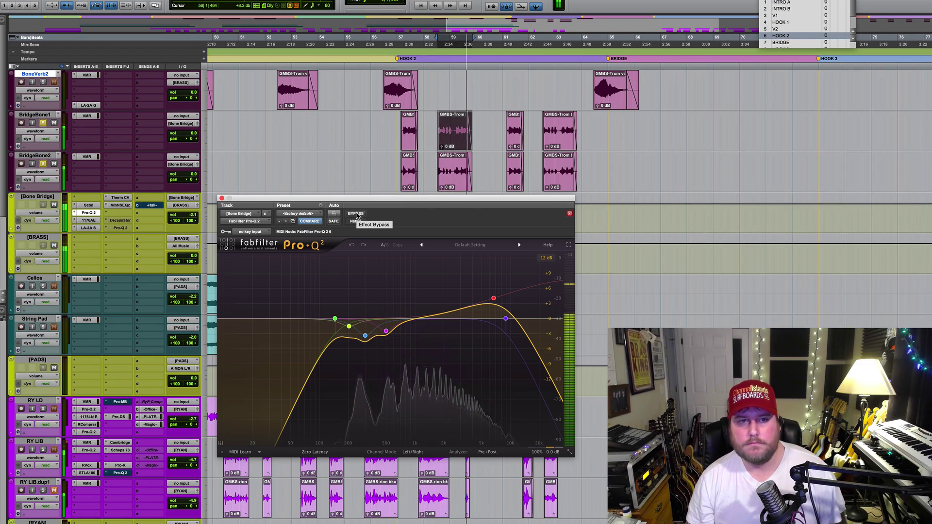
pyautogui.click(356, 214)
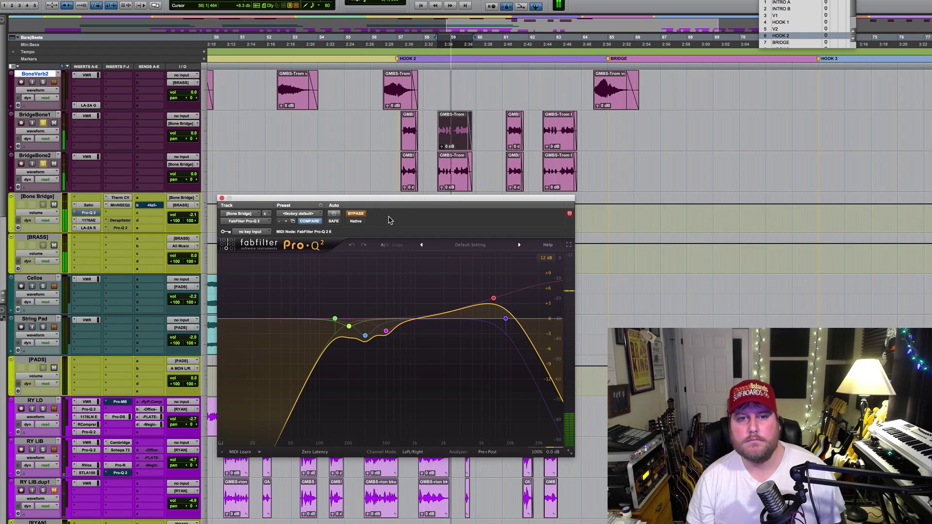
pyautogui.click(356, 213)
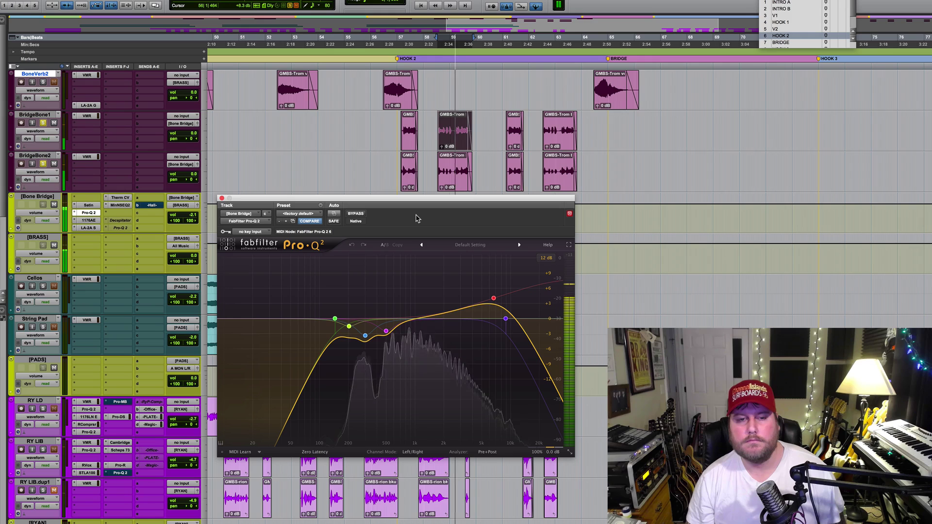
pyautogui.press('space')
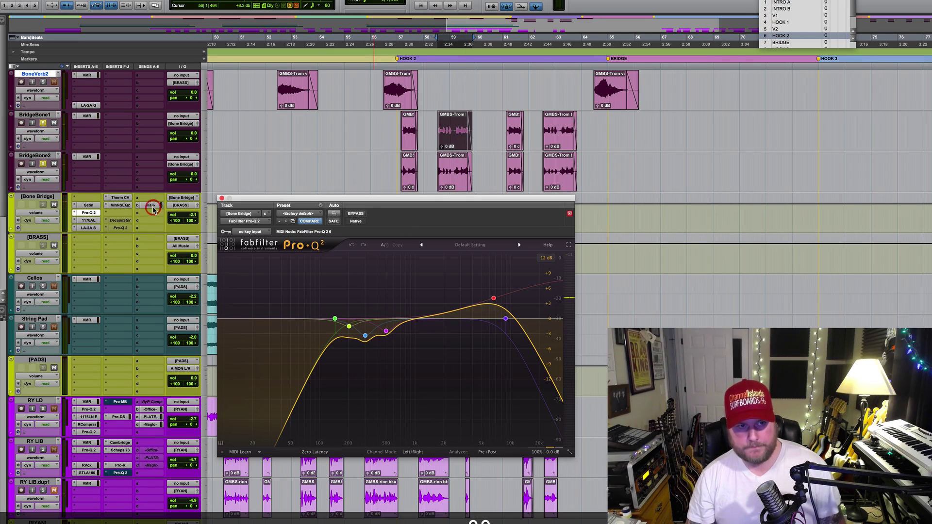
# Play the whole song from Hook 2 and scroll up to the trombone tracks.
pyautogui.press('space')
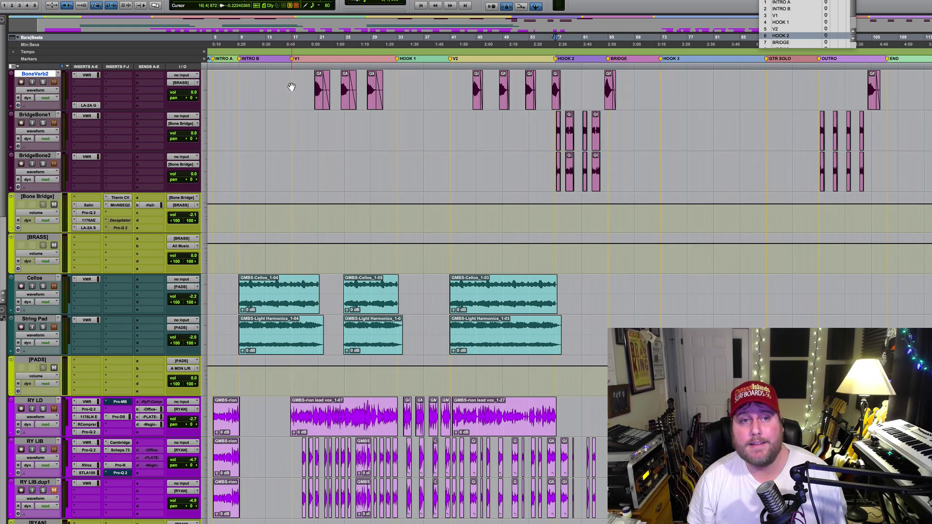
pyautogui.press('space')
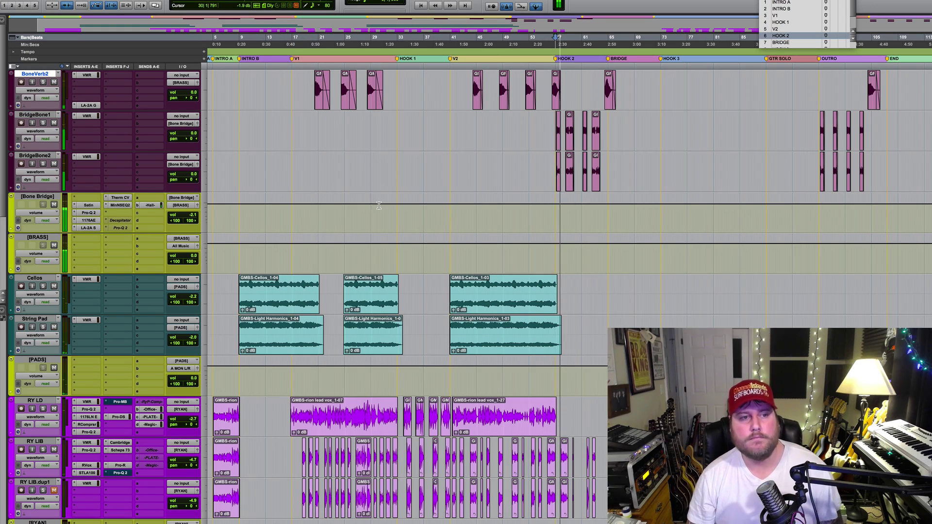
pyautogui.scroll(2, 379, 206)
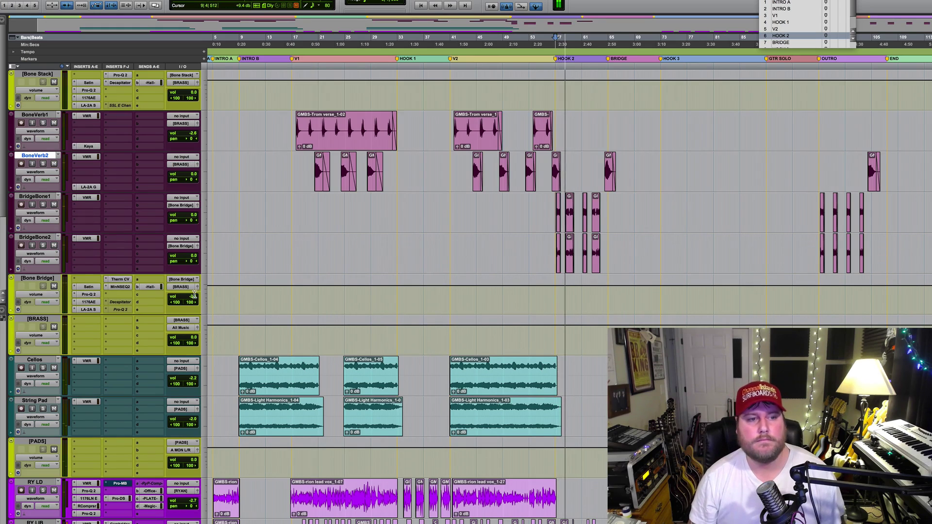
pyautogui.click(122, 280)
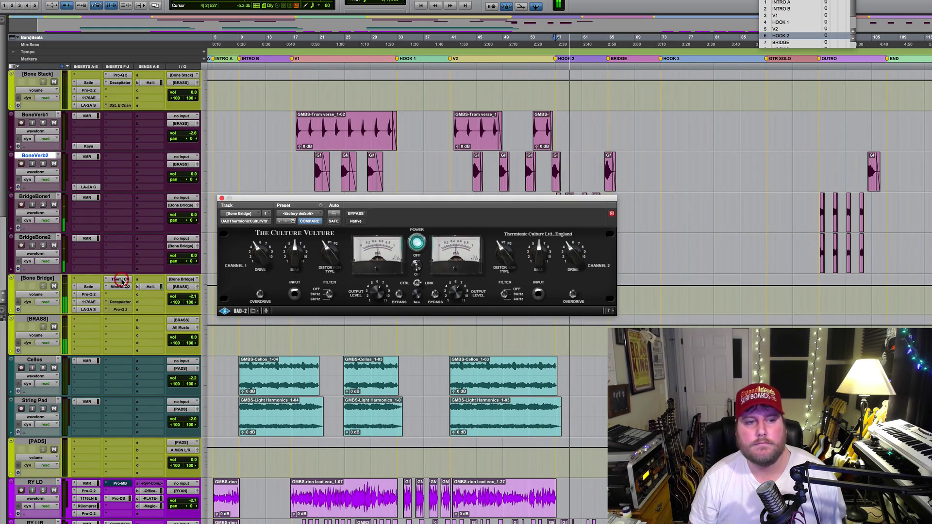
pyautogui.moveTo(389, 205)
pyautogui.mouseDown()
pyautogui.moveTo(379, 296)
pyautogui.moveTo(384, 206)
pyautogui.mouseUp()
pyautogui.scroll(-2, 381, 226)
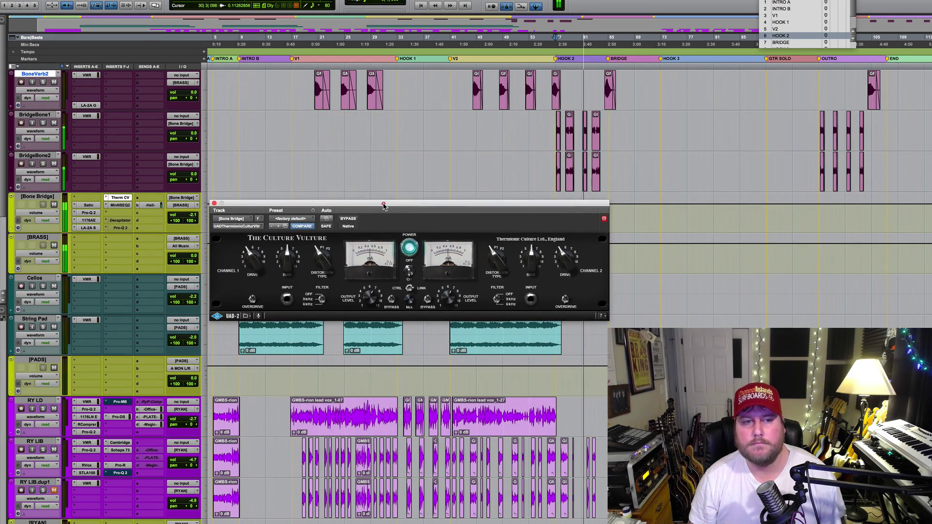
pyautogui.click(408, 249)
pyautogui.press('space')
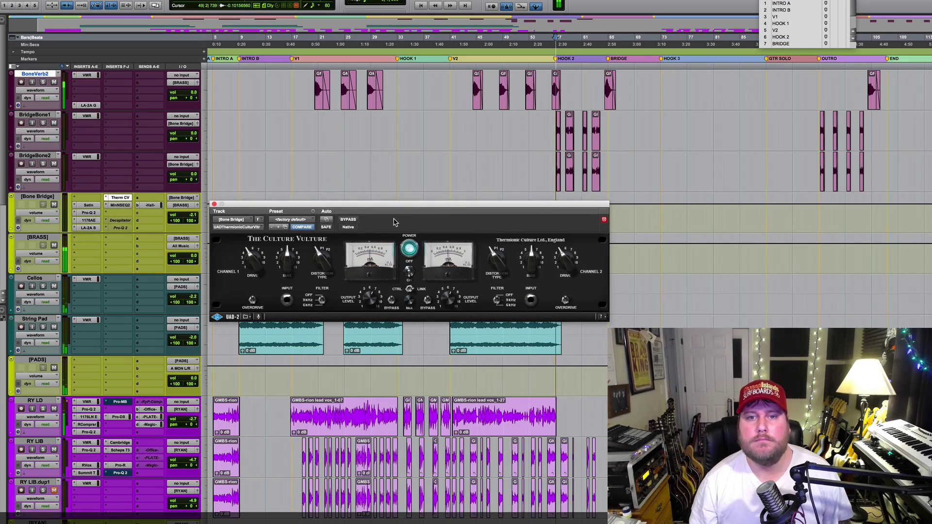
pyautogui.click(411, 268)
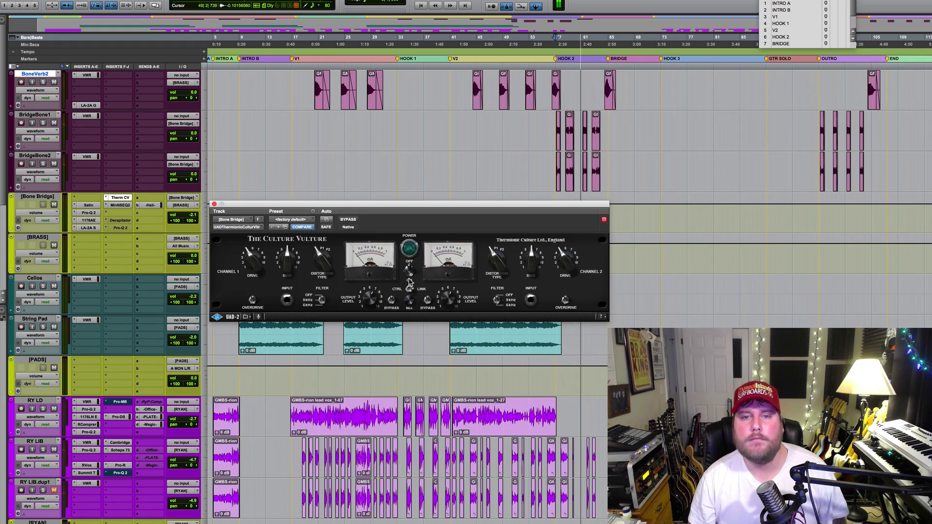
pyautogui.click(410, 271)
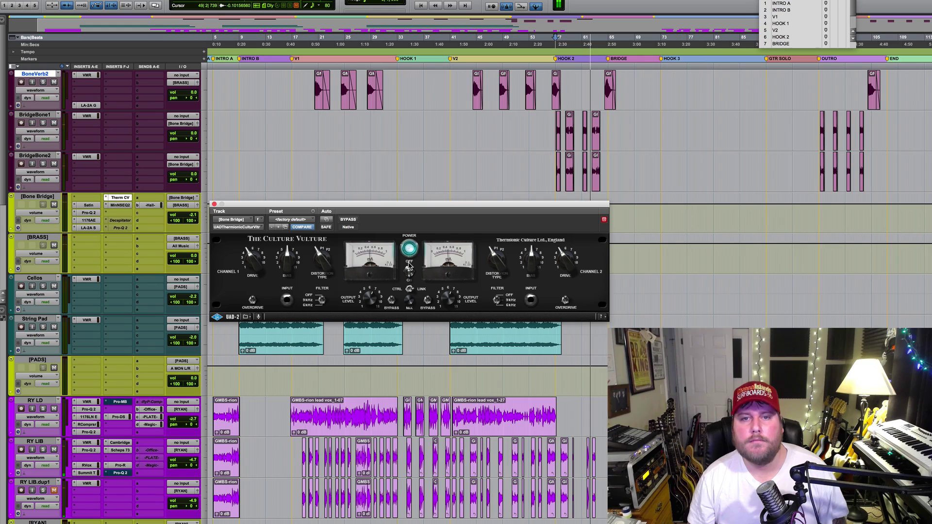
pyautogui.click(409, 268)
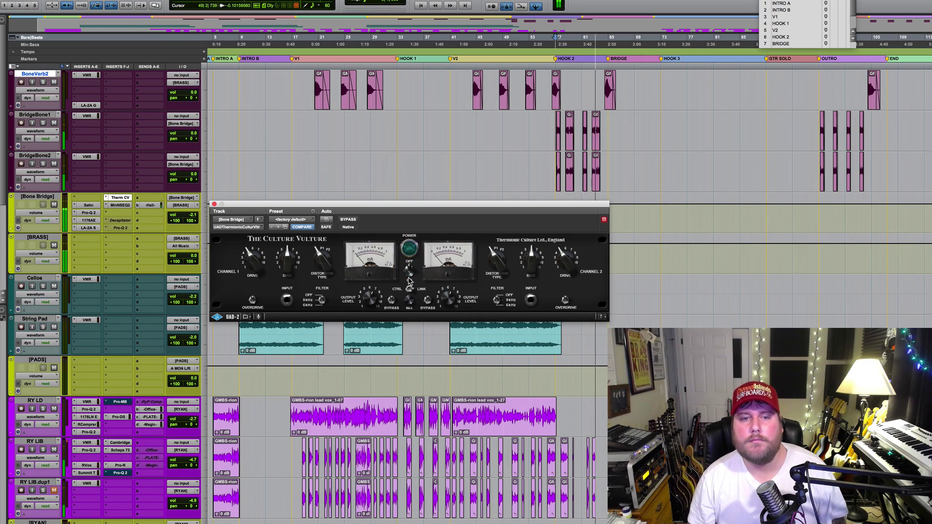
pyautogui.click(409, 279)
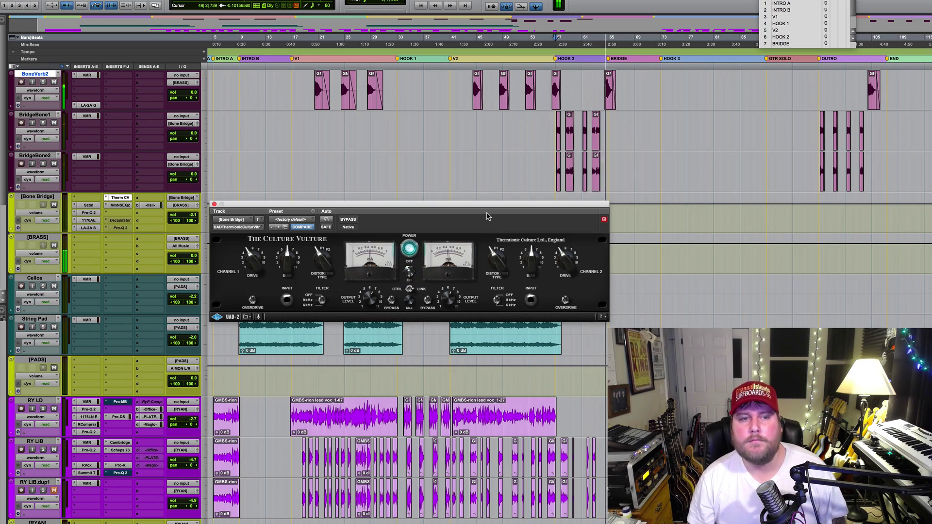
# Close the Culture Vulture and zoom in on the BoneVerb verse clips around bar 19.
pyautogui.click(214, 204)
pyautogui.scroll(3, 334, 230)
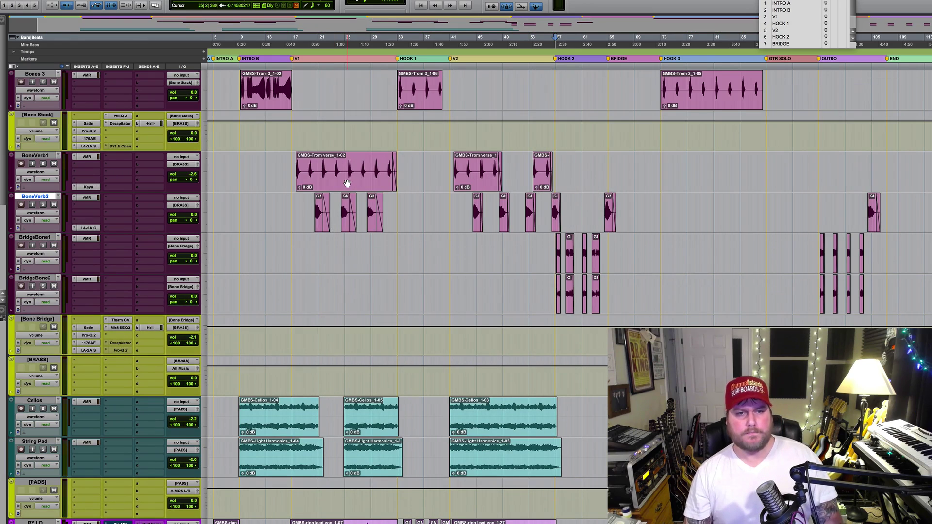
pyautogui.click(310, 201)
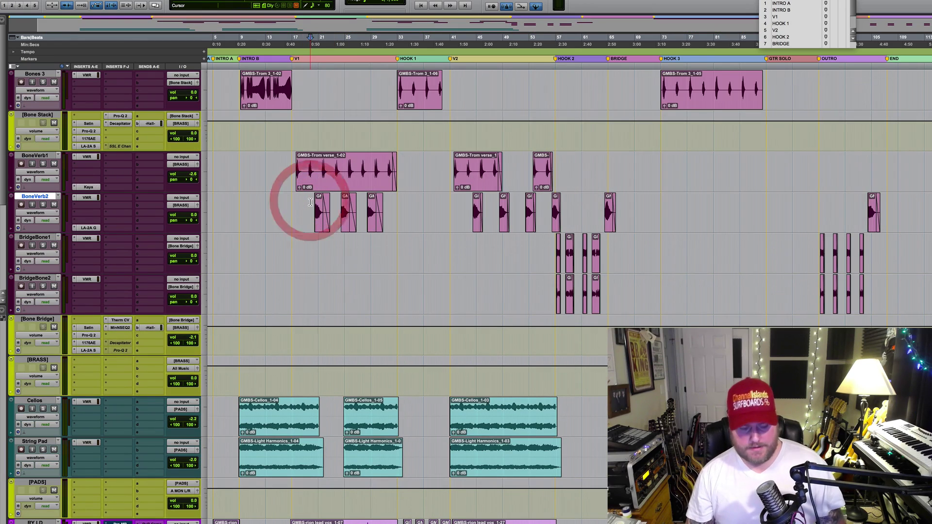
pyautogui.press('super+bracketright')
pyautogui.press('super+bracketright')
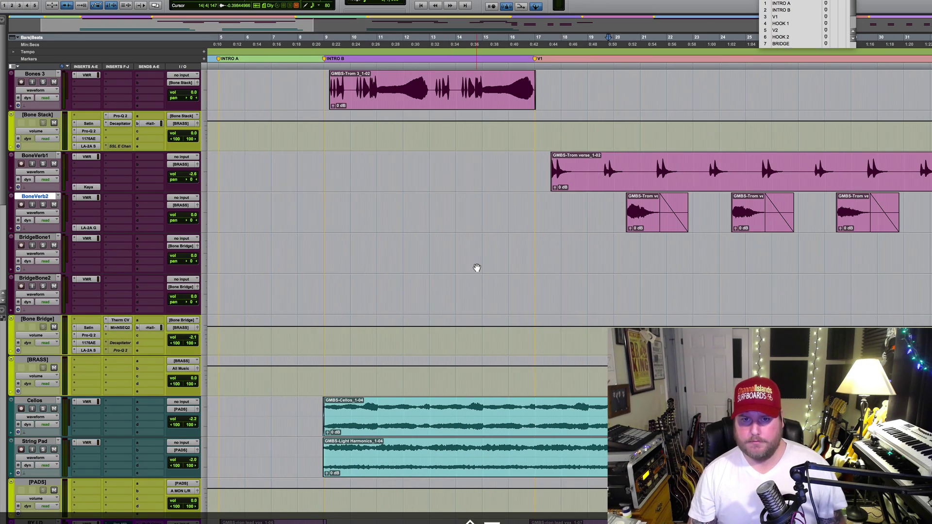
pyautogui.hscroll(10, 477, 267)
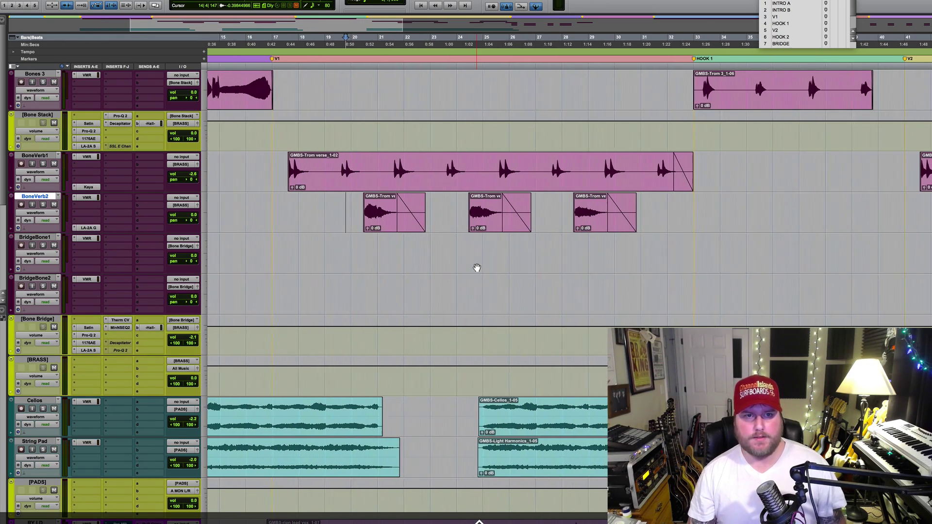
pyautogui.hscroll(2, 477, 268)
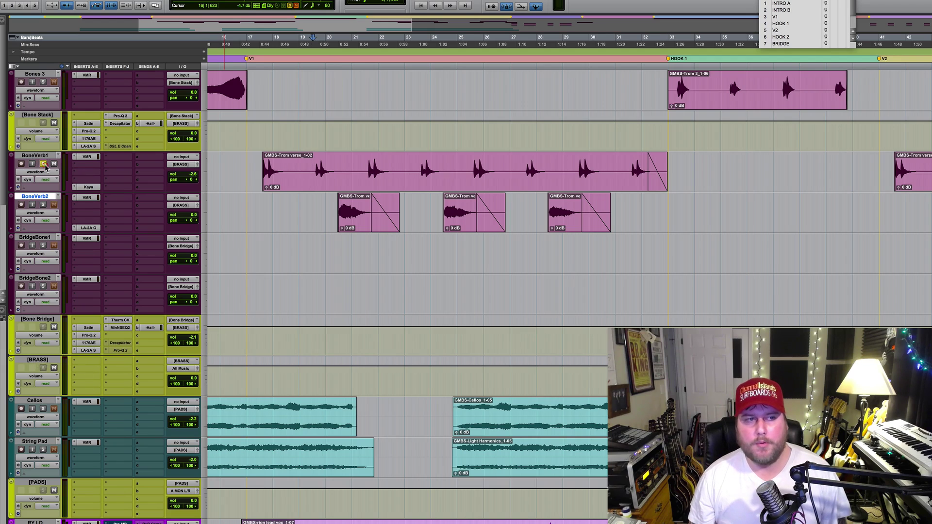
# Open BoneVerb1's Kaya echo and play the trombones from bar 19 through it.
pyautogui.click(89, 187)
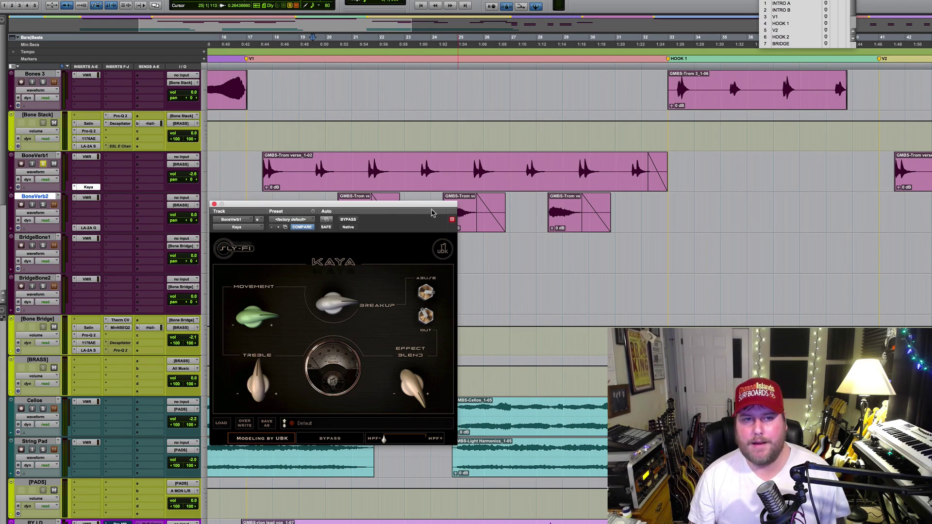
pyautogui.moveTo(420, 208); pyautogui.dragTo(423, 219)
pyautogui.press('space')
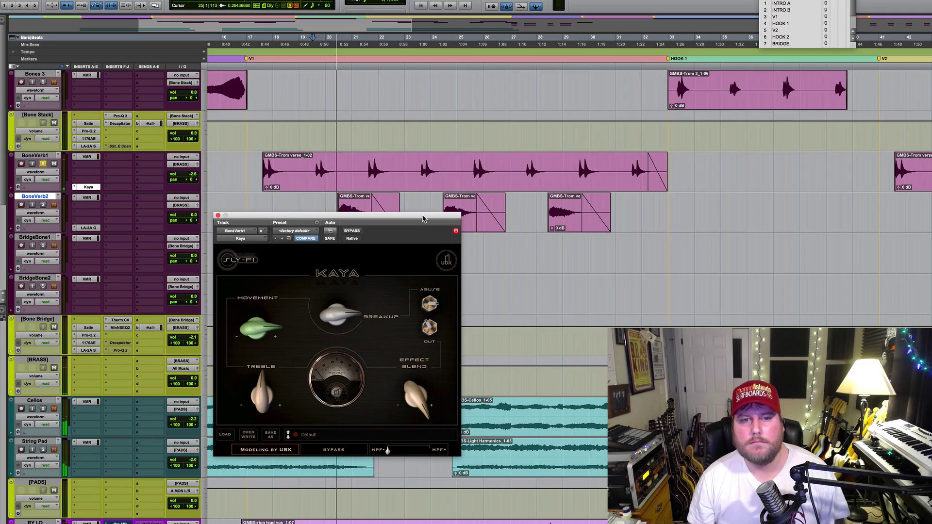
pyautogui.moveTo(423, 219); pyautogui.dragTo(422, 224)
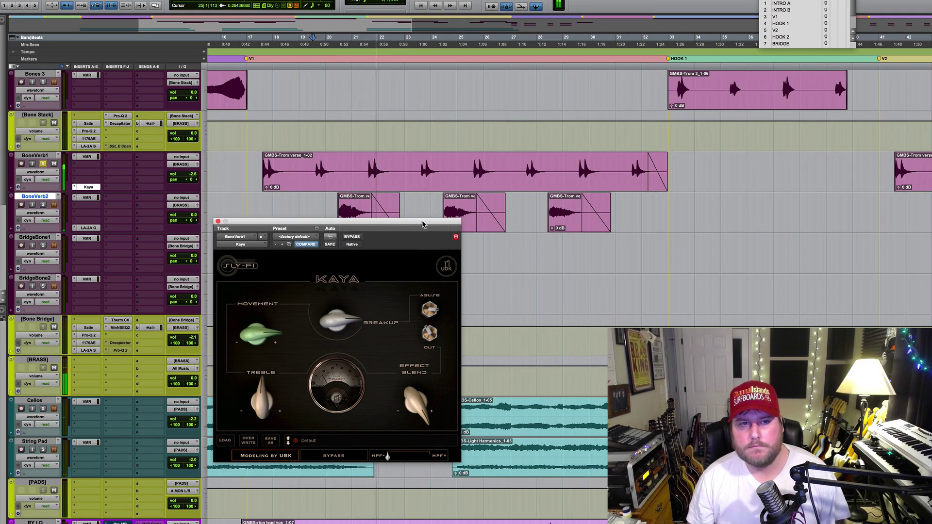
pyautogui.press('space')
pyautogui.moveTo(416, 222); pyautogui.dragTo(416, 218)
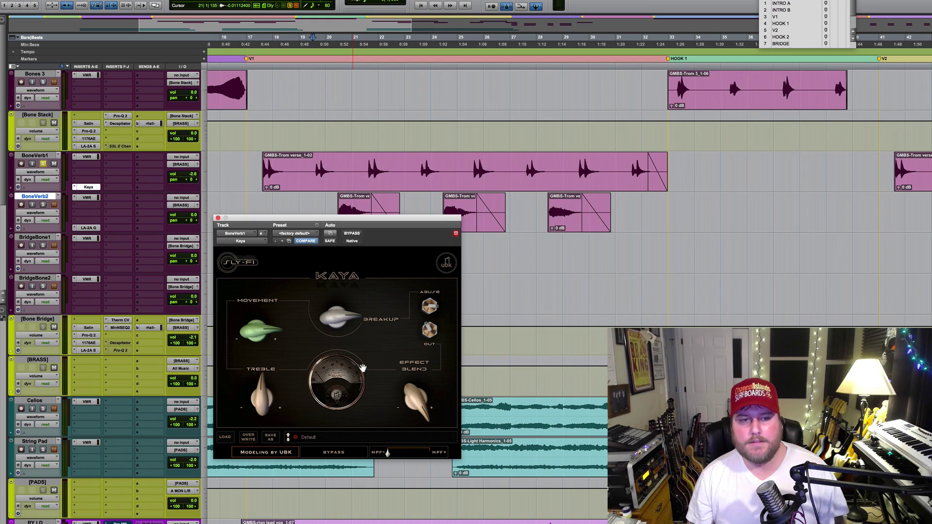
# Compare the trombones with Kaya bypassed, switch it back on and close its window.
pyautogui.click(347, 453)
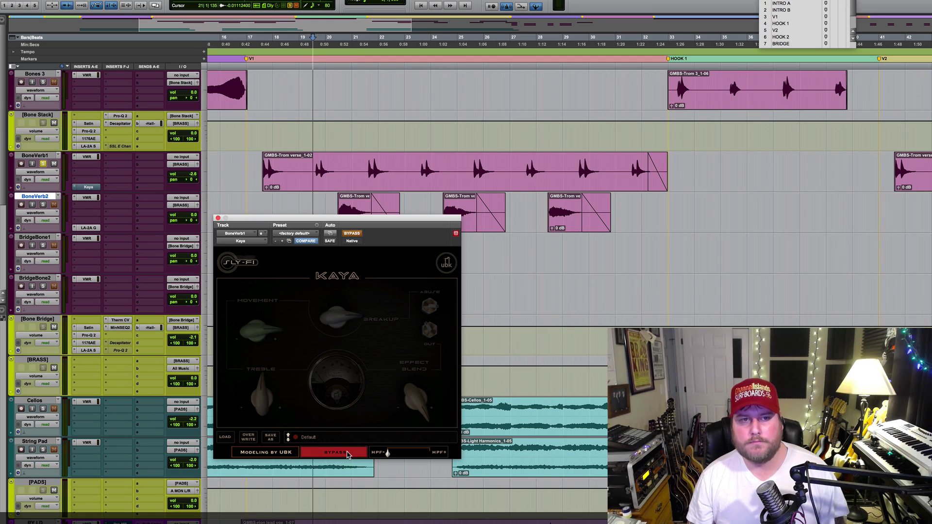
pyautogui.press('space')
pyautogui.press('space')
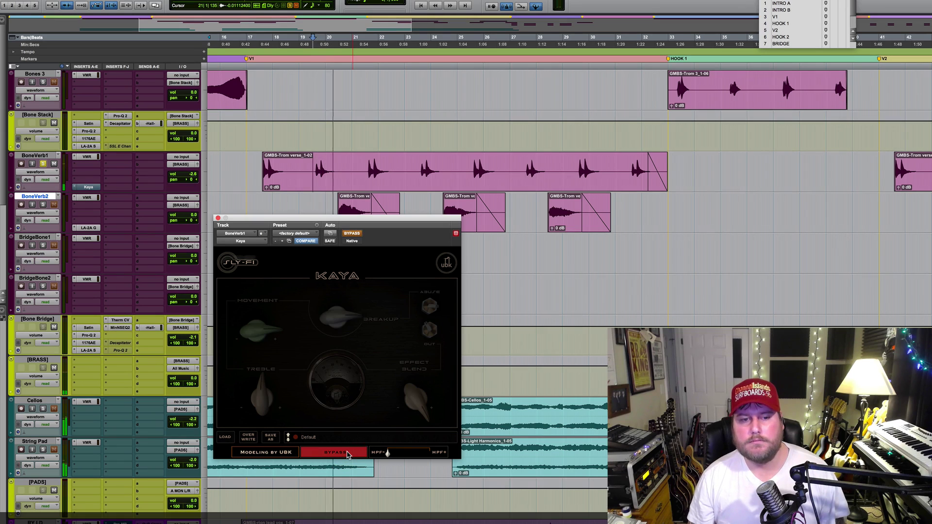
pyautogui.click(347, 453)
pyautogui.press('space')
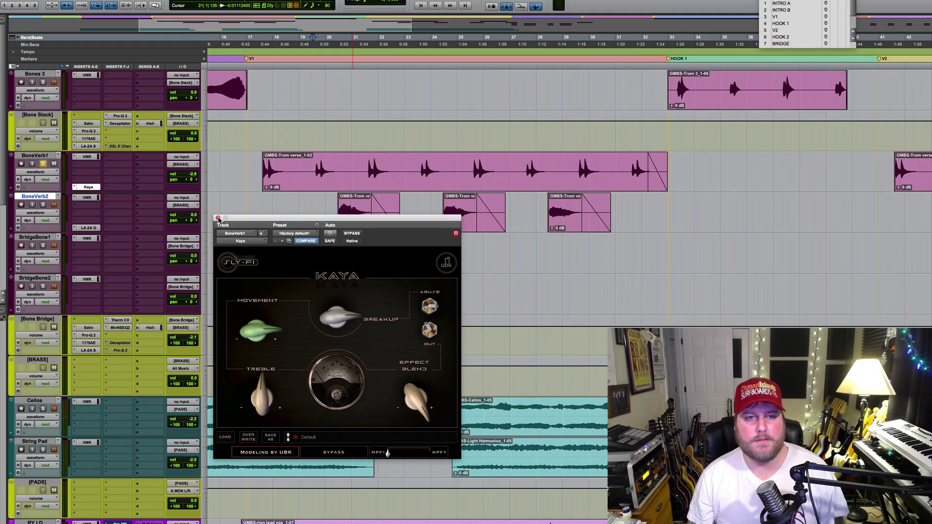
pyautogui.click(219, 219)
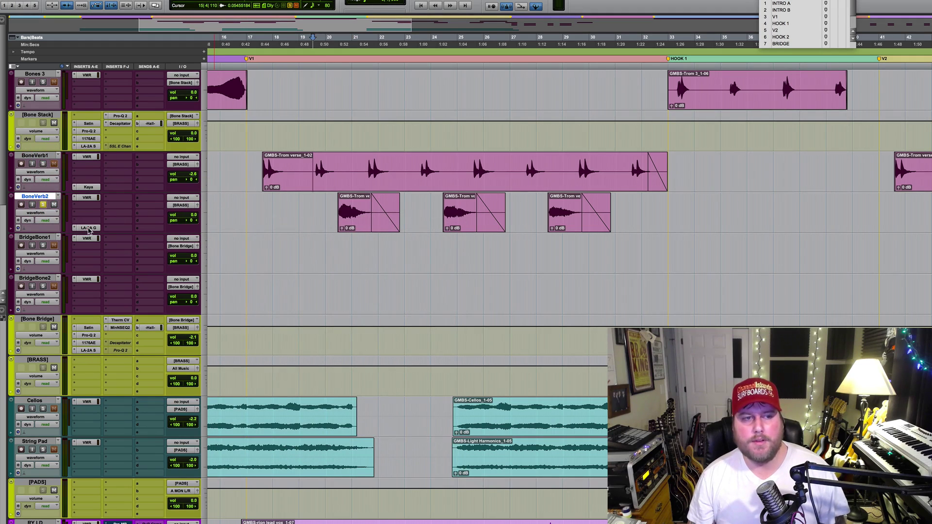
# Open BoneVerb2's LA-2A compressor and play the trombones through it.
pyautogui.click(88, 228)
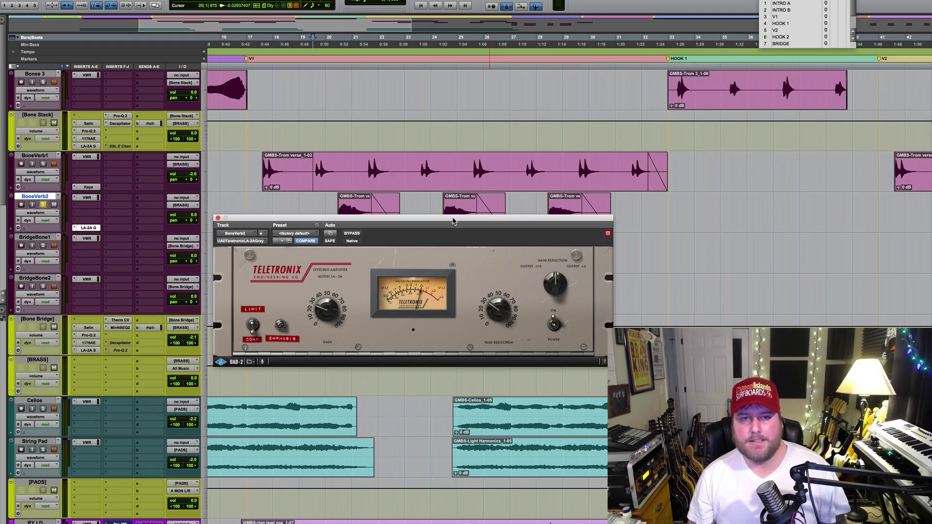
pyautogui.moveTo(452, 221); pyautogui.dragTo(449, 259)
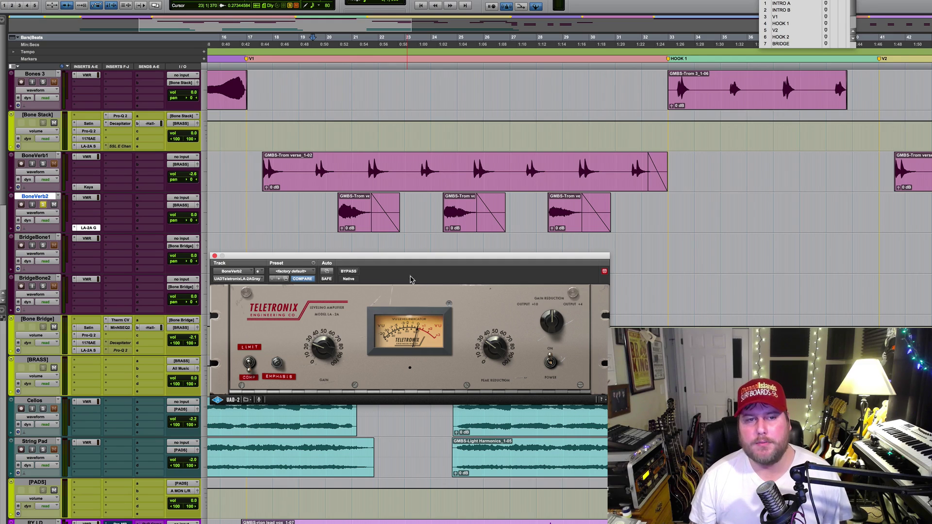
pyautogui.click(333, 203)
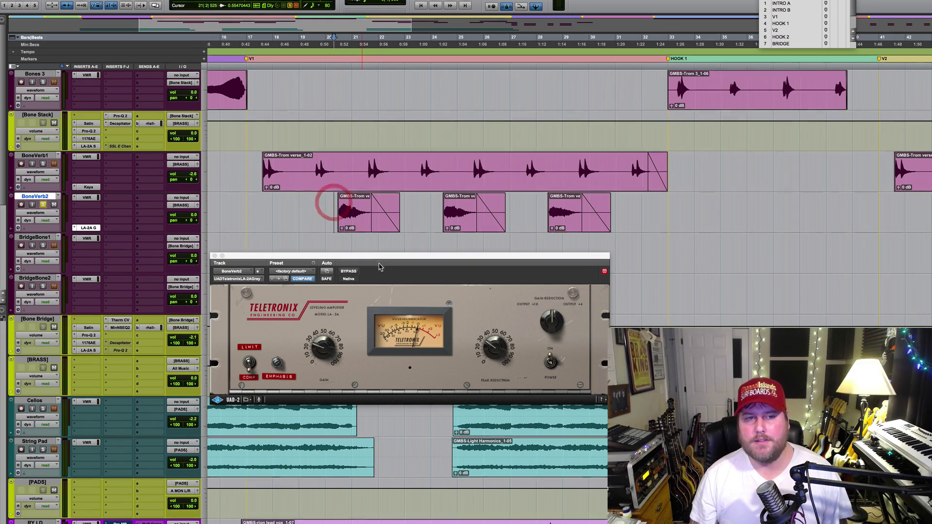
pyautogui.press('space')
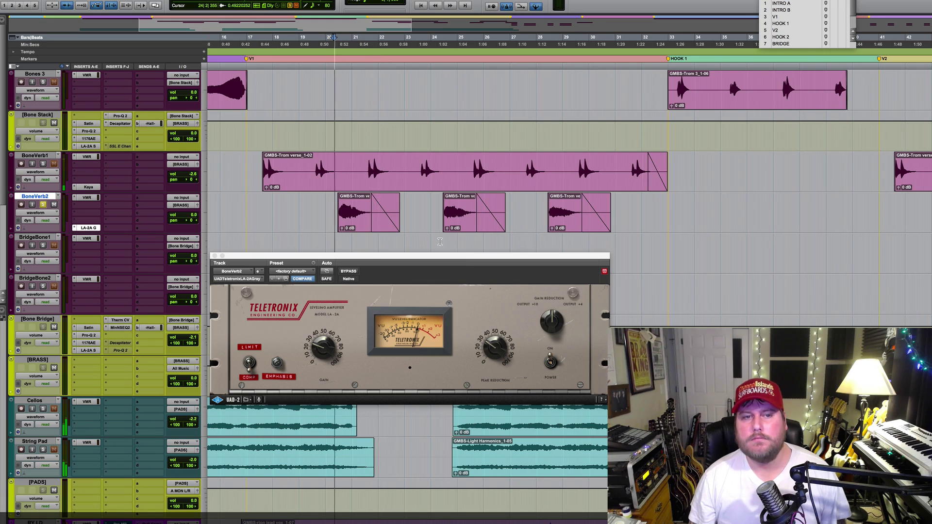
pyautogui.press('space')
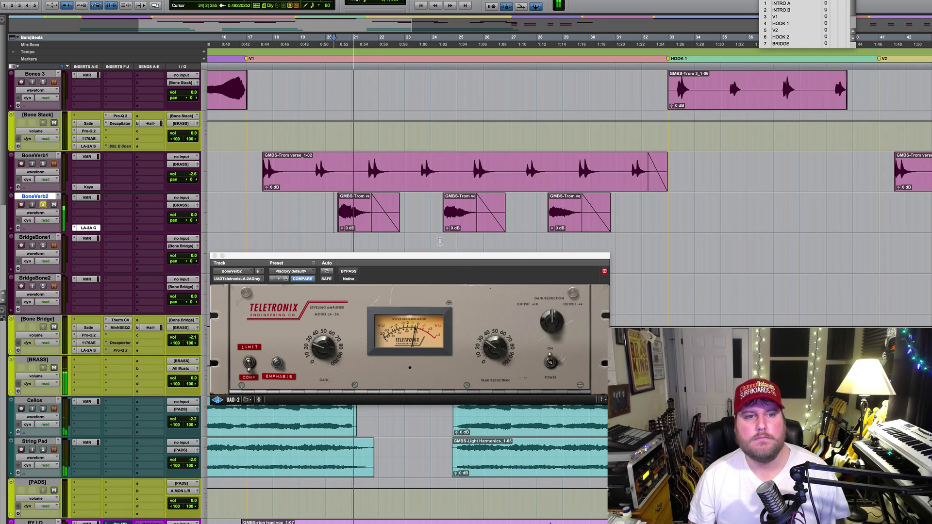
# Unsolo BoneVerb2, play from bar 17 with the LA-2A, then close the compressor.
pyautogui.click(43, 206)
pyautogui.click(246, 203)
pyautogui.click(246, 200)
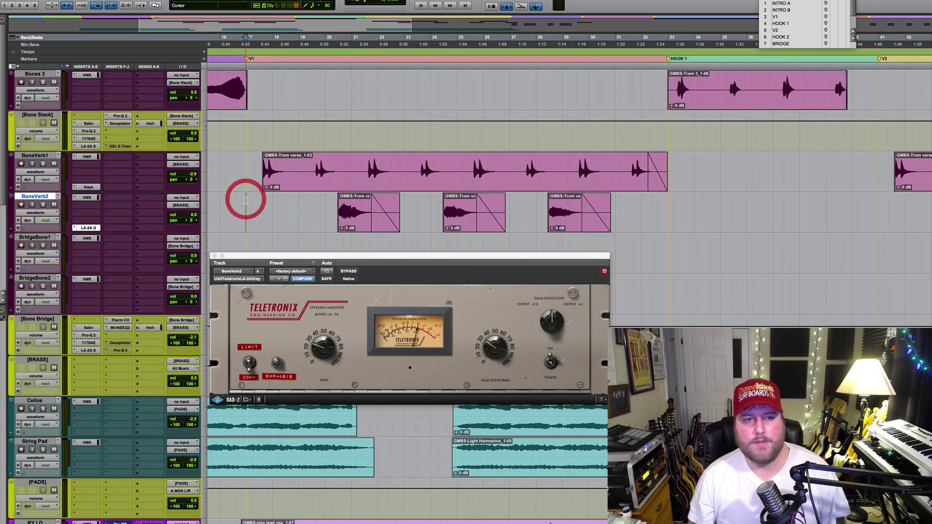
pyautogui.press('space')
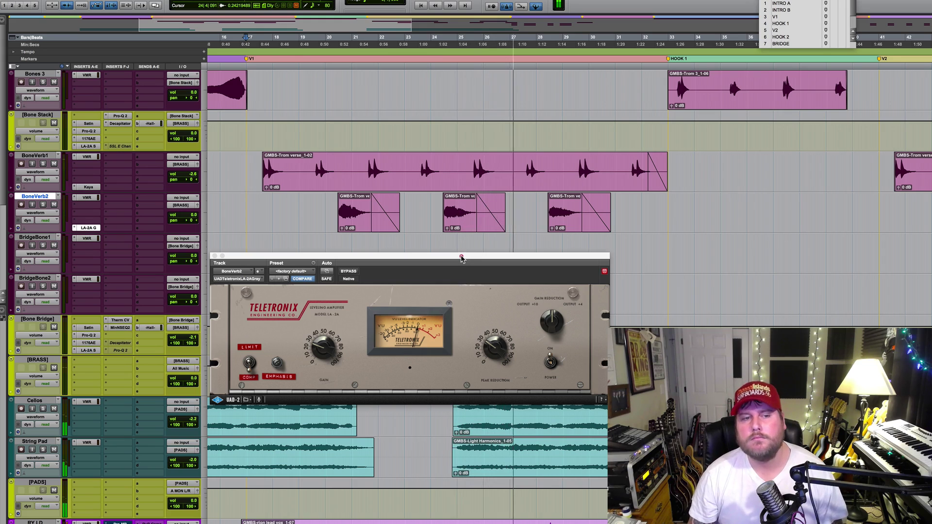
pyautogui.moveTo(462, 259); pyautogui.dragTo(465, 249)
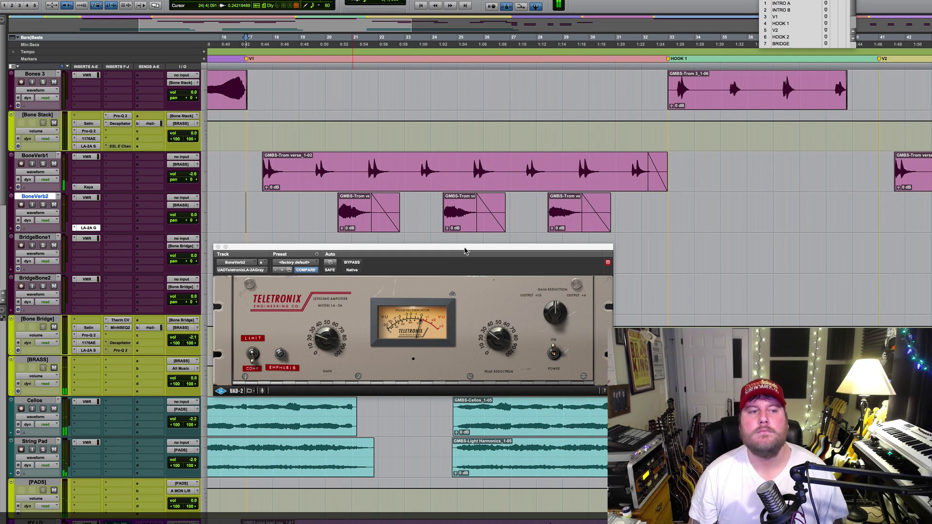
pyautogui.press('space')
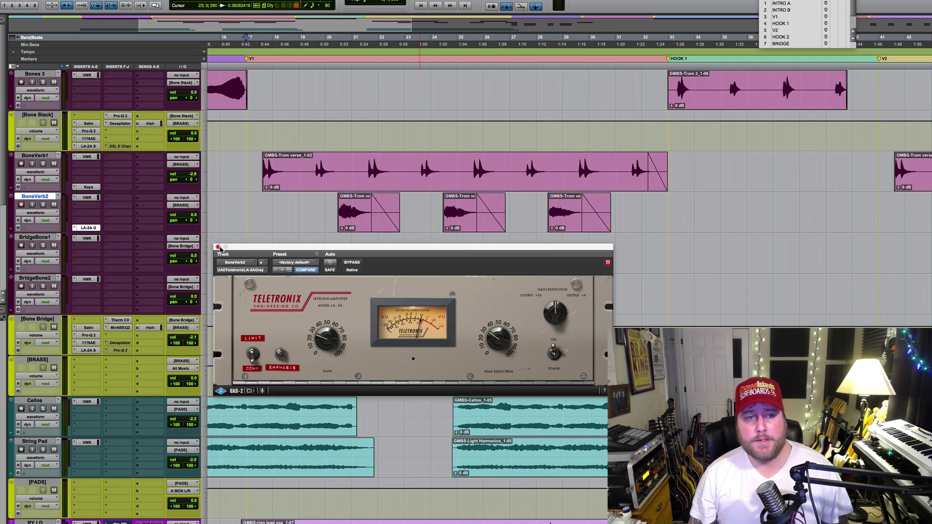
pyautogui.click(218, 247)
# Zoom out to bars 1–55, showing the intro, Hook 1 and BoneVerb verse clips.
pyautogui.scroll(3, 346, 318)
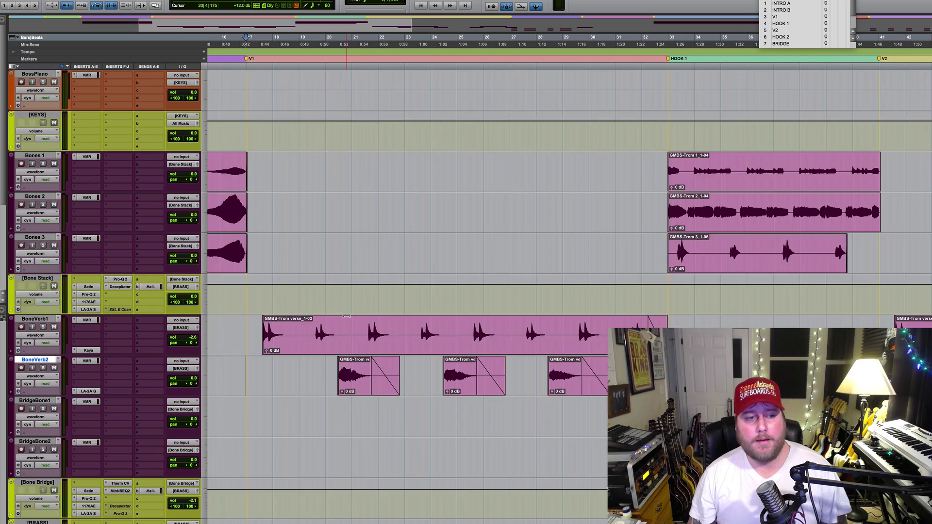
pyautogui.press('super+bracketleft')
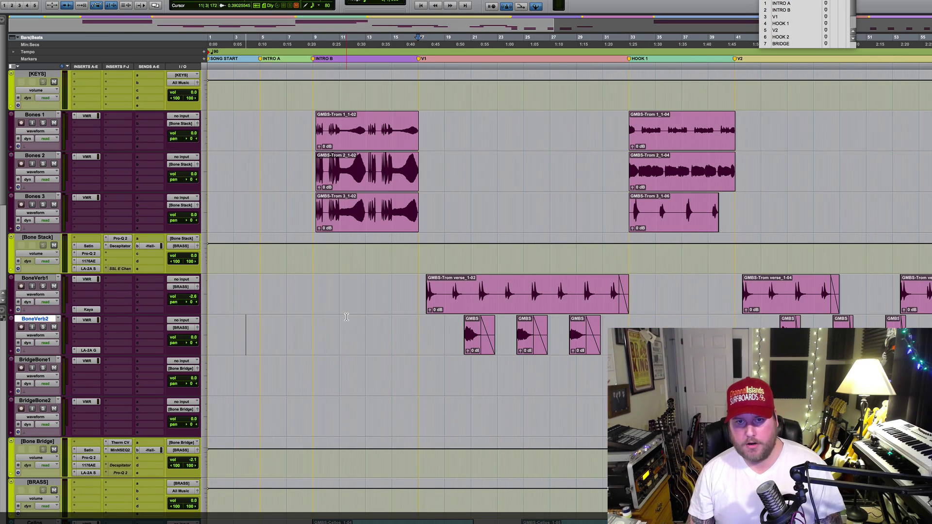